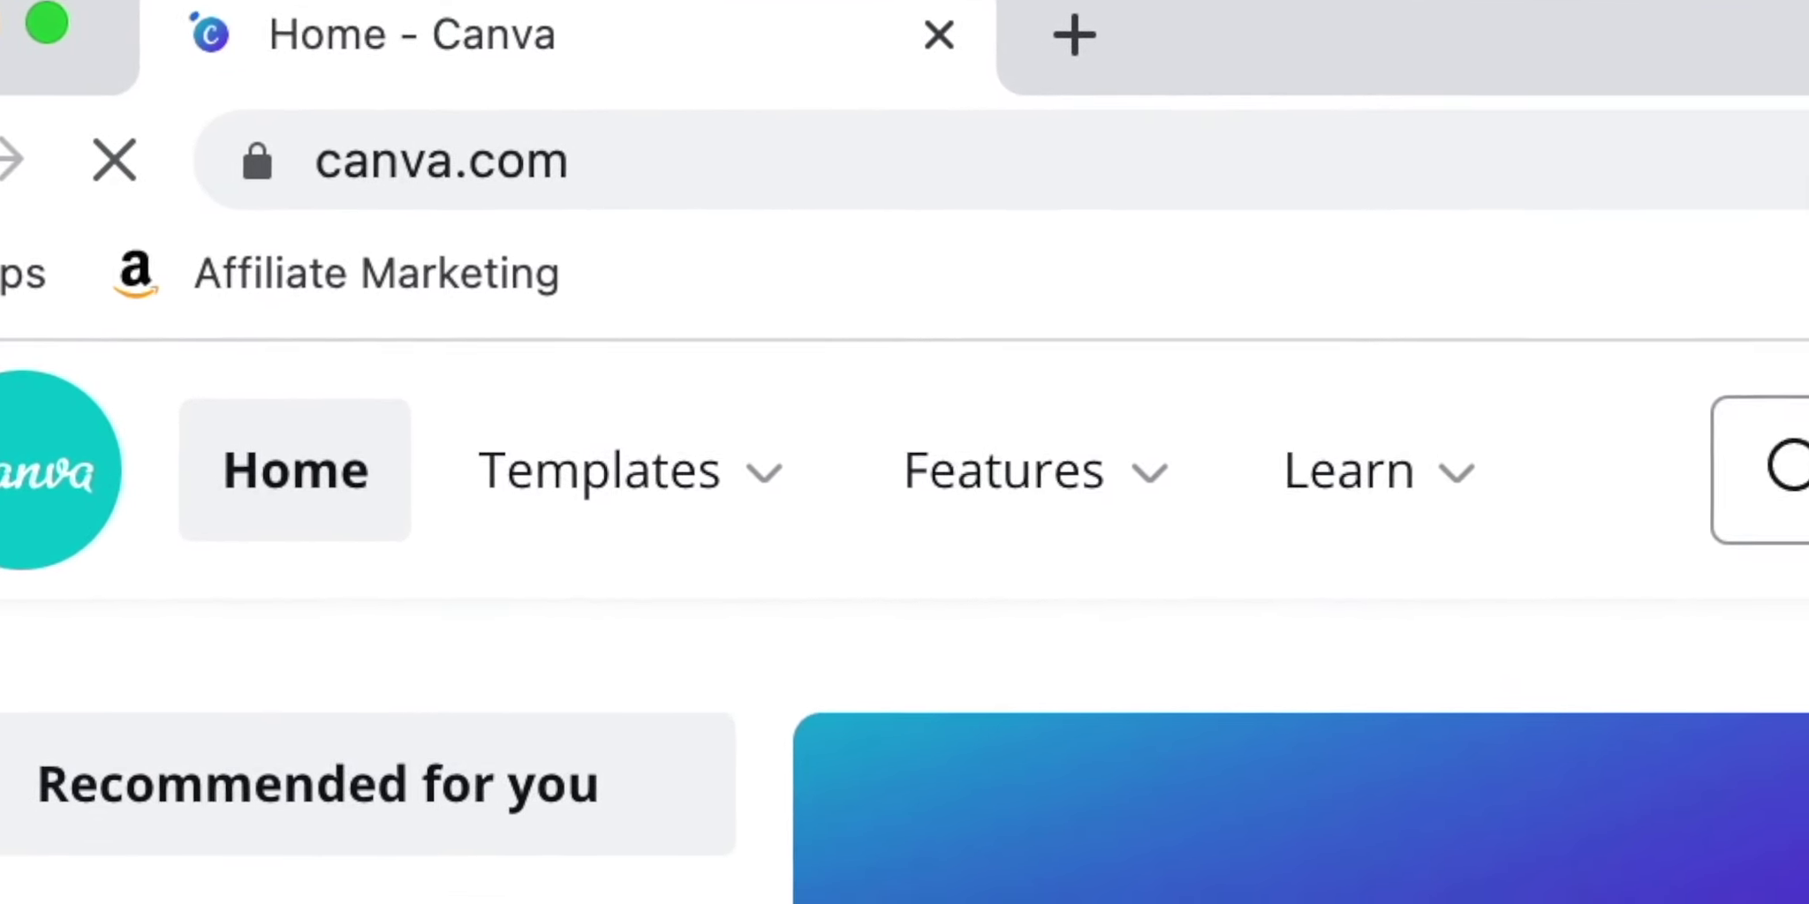
Step: Search Canva for "thumb", choose the YouTube Thumbnail format and create a blank 1280 × 720 px design
left_click(1801, 497)
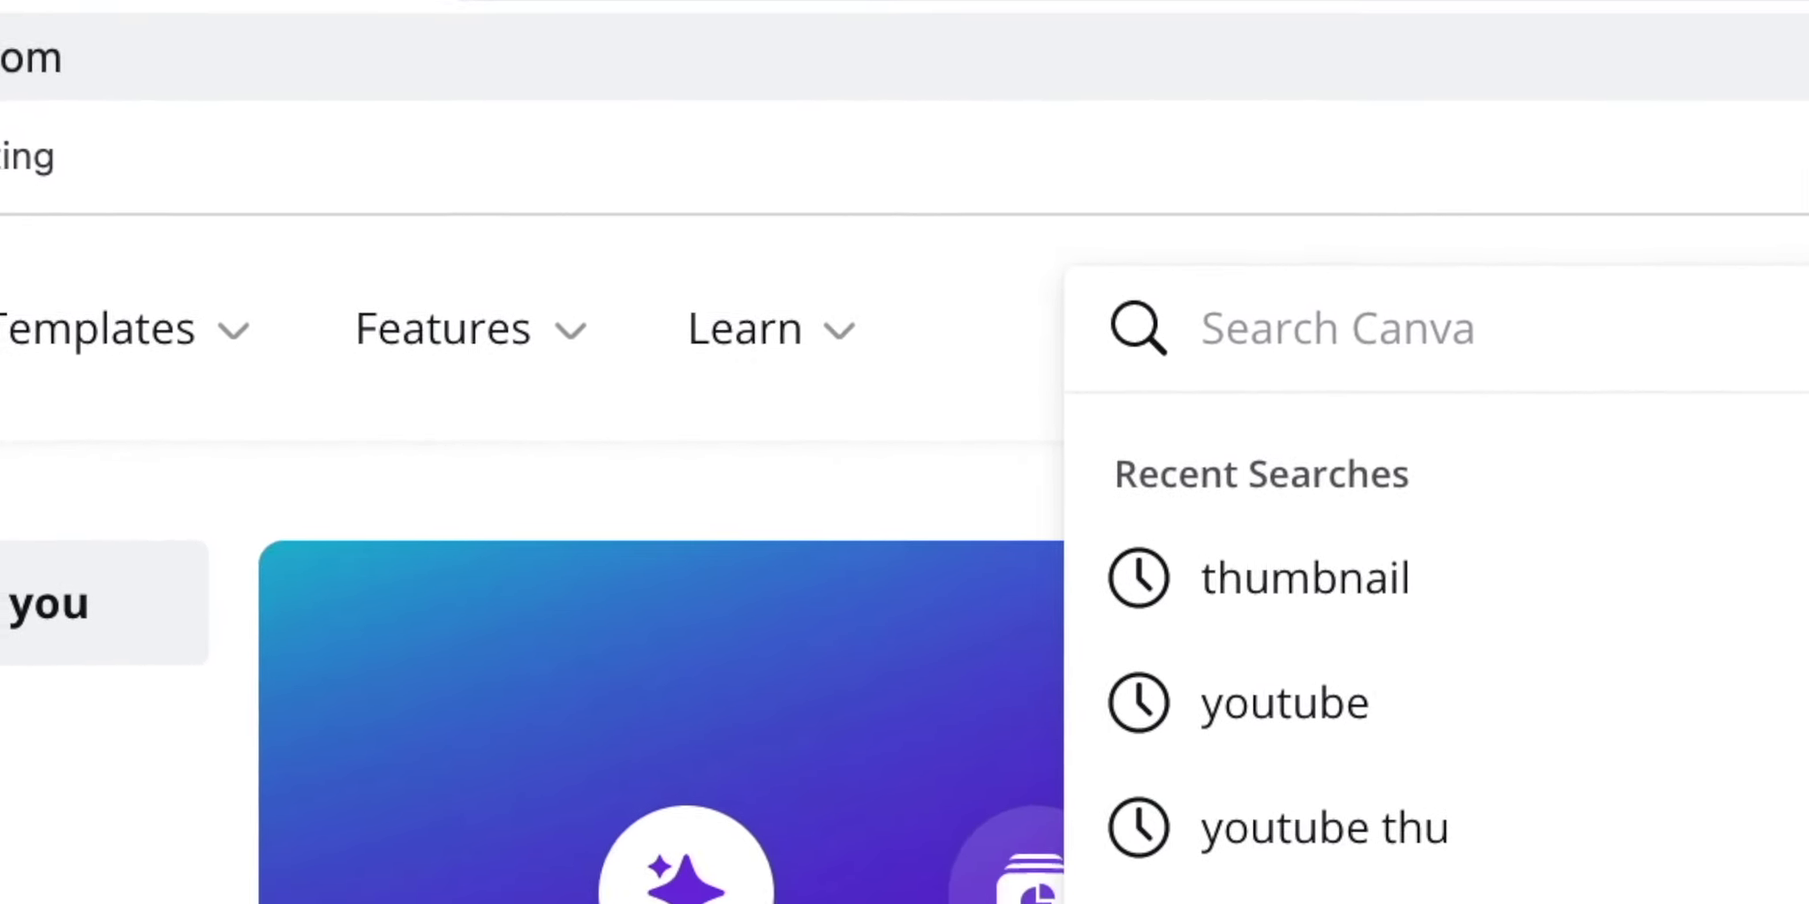
type("thumb")
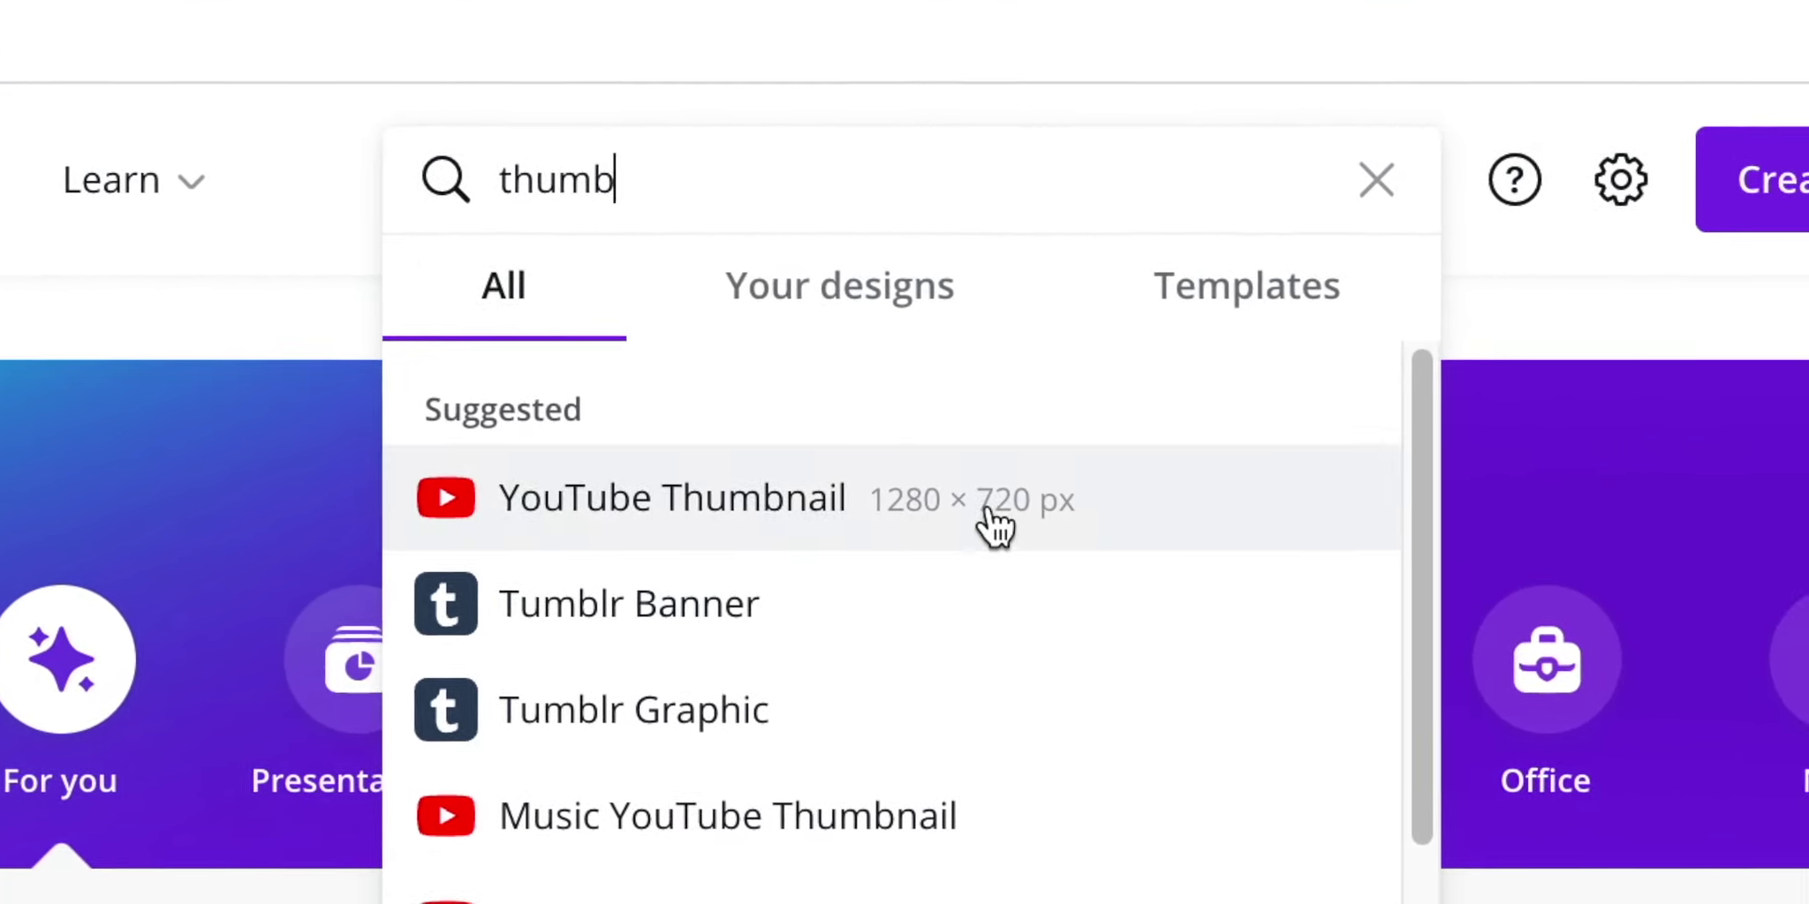
left_click(990, 513)
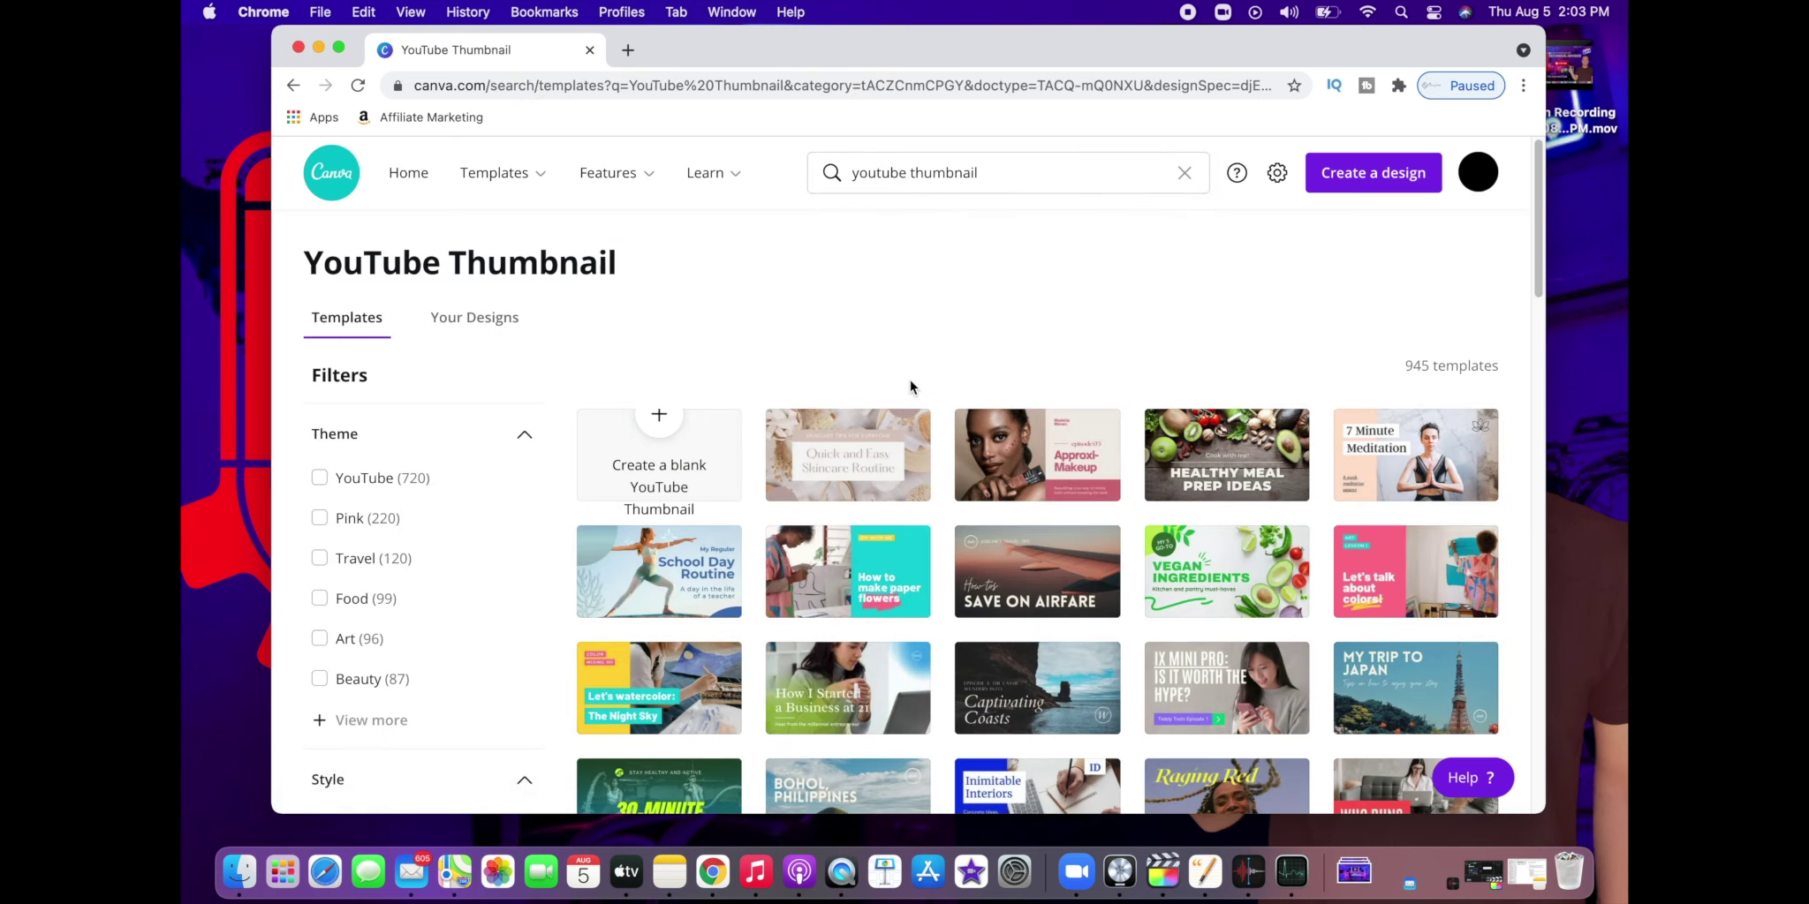
left_click(687, 463)
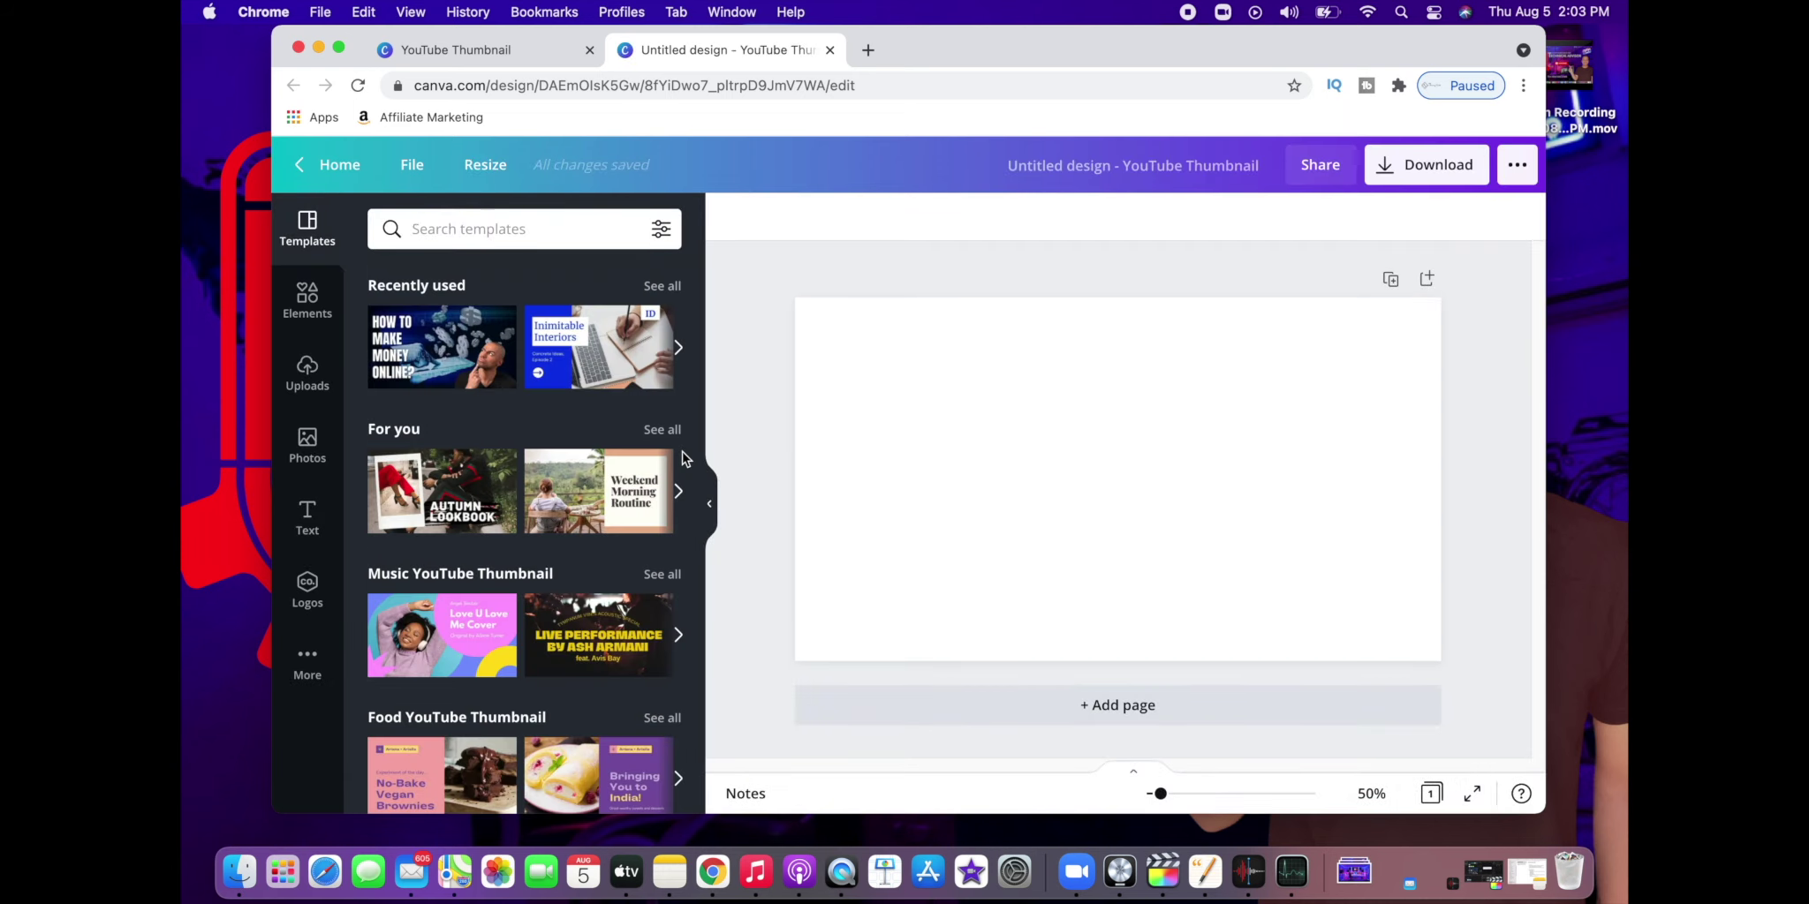
Step: Browse the ready-made YouTube thumbnail templates by category, such as food, beauty, tutorial and travel
left_click(709, 504)
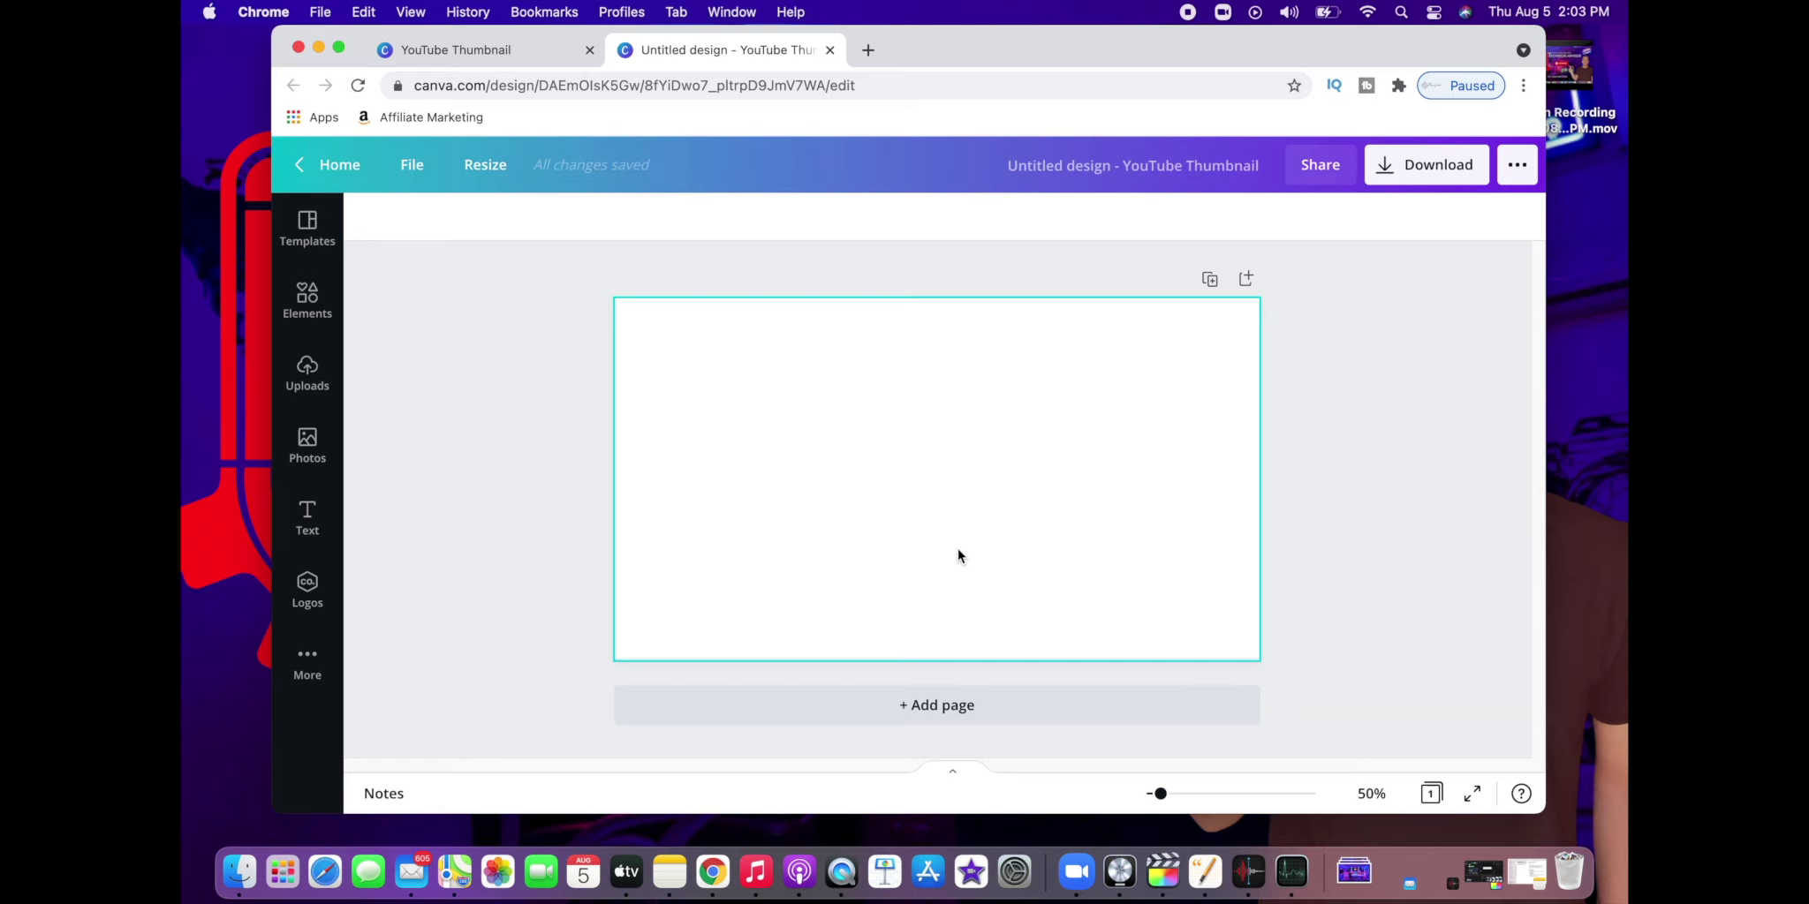
left_click(334, 228)
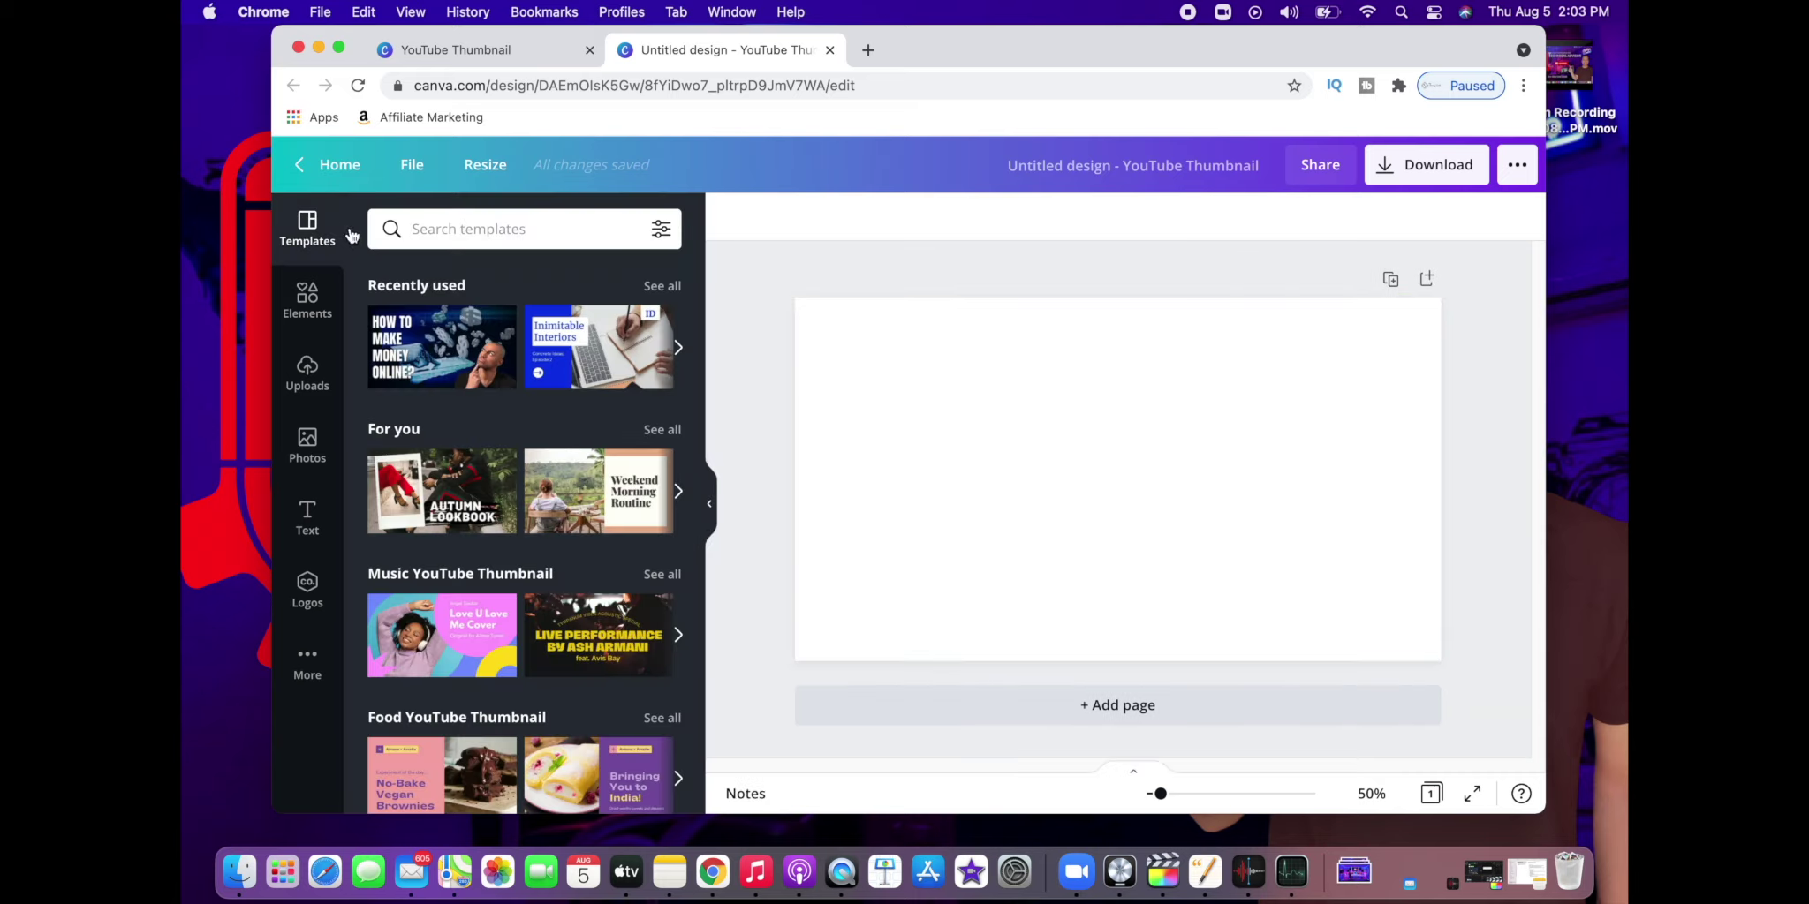
scroll(695, 448, "down", 5)
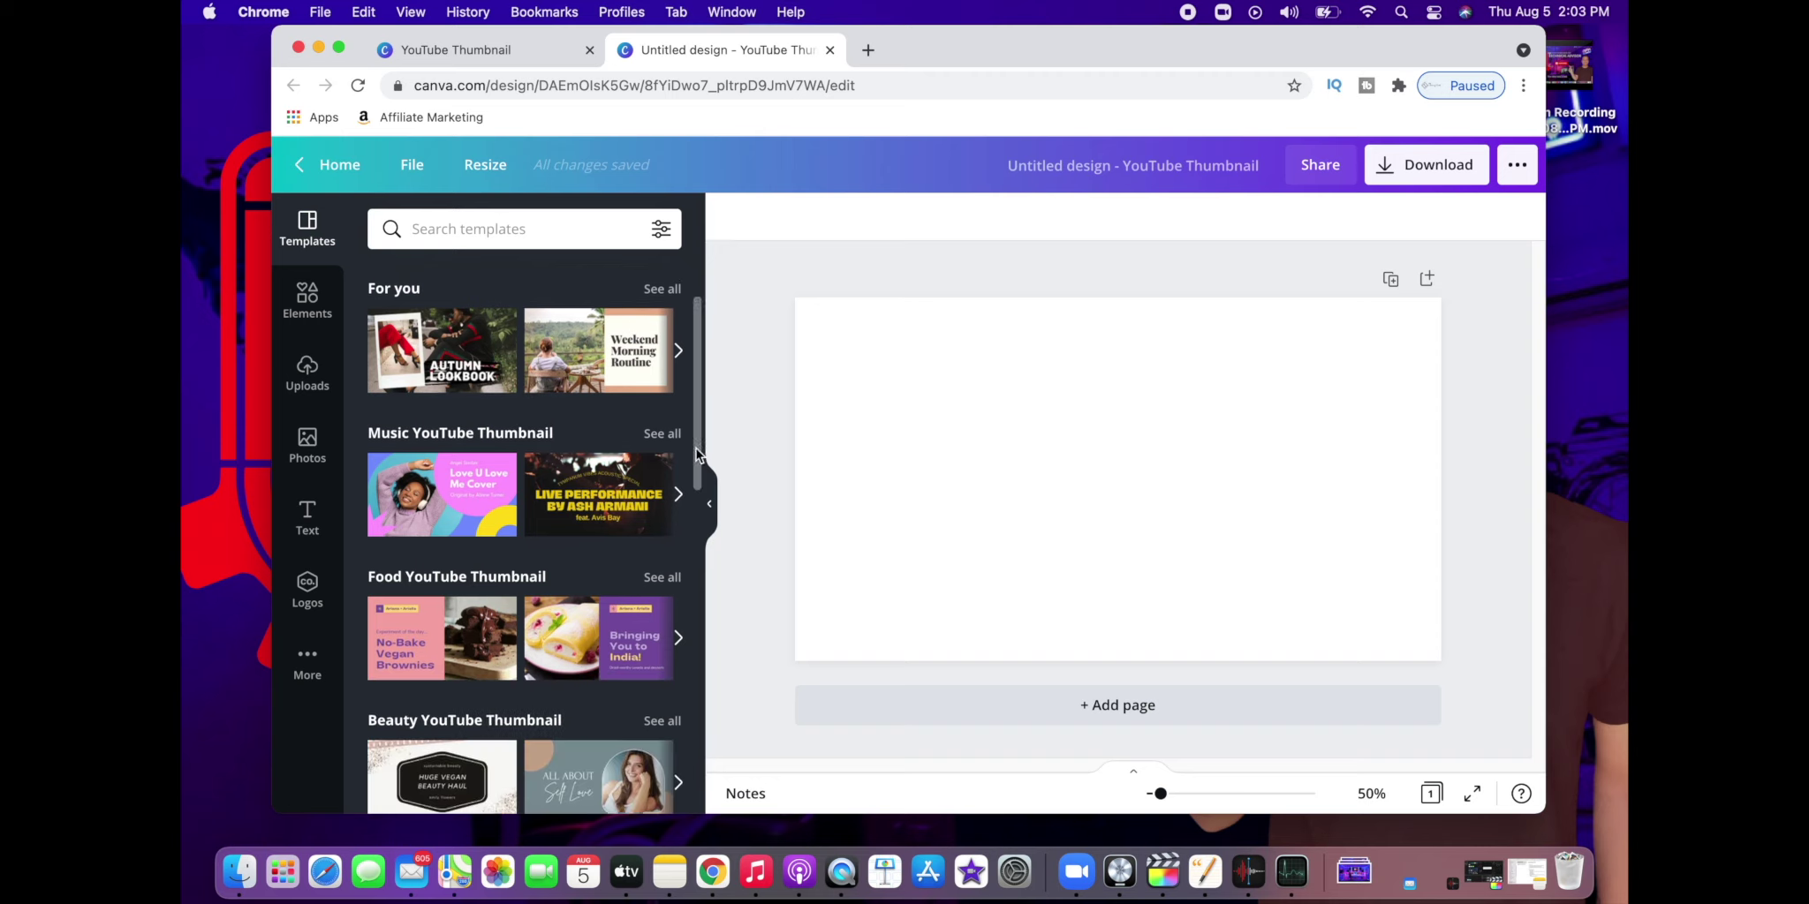
scroll(699, 499, "down", 6)
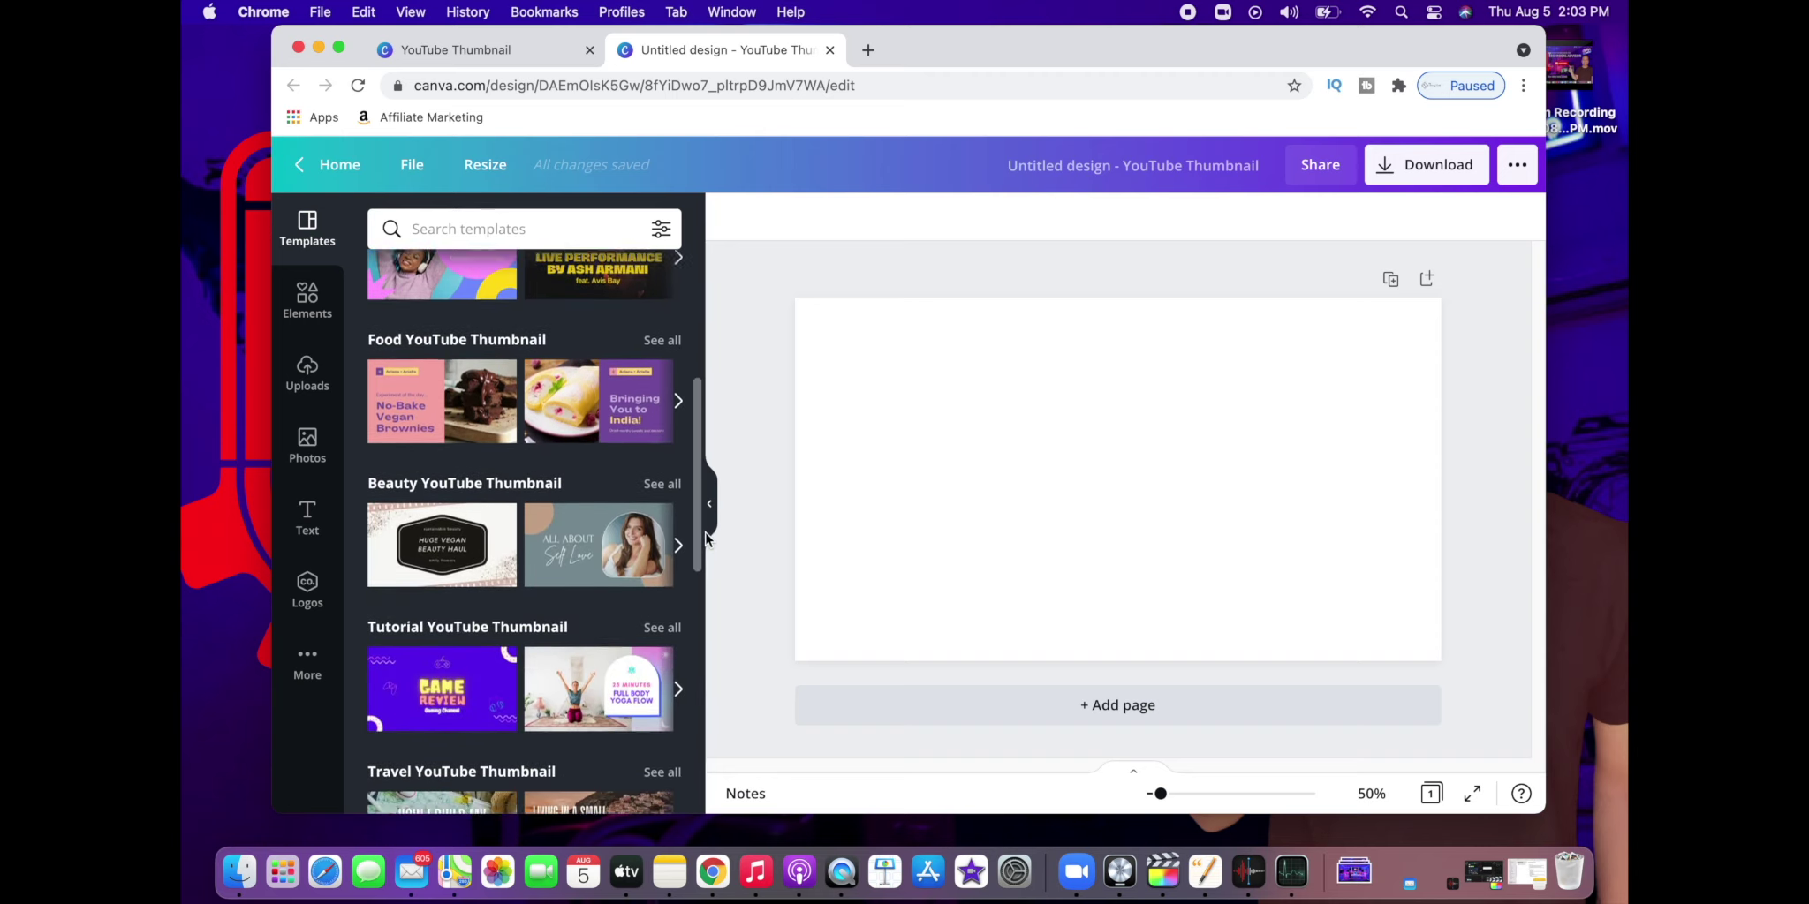
scroll(715, 636, "down", 5)
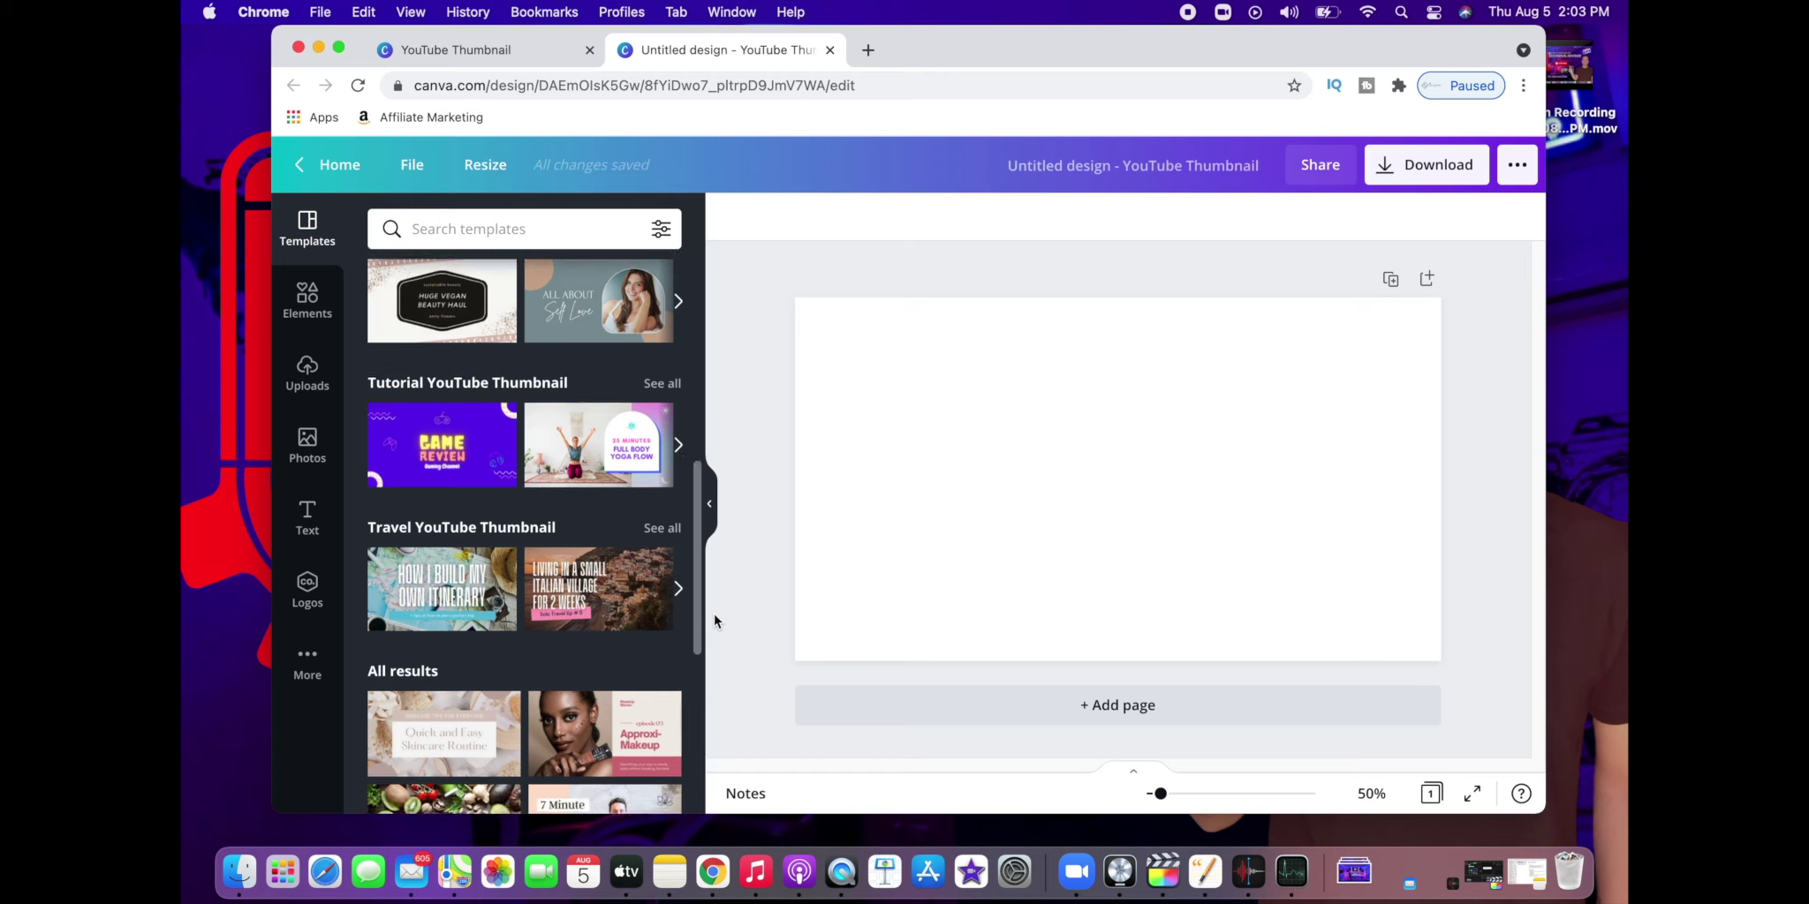
Step: Upload the neon gaming room image 1252b79e5681df24c62cd39dba90dcff.jpeg from the device's Downloads folder
left_click(316, 380)
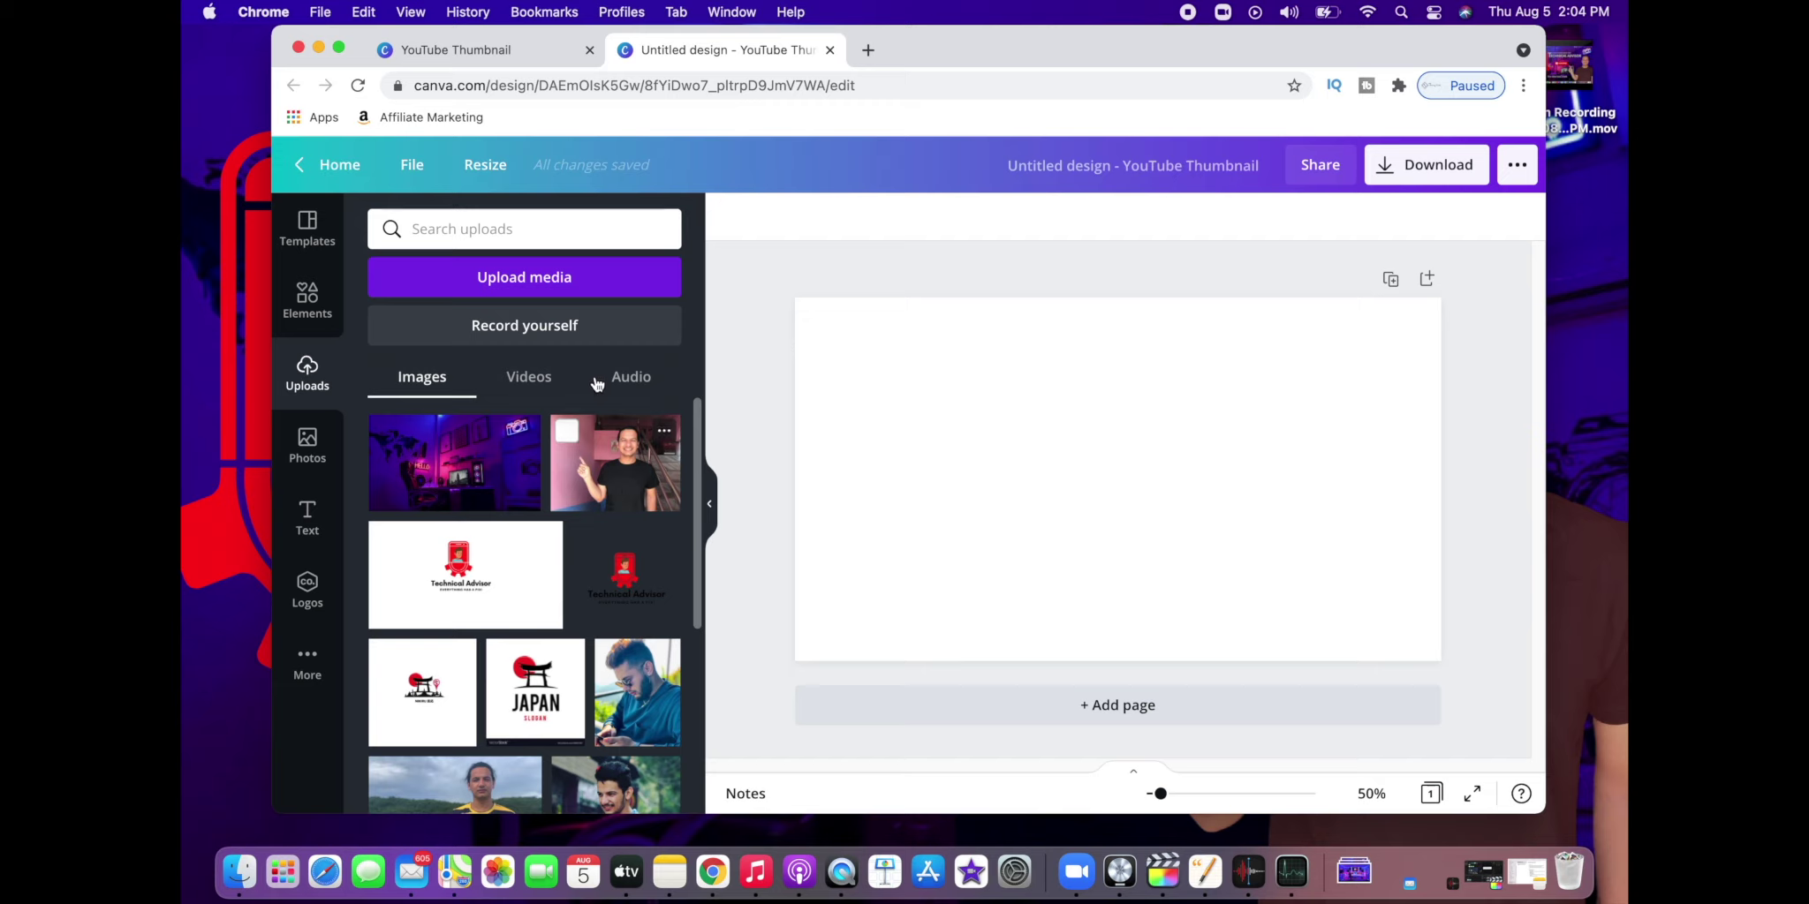
left_click(577, 291)
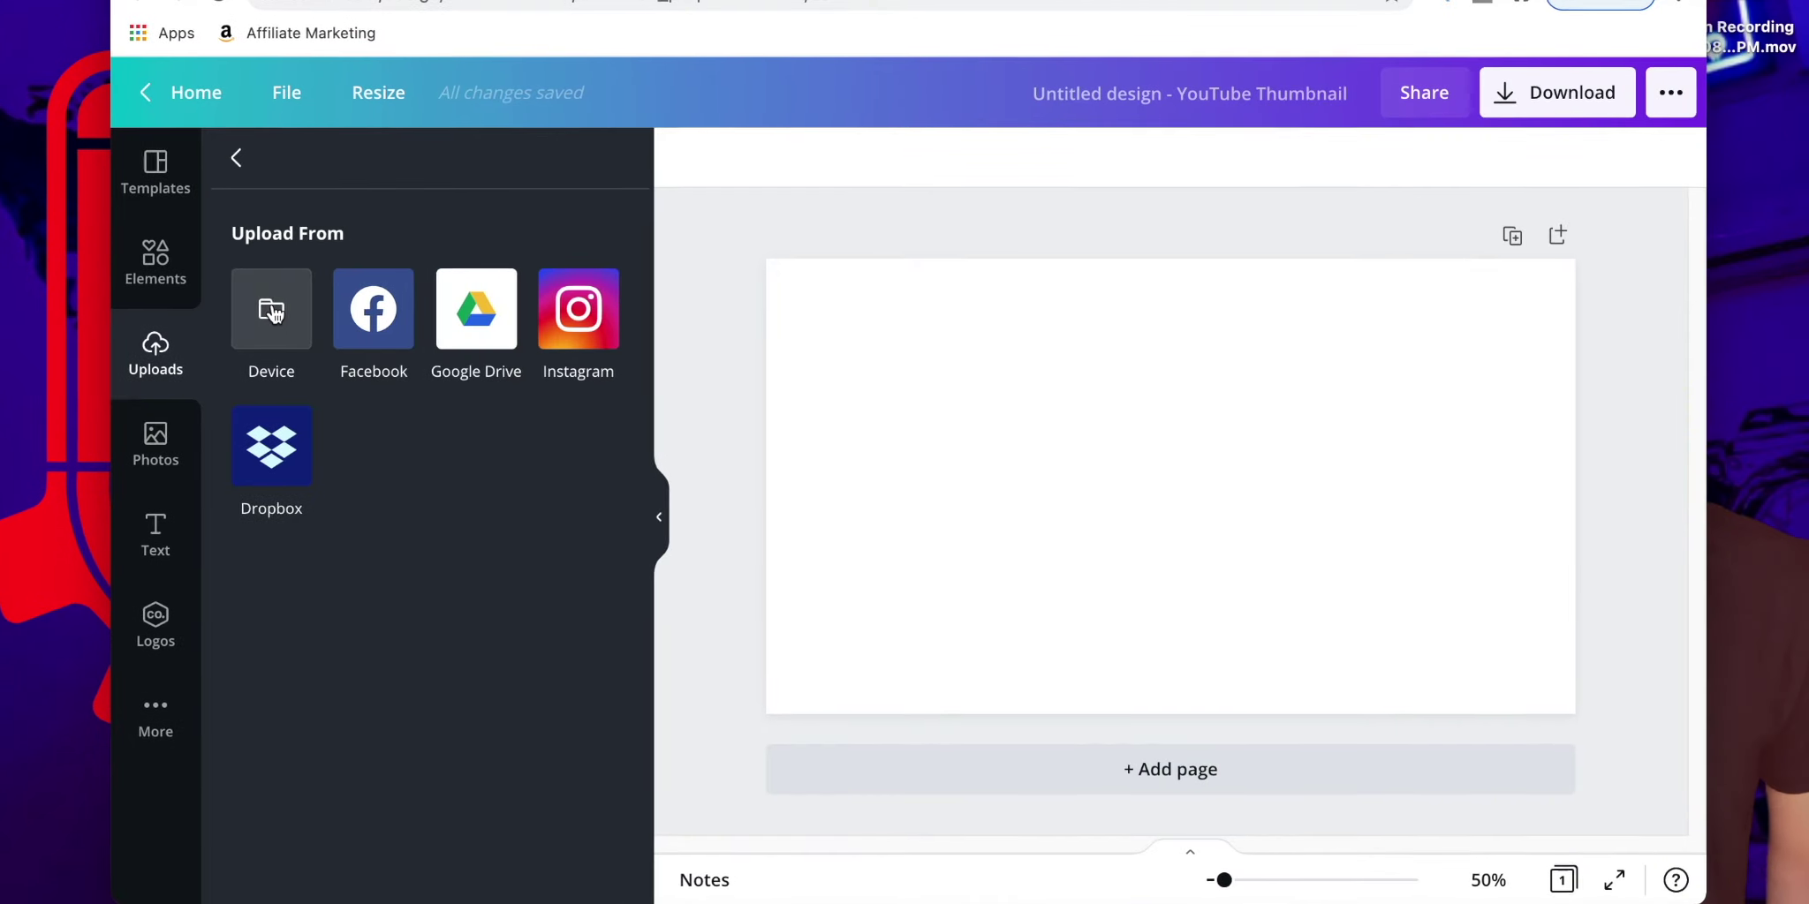
left_click(399, 336)
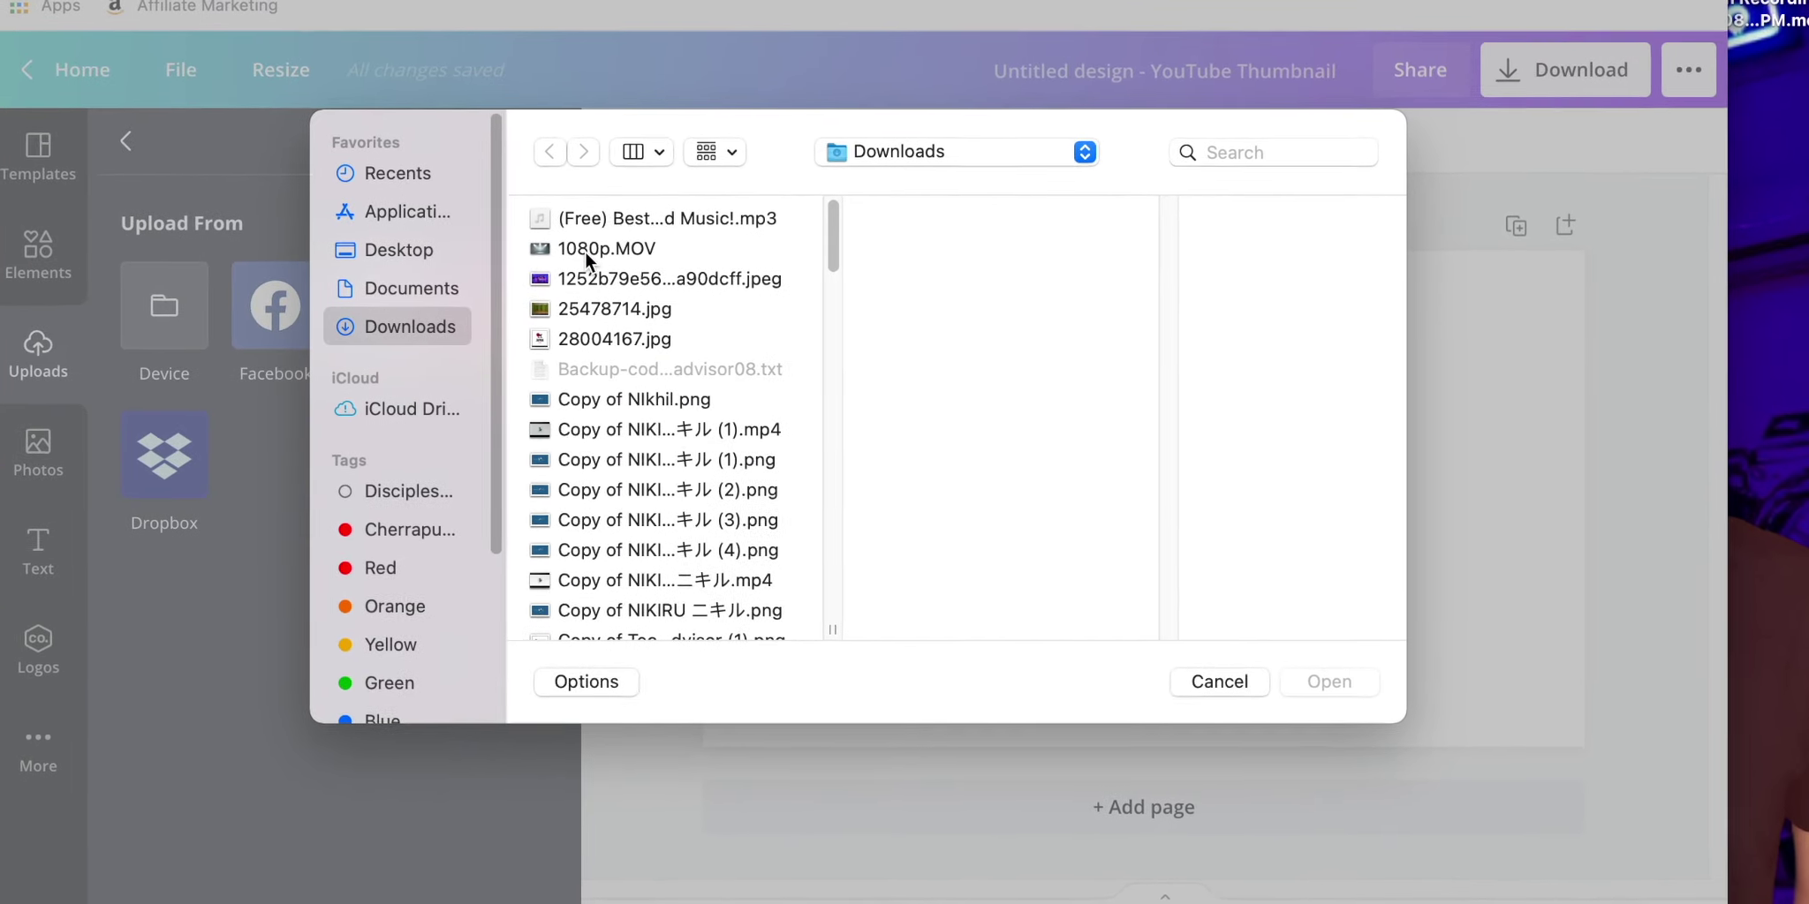
left_click(666, 254)
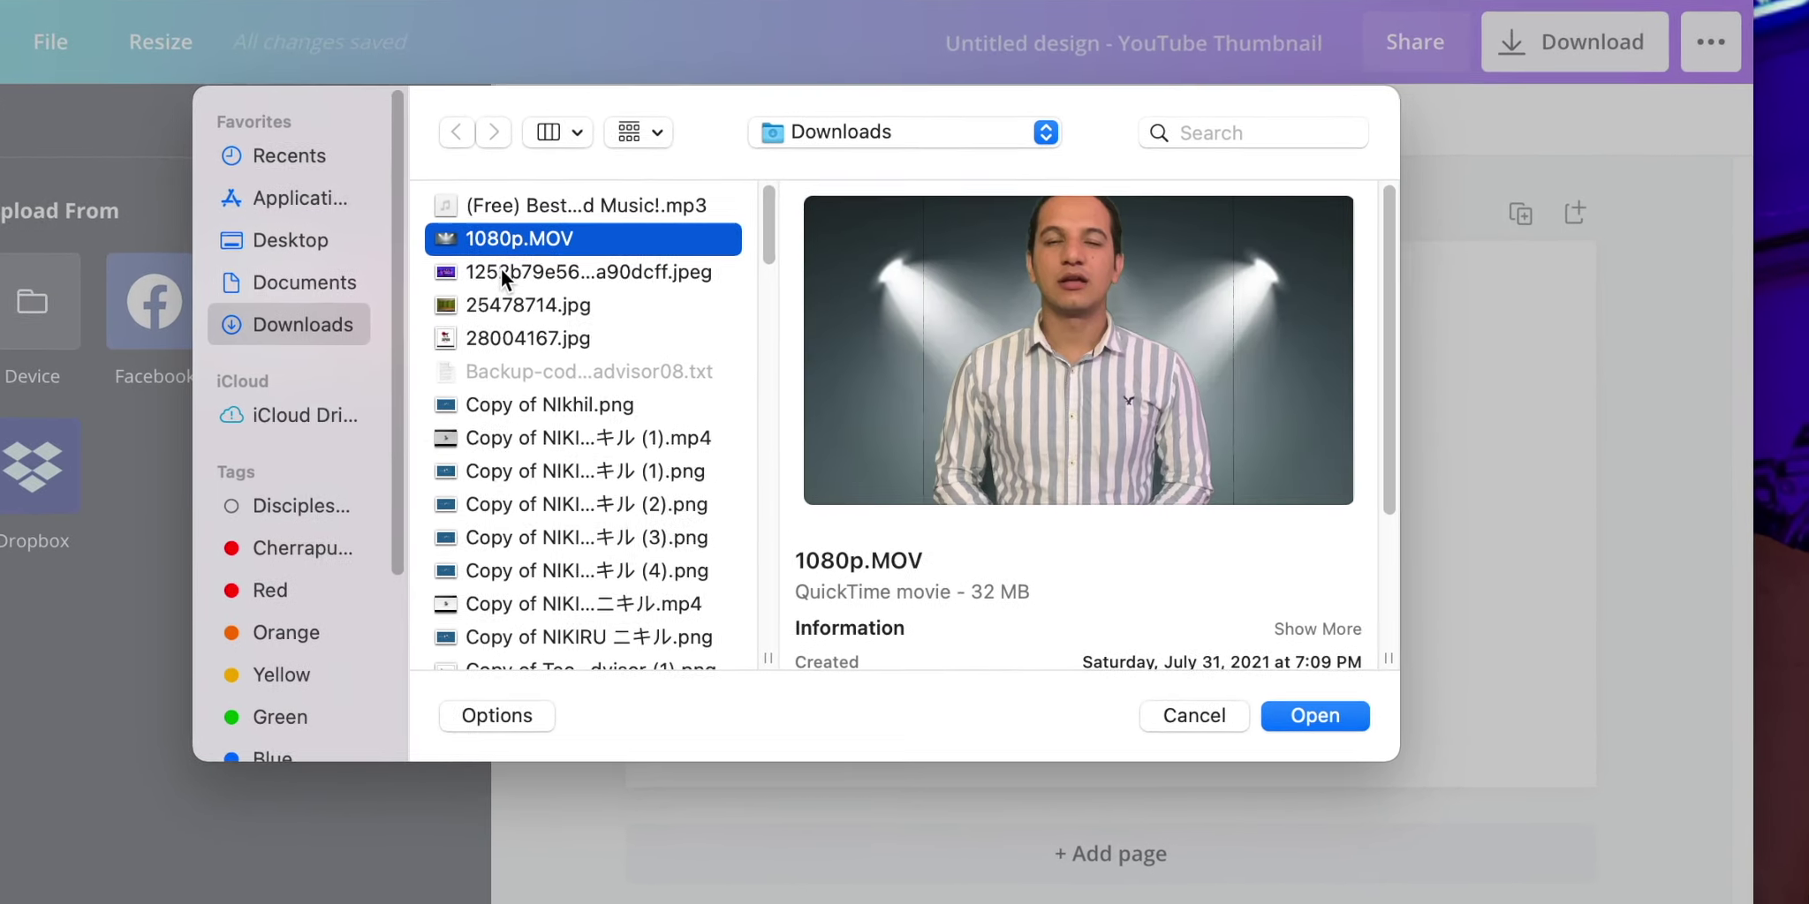
left_click(501, 272)
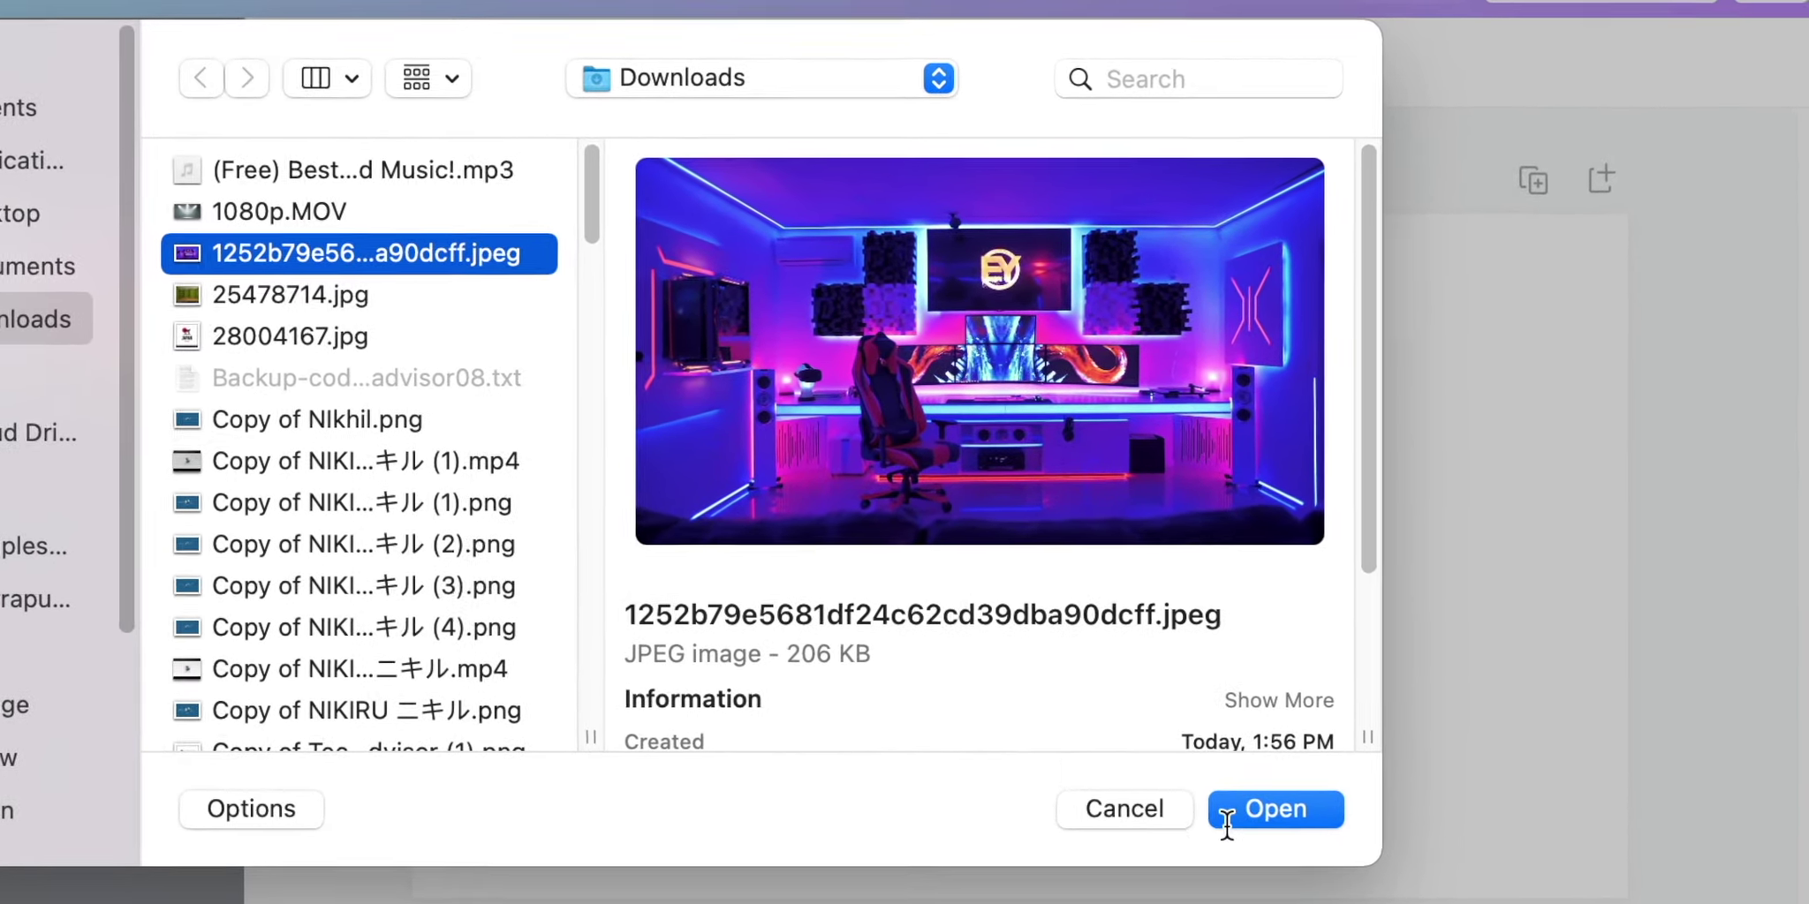
left_click(1232, 817)
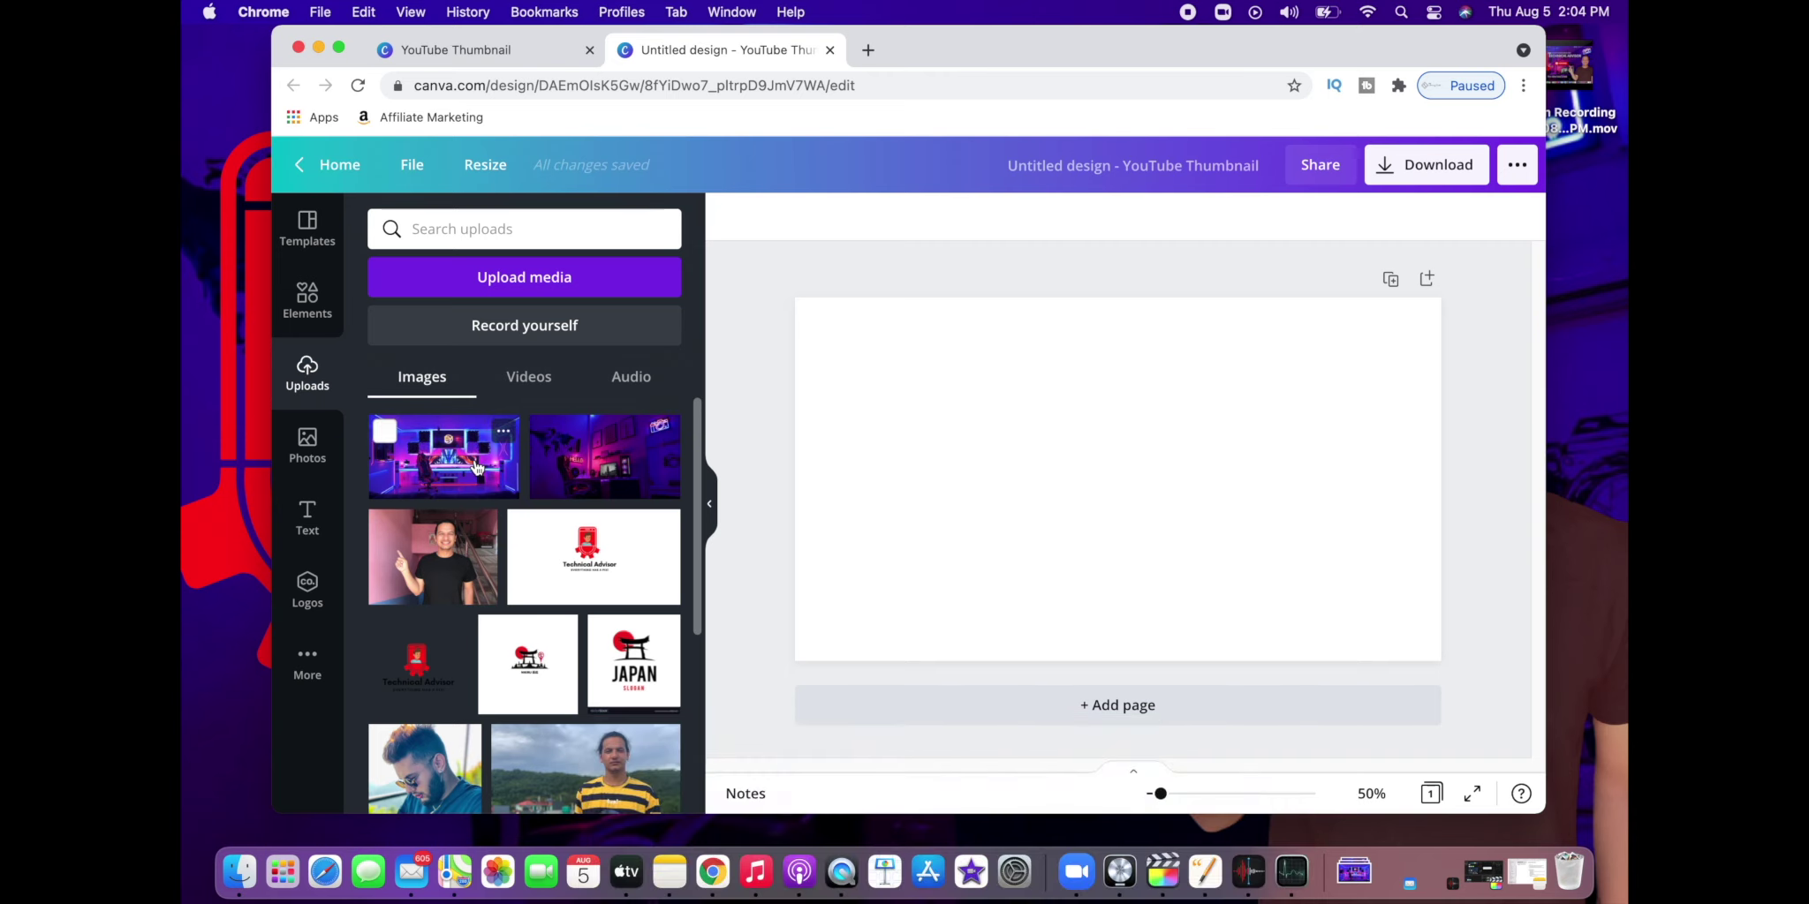
Step: Place the uploaded neon gaming room image on the blank page and enlarge it to fill the whole page
left_click_drag(475, 466, 843, 560)
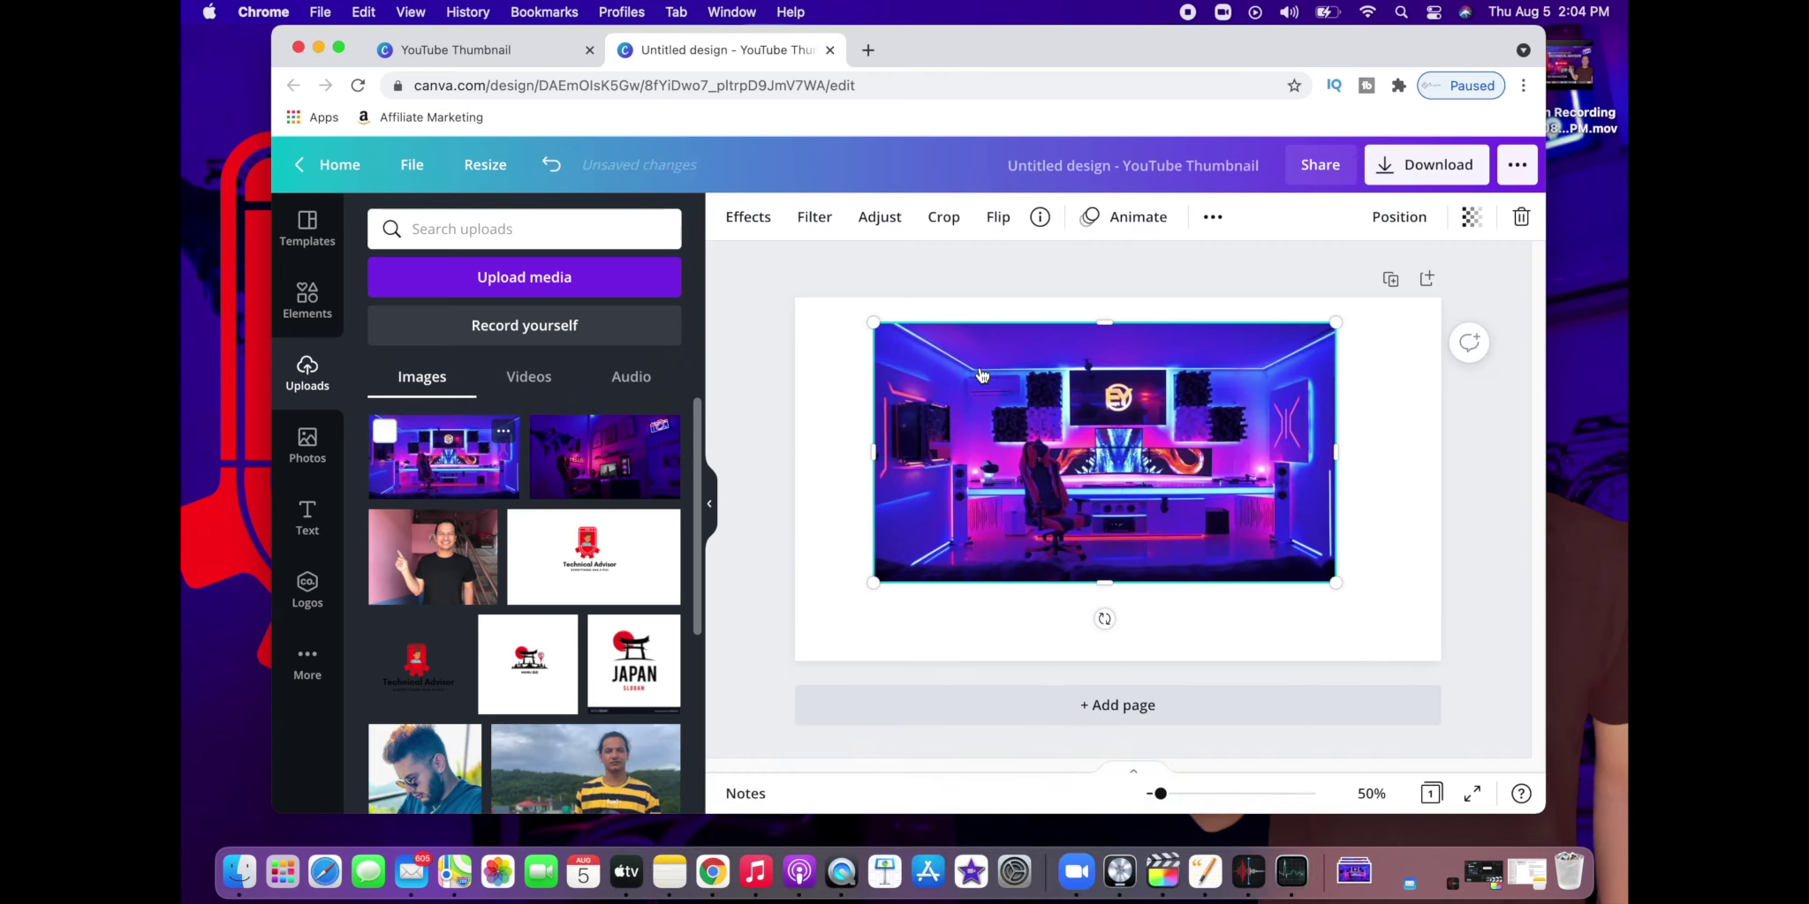
left_click_drag(853, 596, 826, 611)
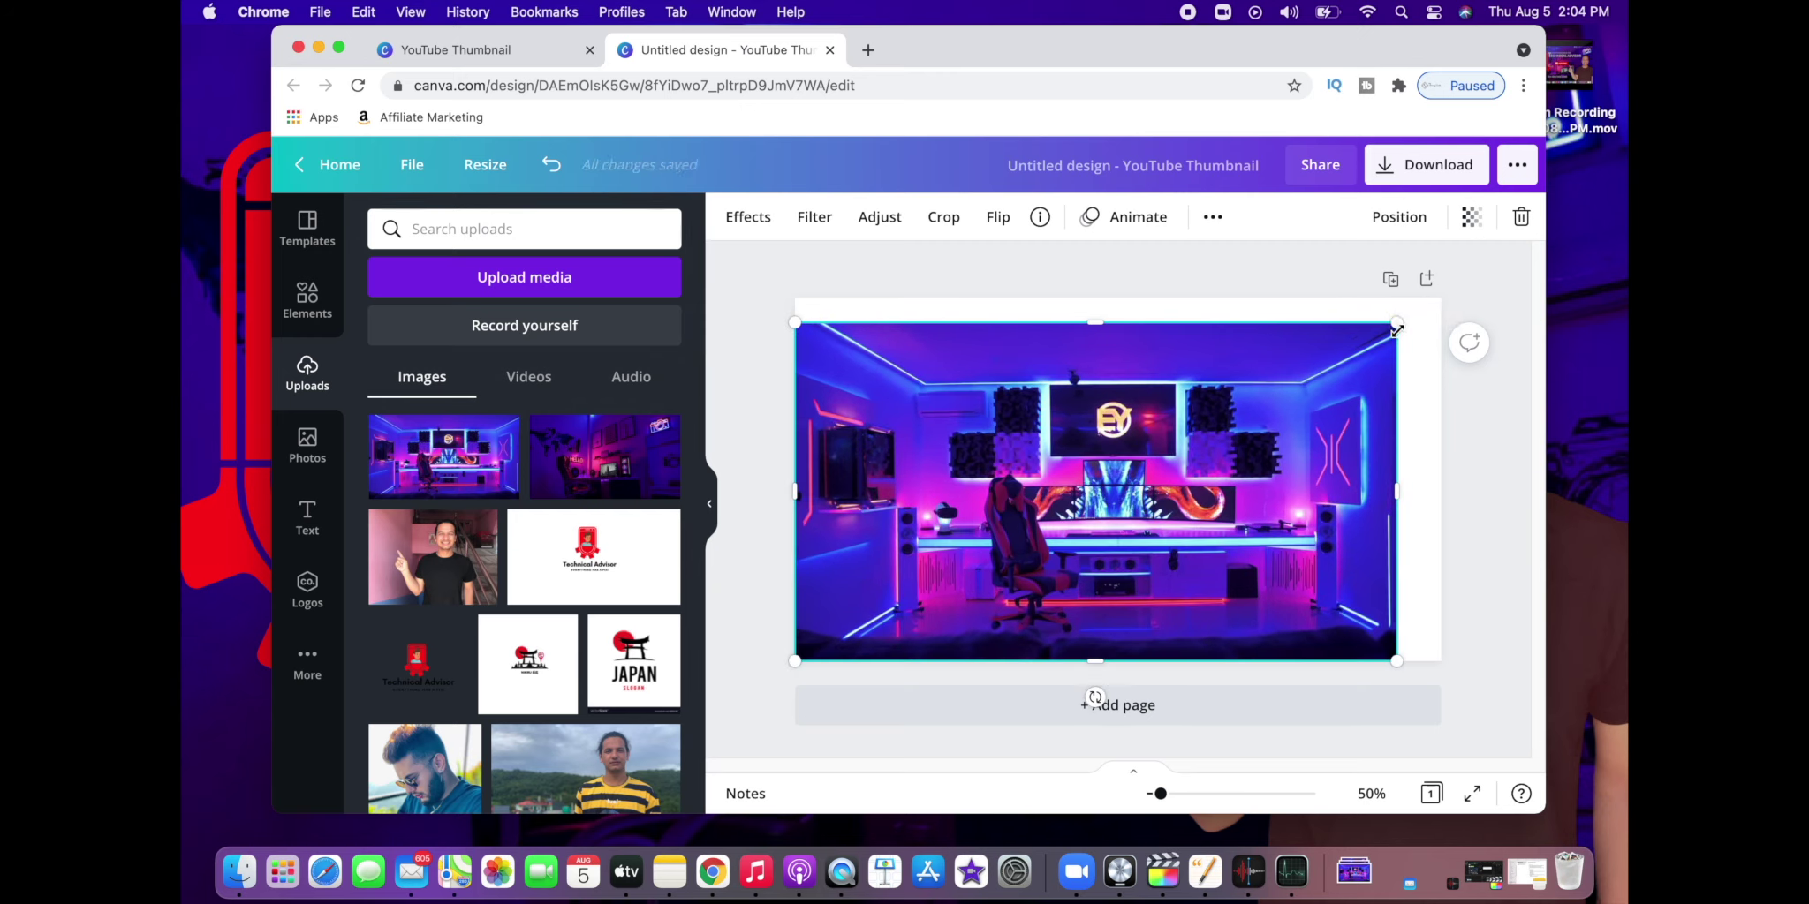
left_click_drag(1396, 330, 1439, 303)
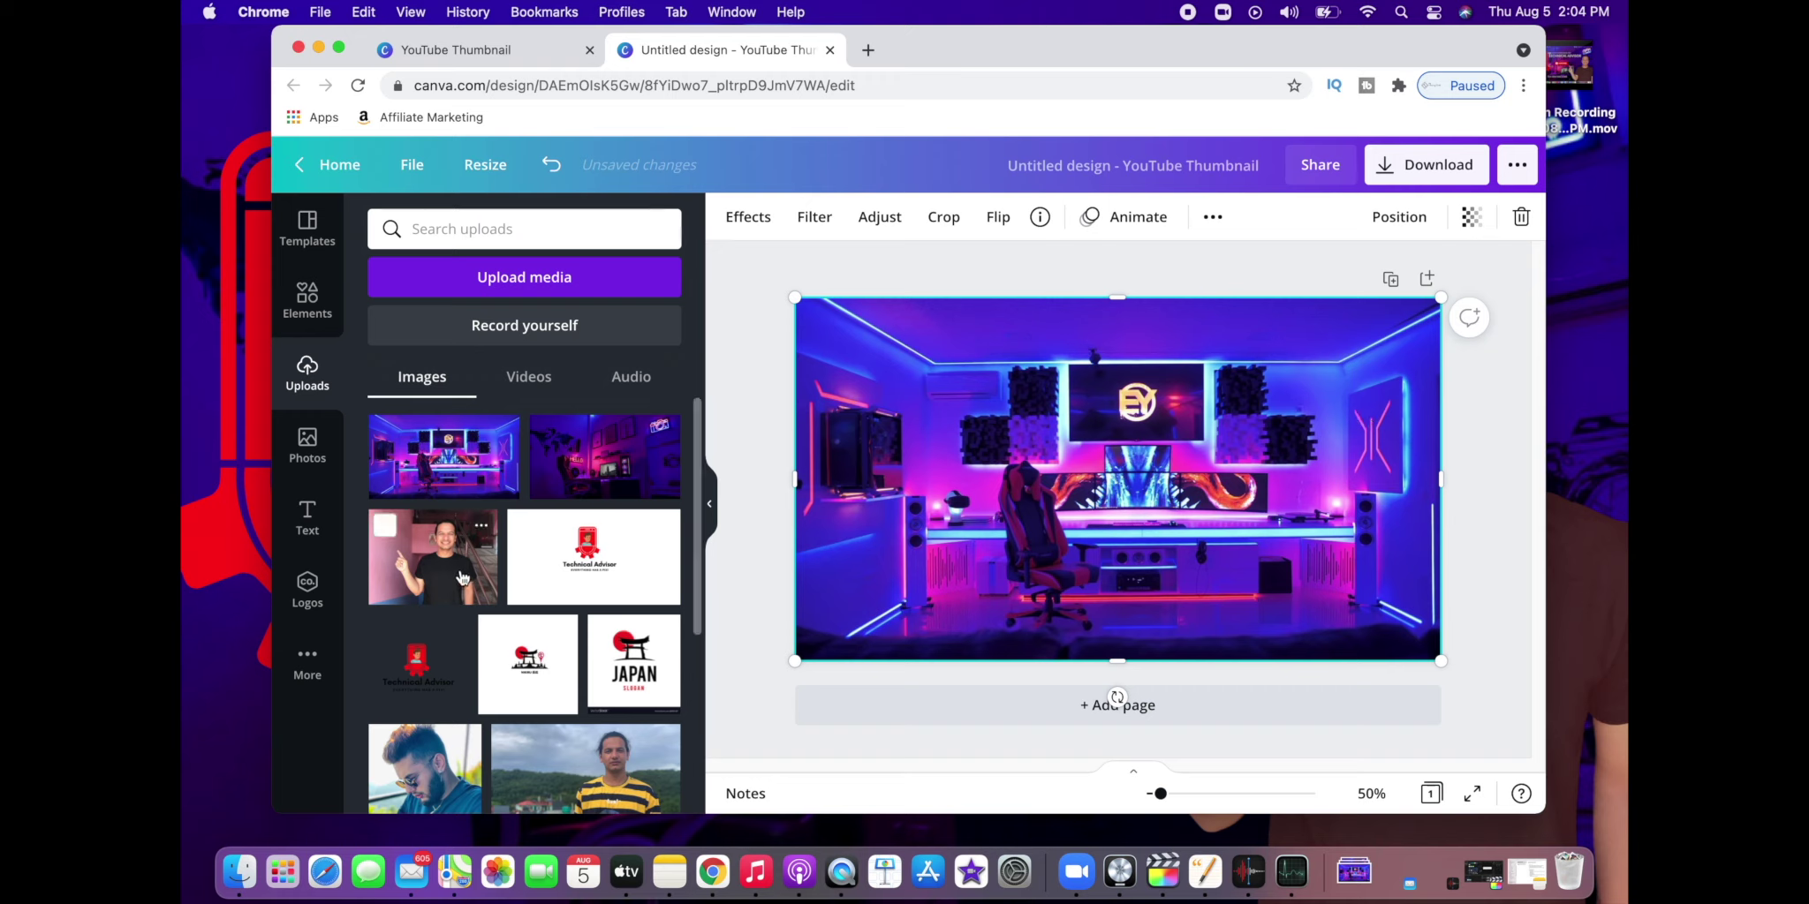
Step: Add the uploaded photo of the pointing man in a black T-shirt to the page's lower right and remove its background
mouse_move(459, 578)
left_mouse_down()
mouse_move(1025, 605)
mouse_move(468, 558)
left_mouse_up()
left_click(453, 560)
left_click(712, 500)
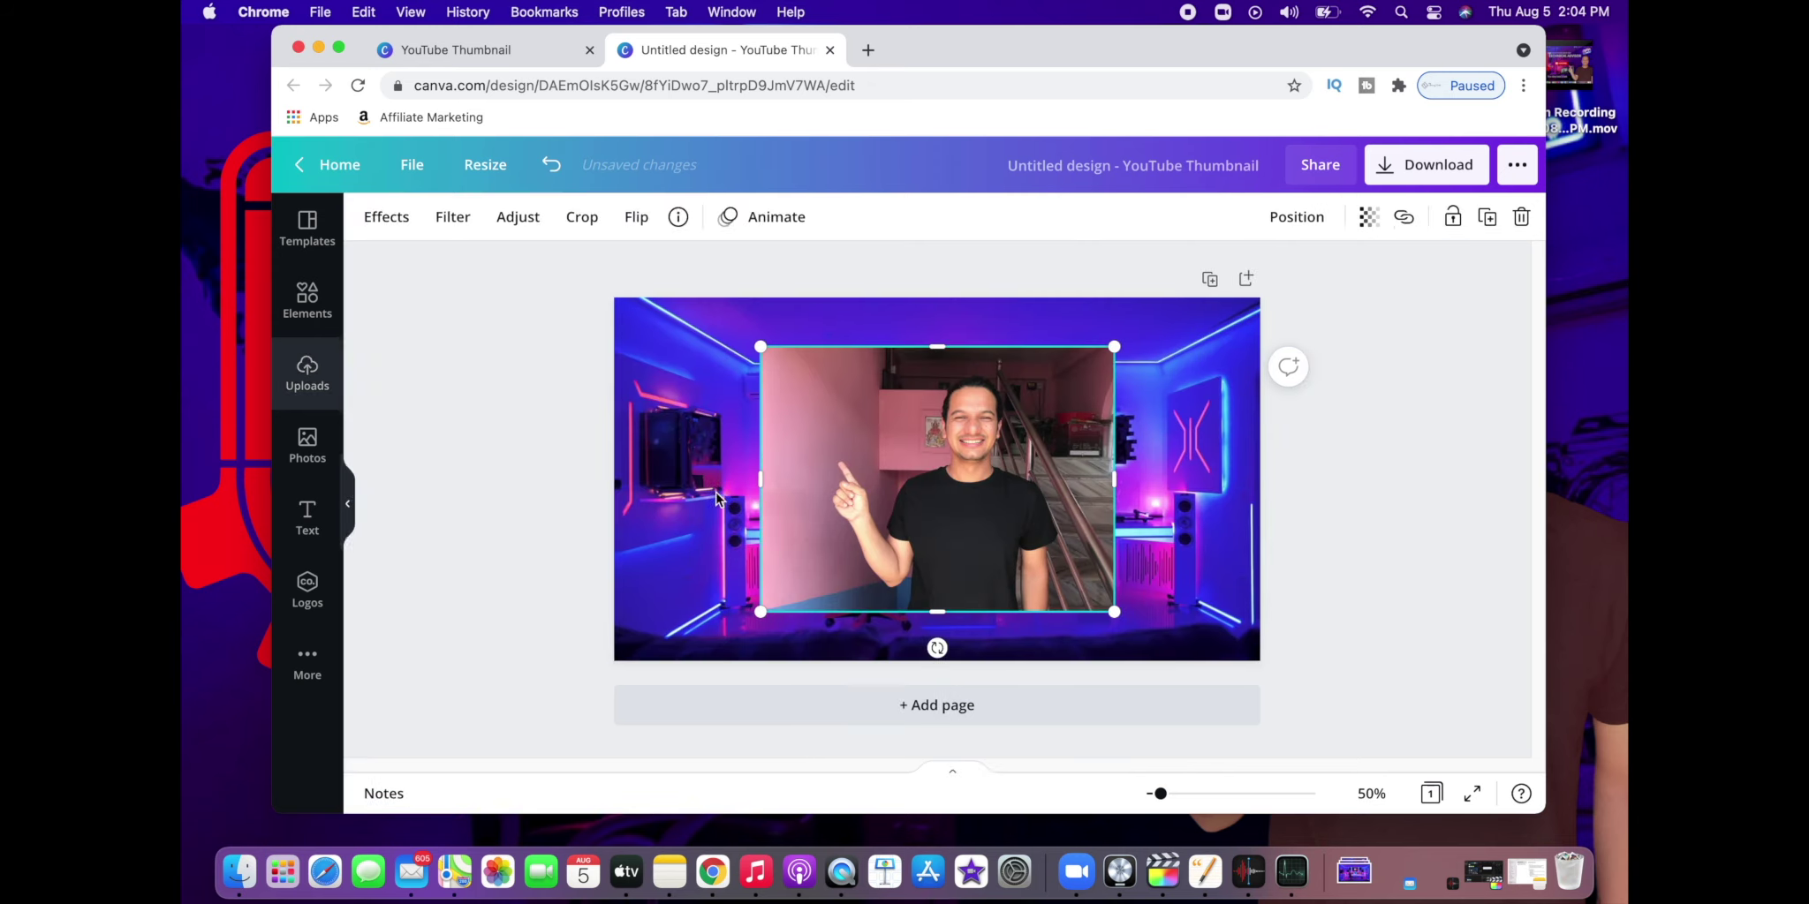
left_click_drag(989, 497, 1115, 545)
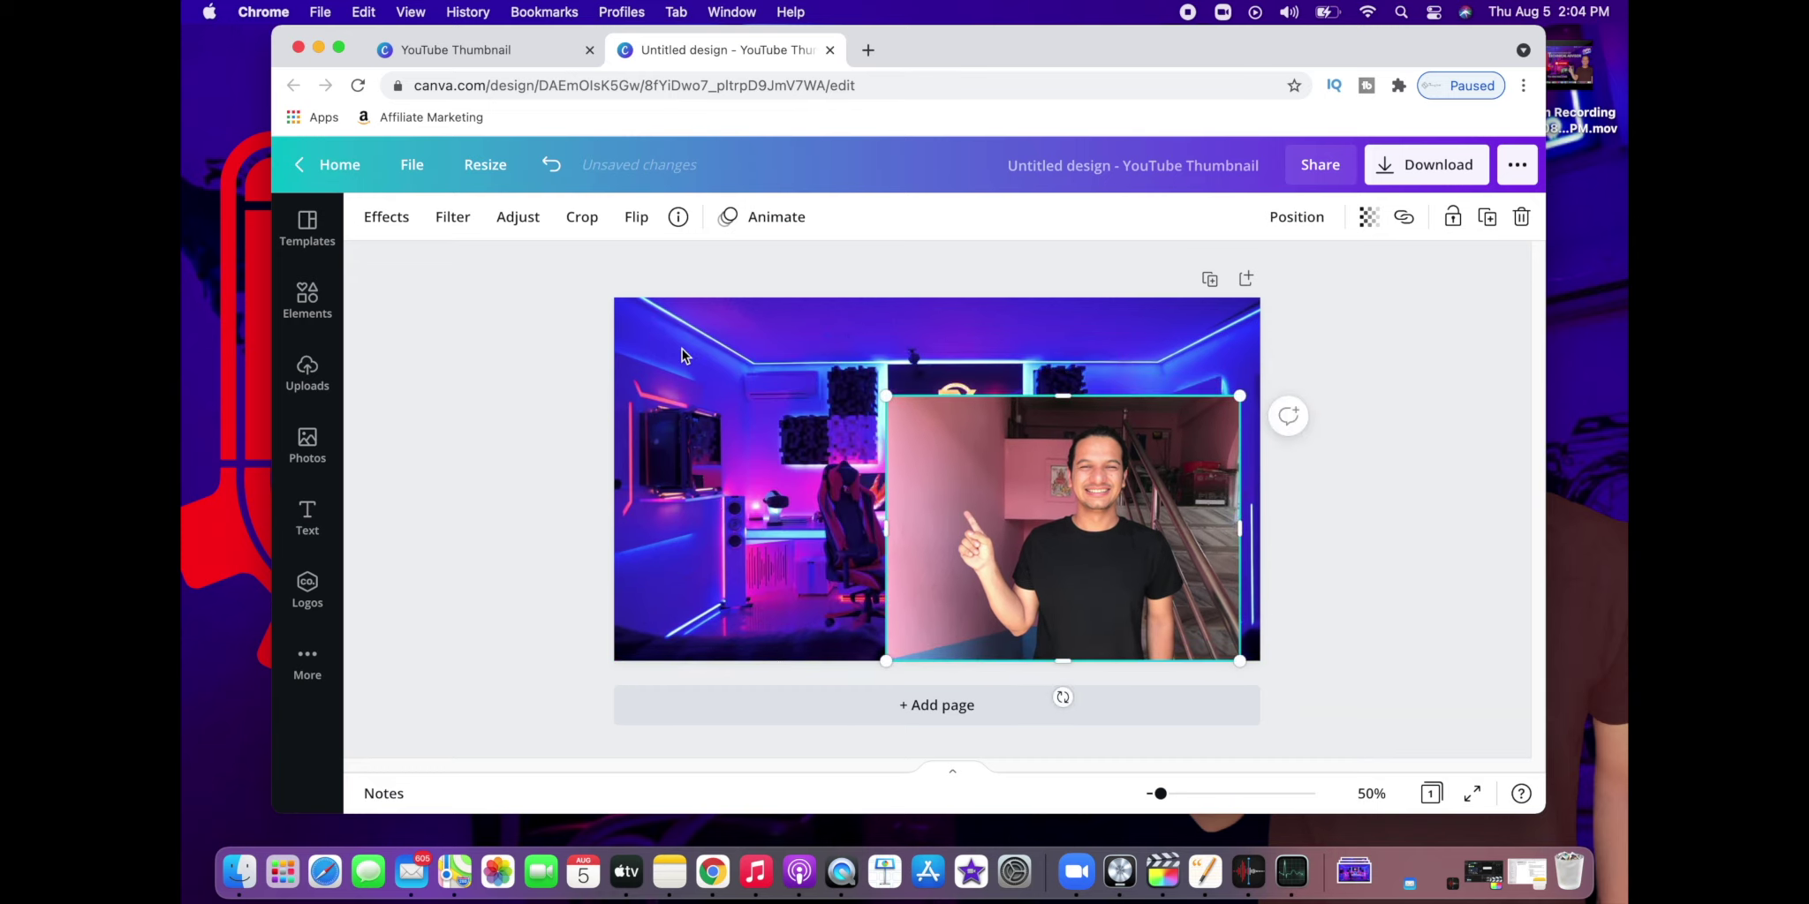
left_click(402, 225)
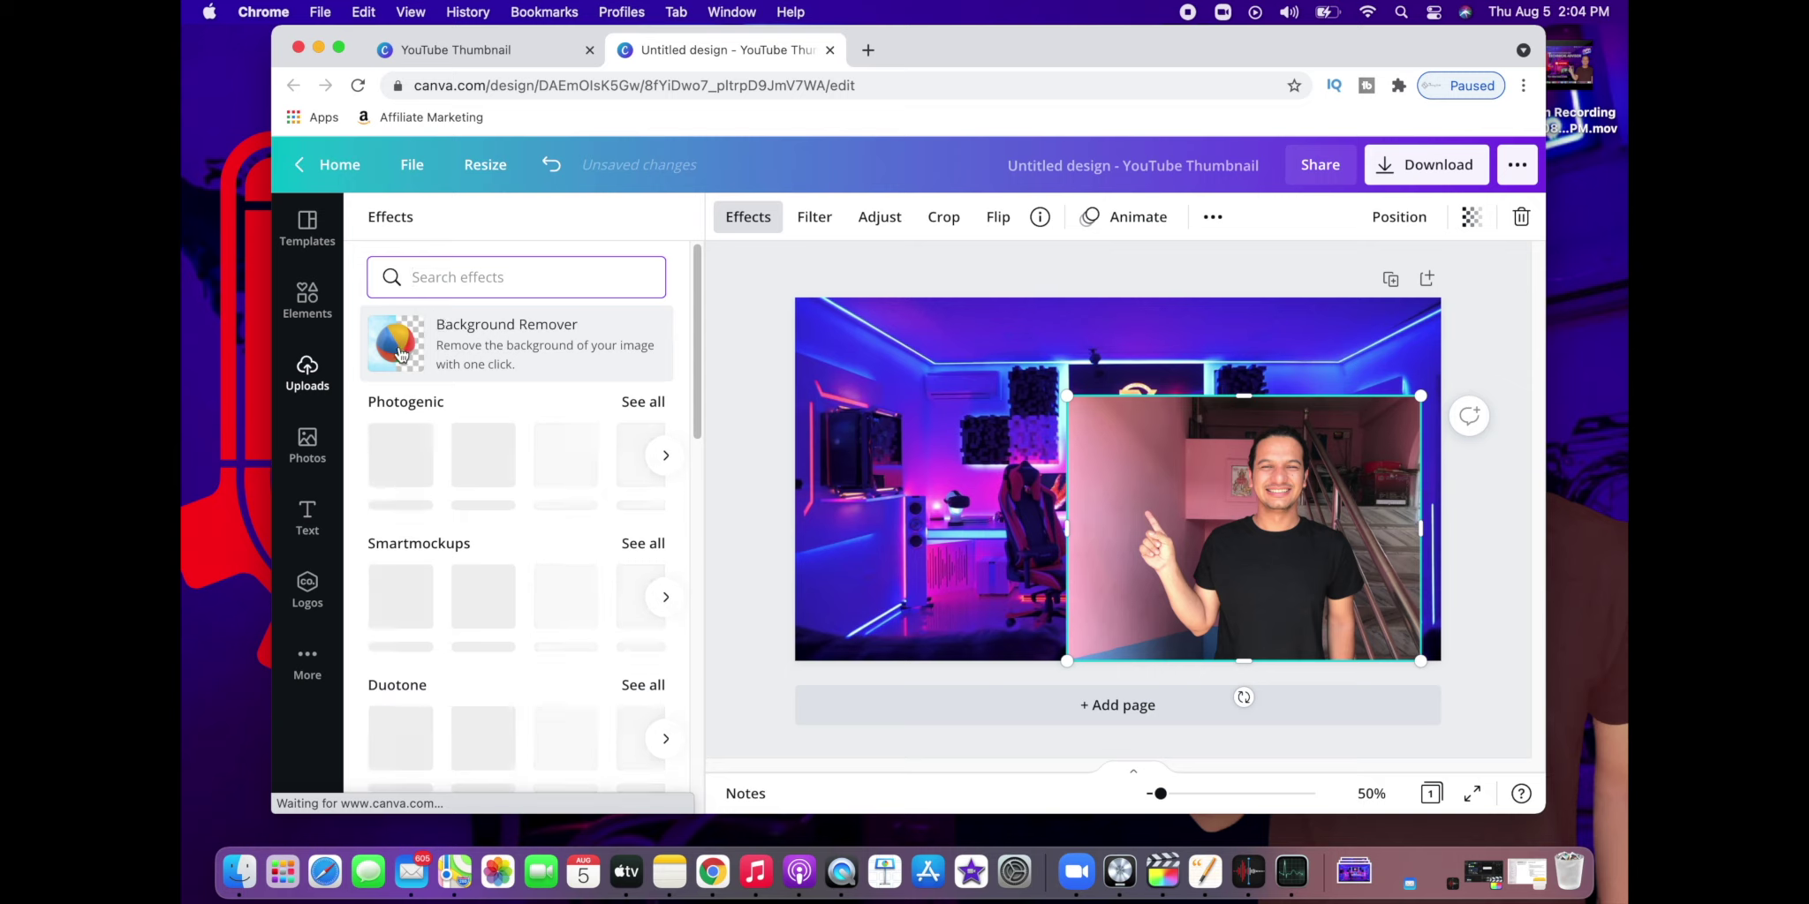
left_click(399, 352)
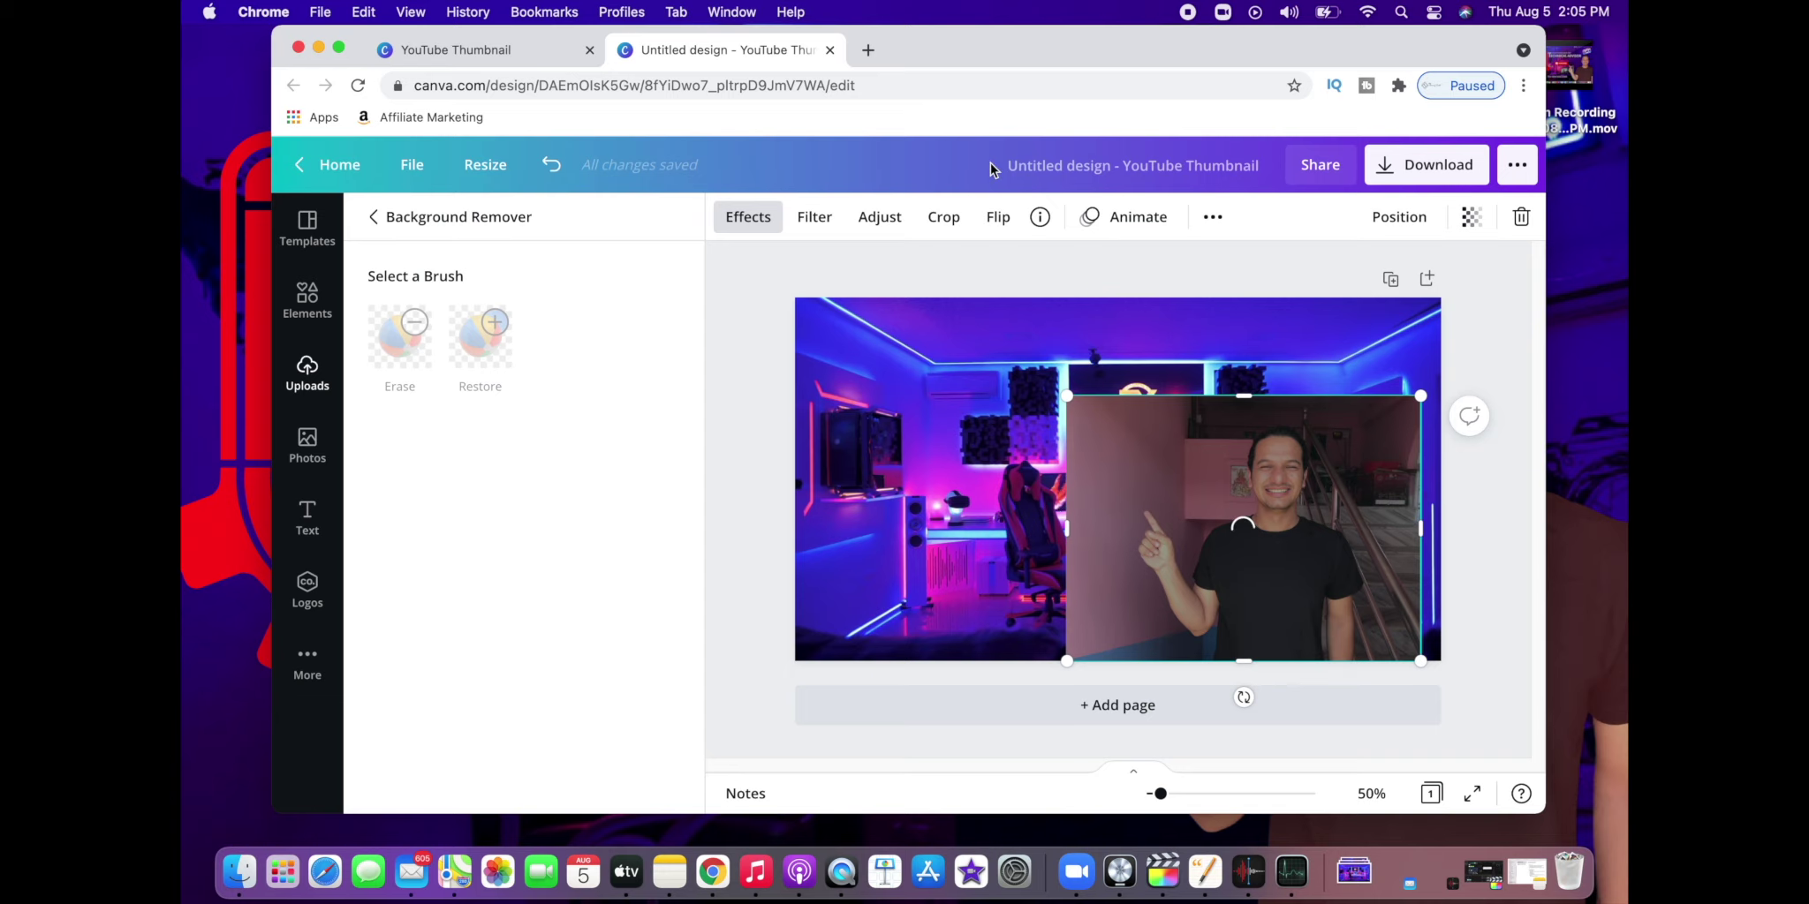
Step: In a new browser tab, search Google for the Adobe background remover and open Adobe's Free Background Remover page
left_click(868, 49)
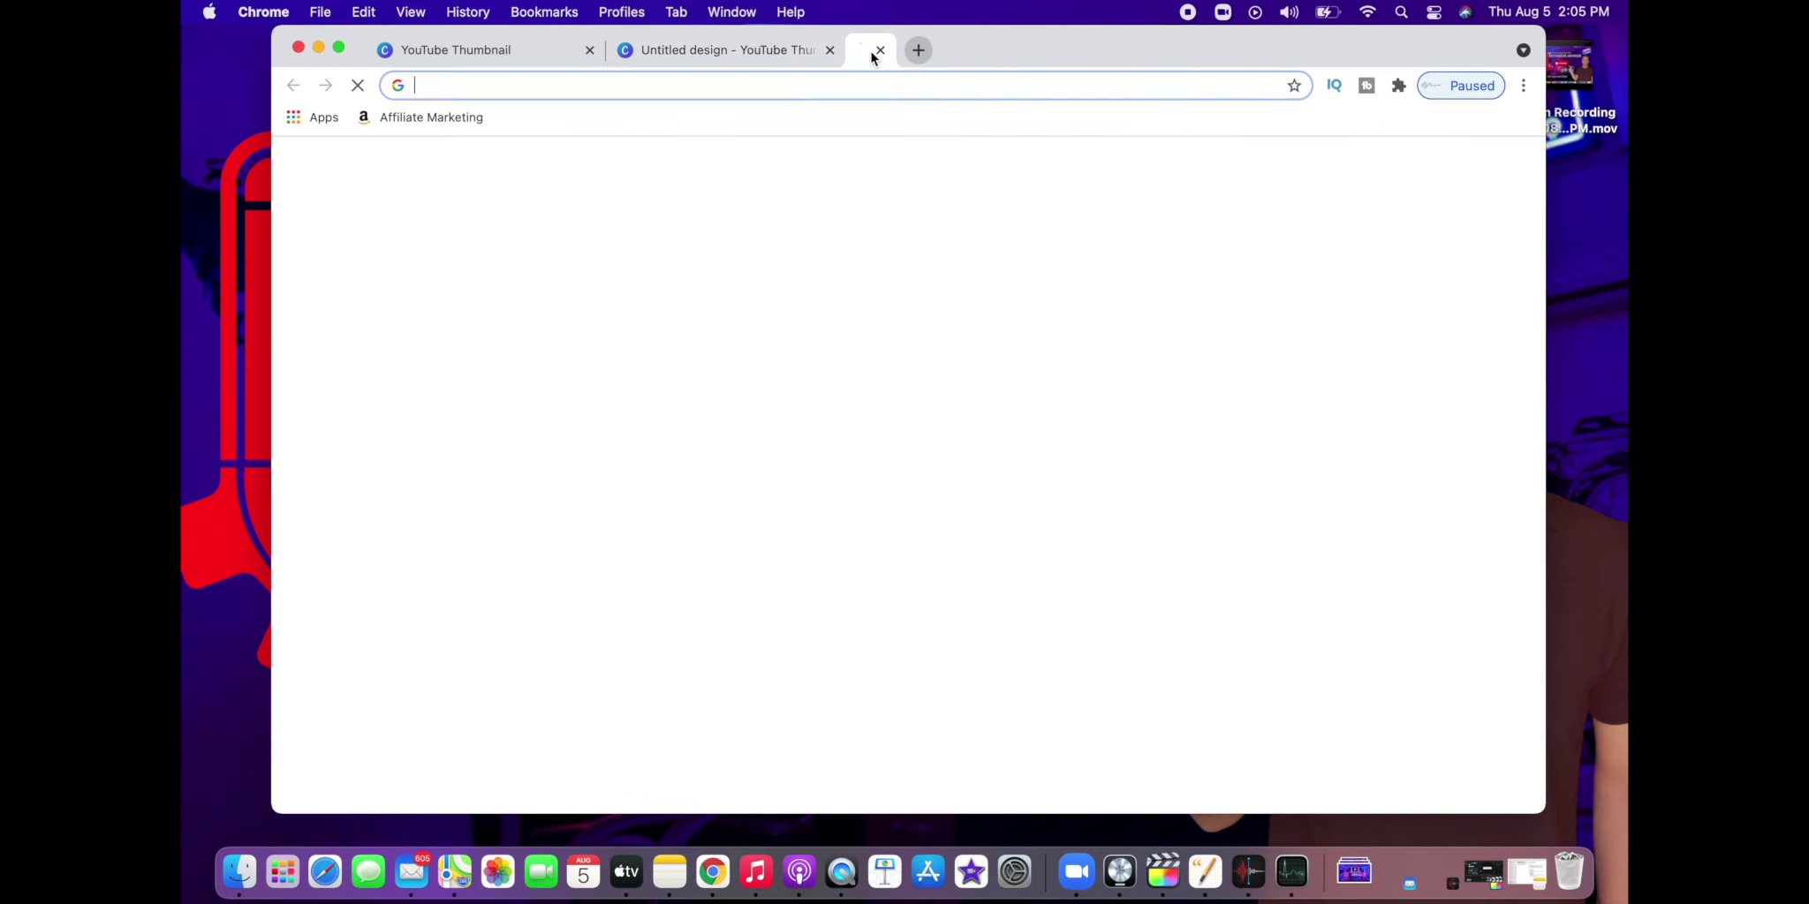
type("sp")
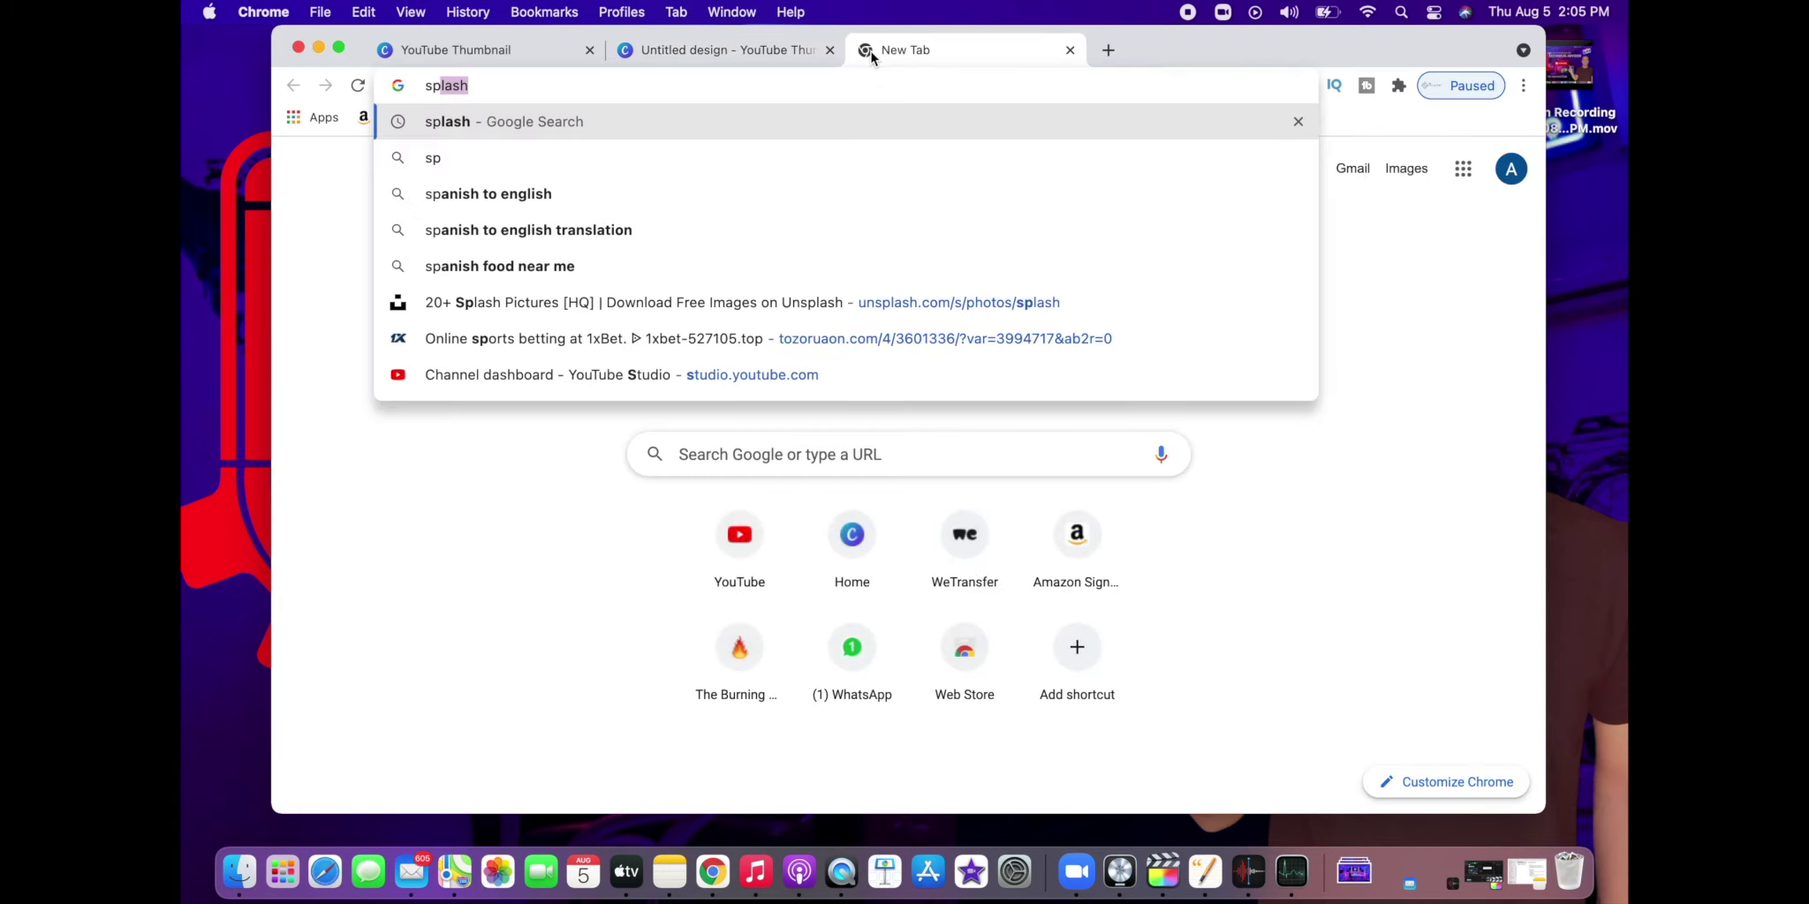
key("BackSpace")
type("lash")
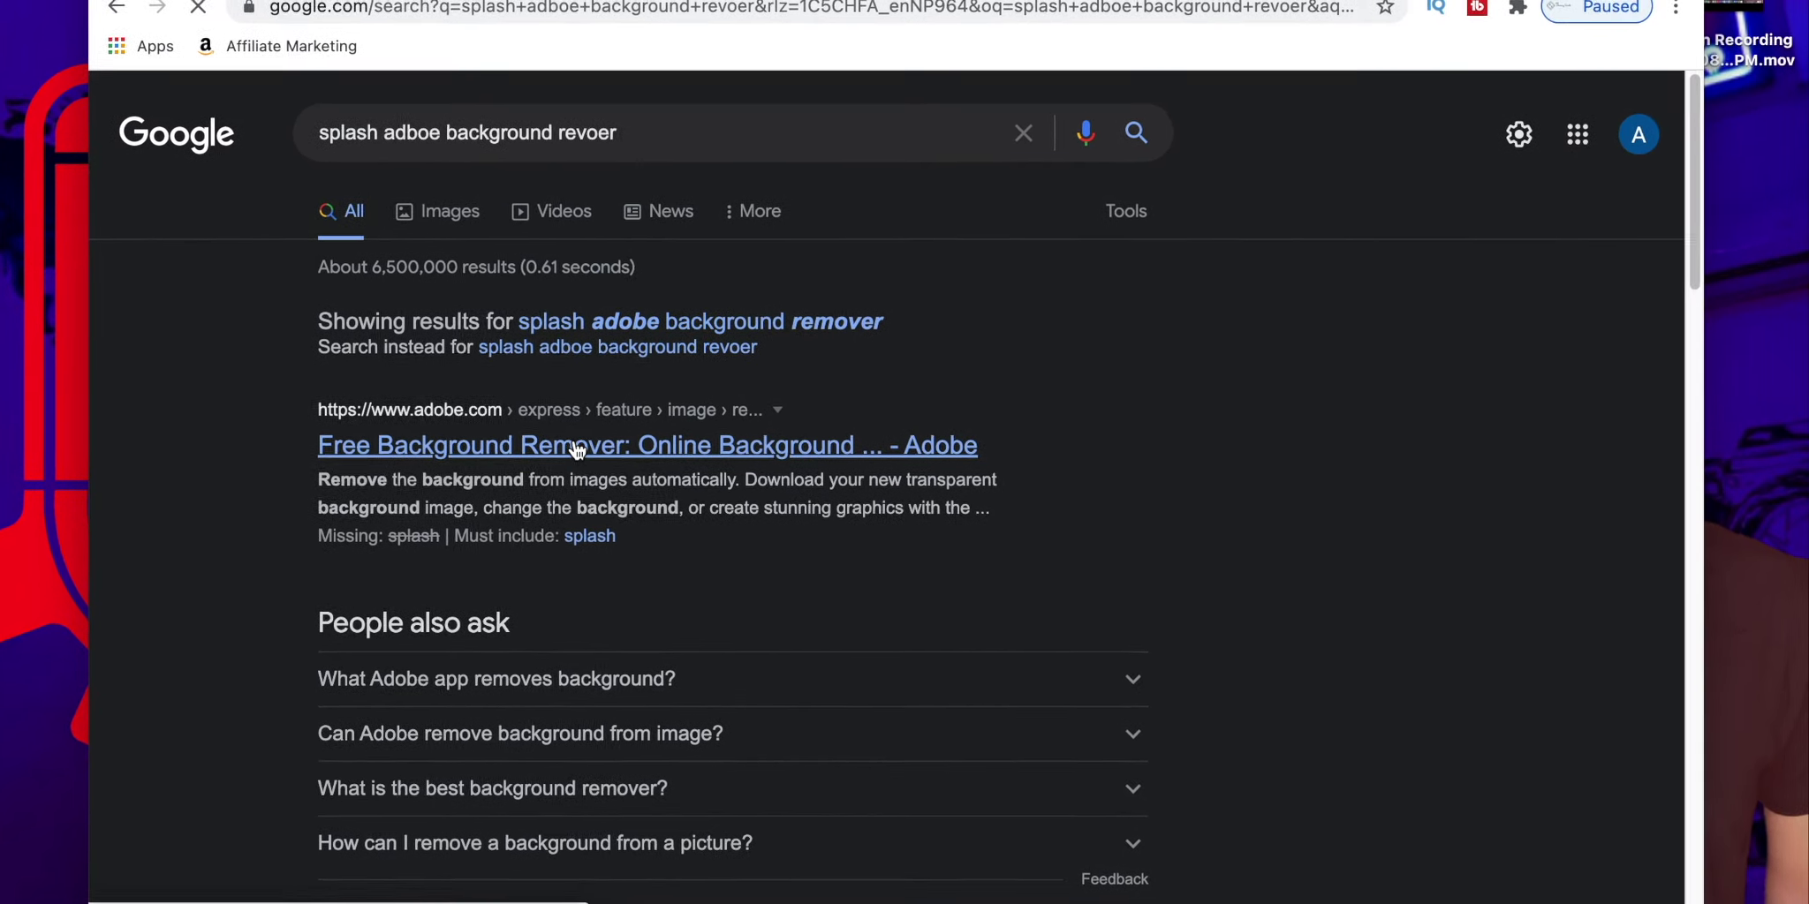
left_click(577, 446)
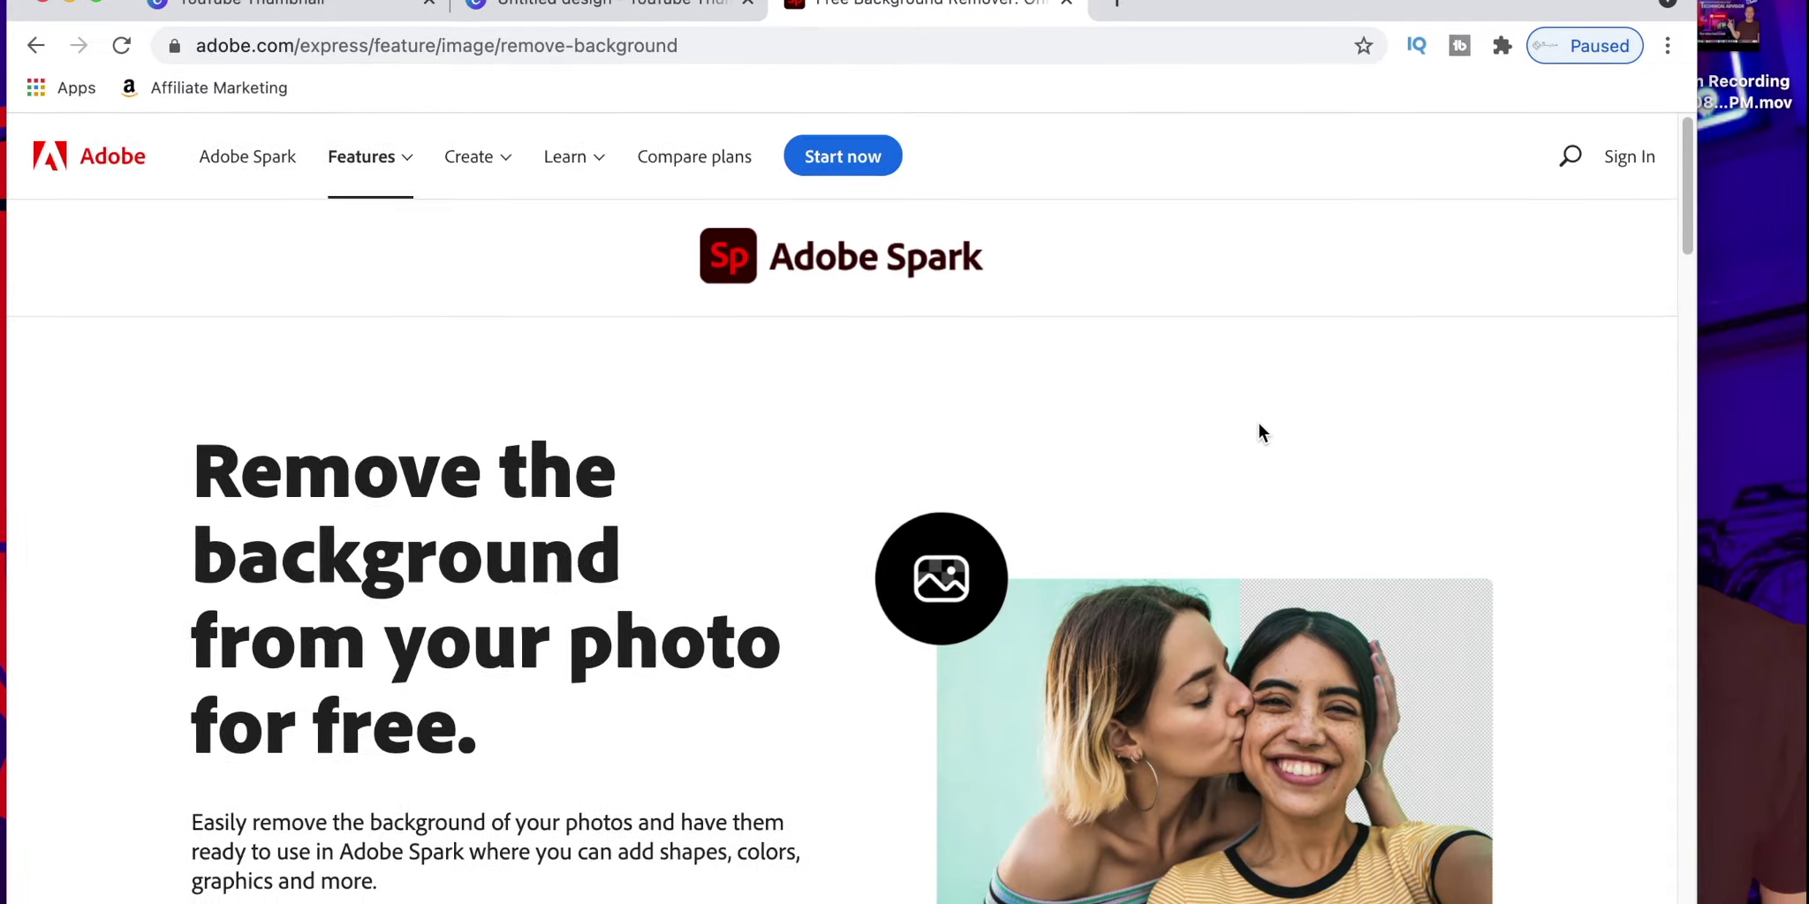
Step: Upload image00001 (1).jpeg from Downloads to Adobe's background remover to cut out the man in the striped shirt
left_click_drag(1684, 252, 1683, 420)
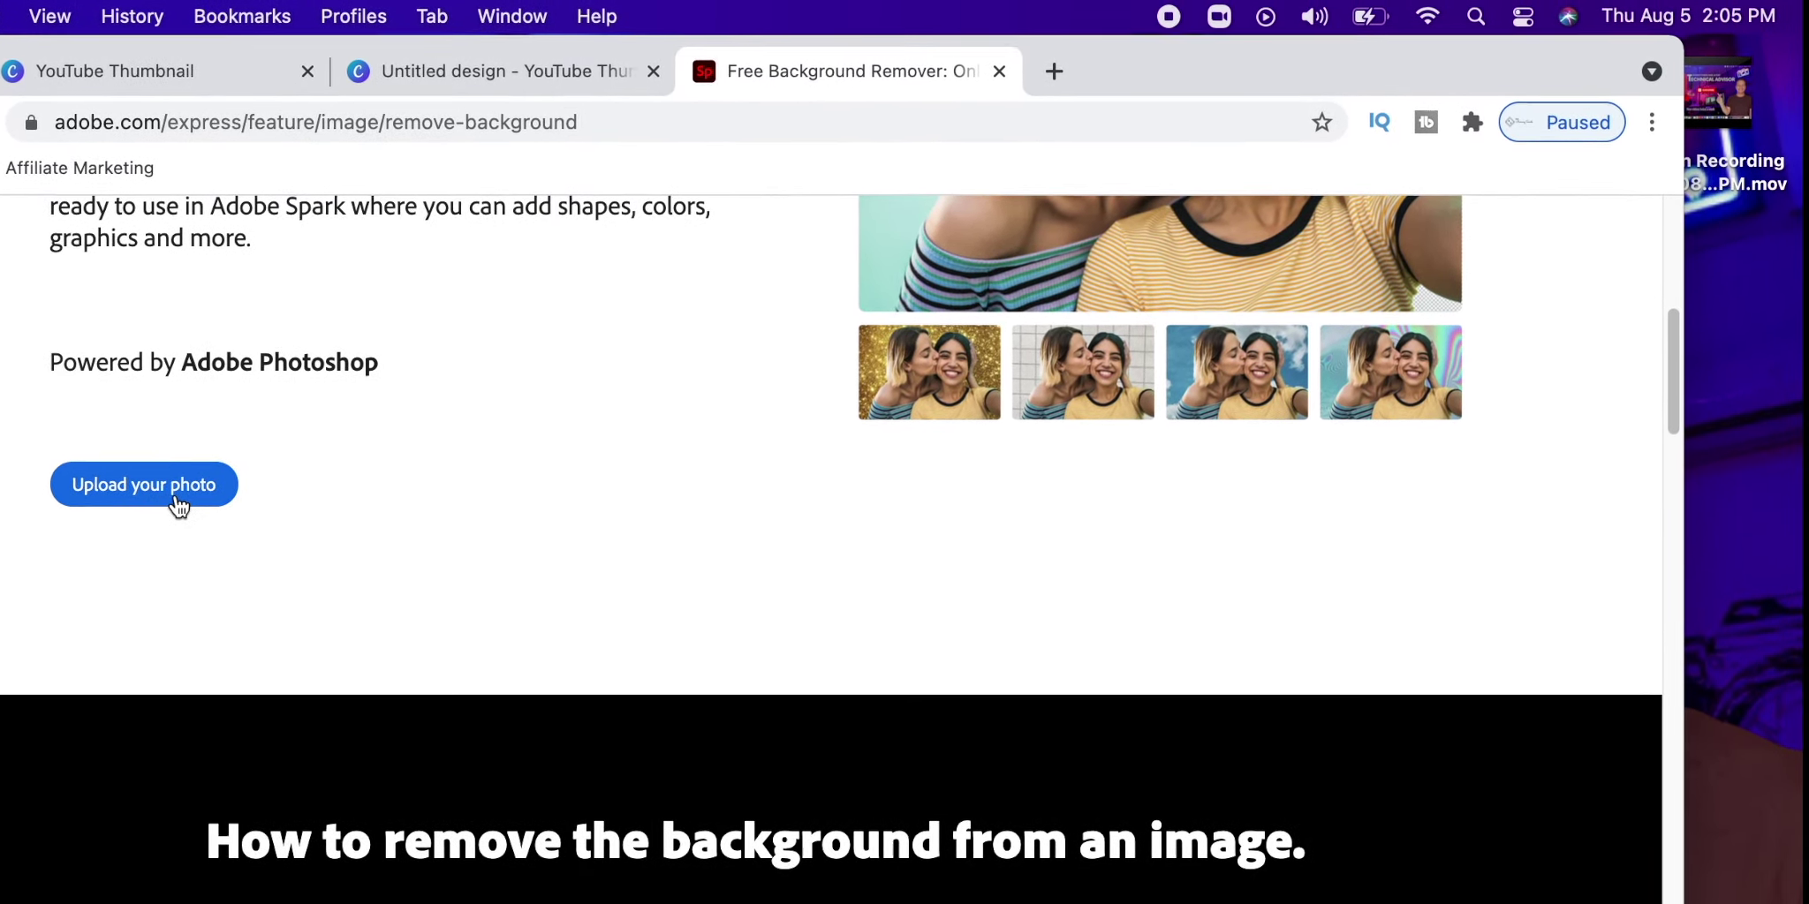
left_click(177, 499)
left_click(693, 519)
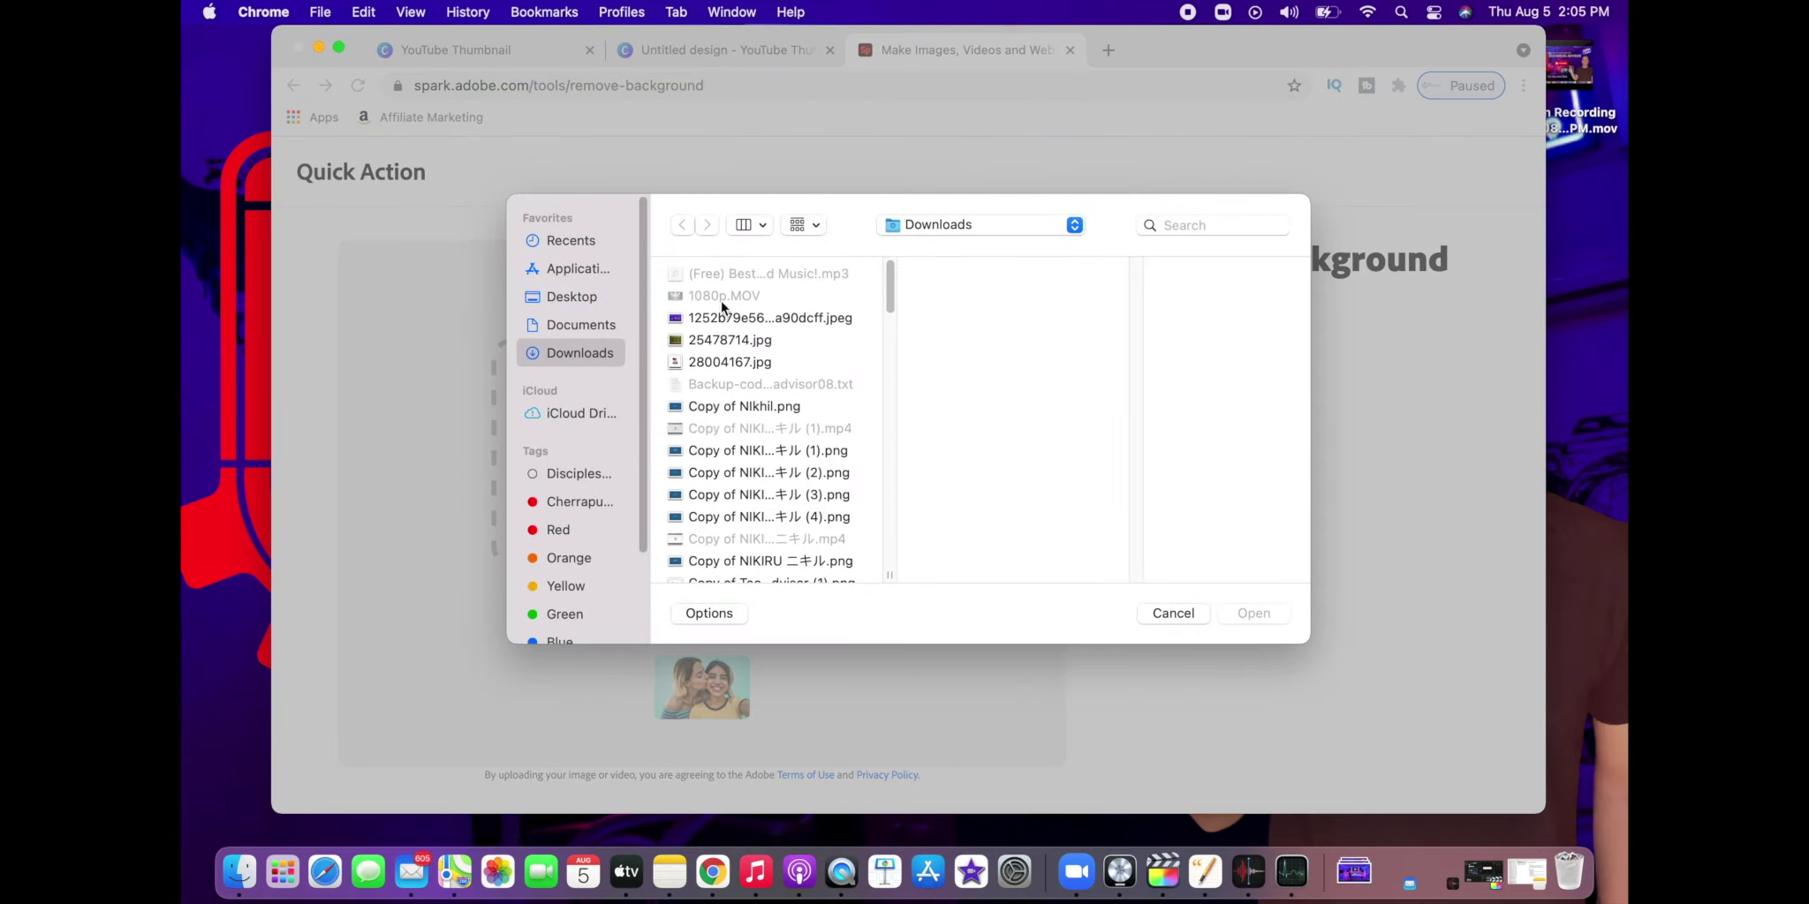
left_click(719, 315)
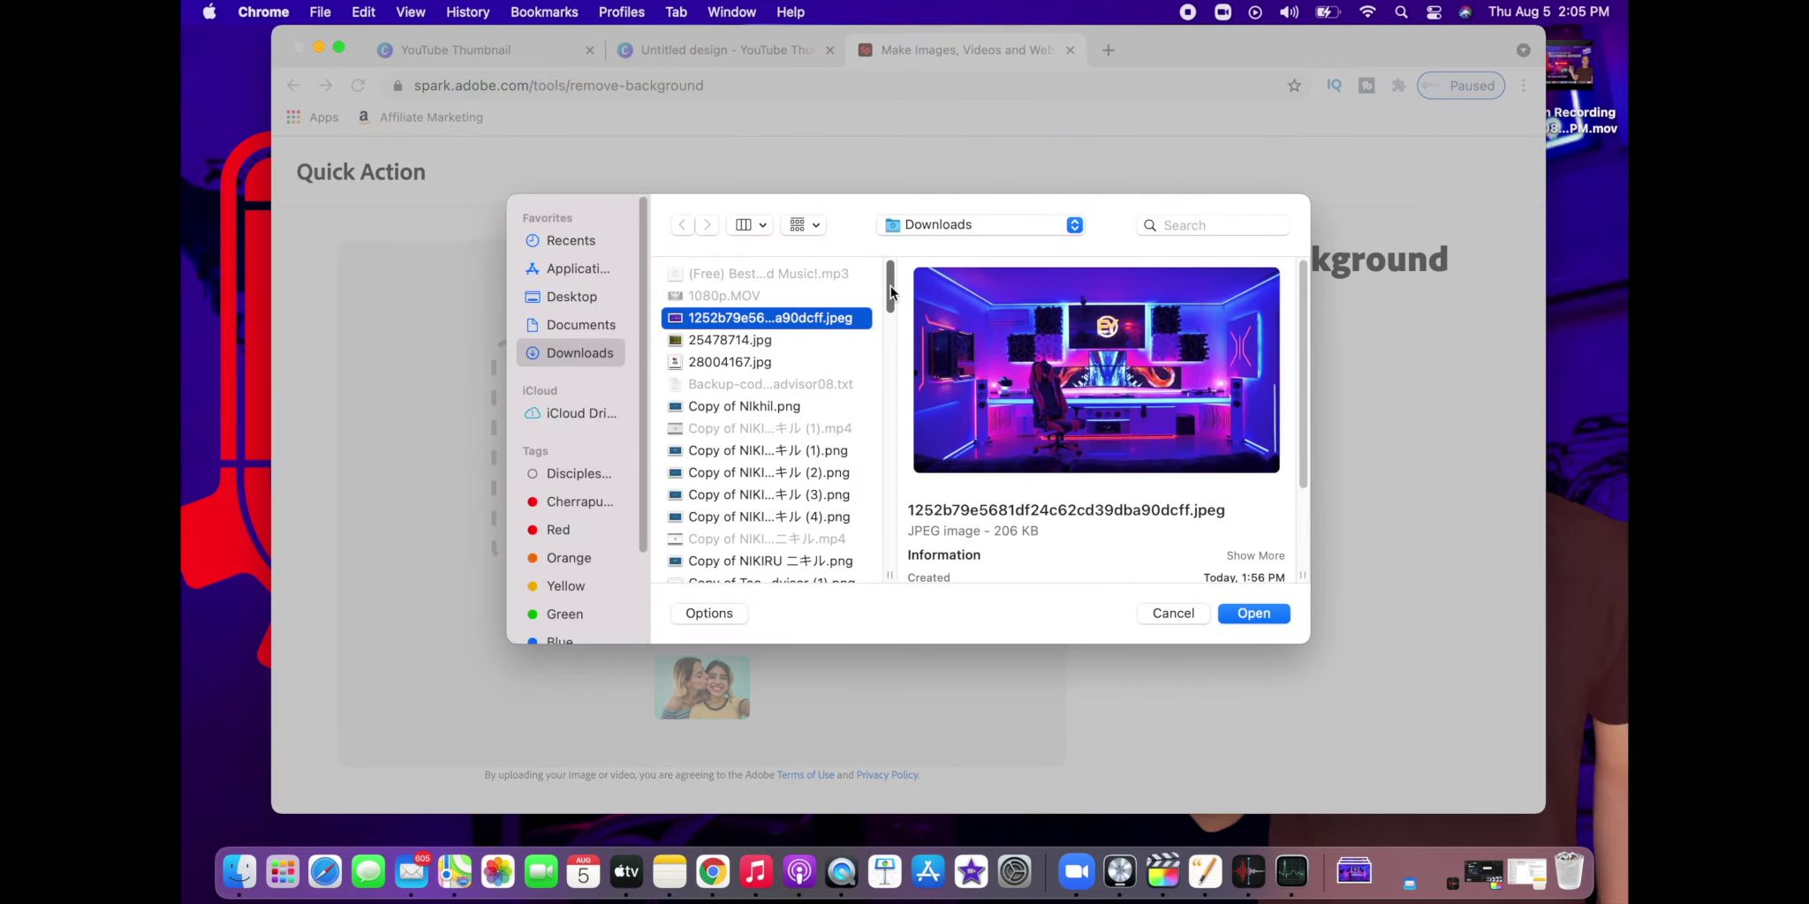
left_click_drag(889, 285, 882, 337)
left_click(777, 548)
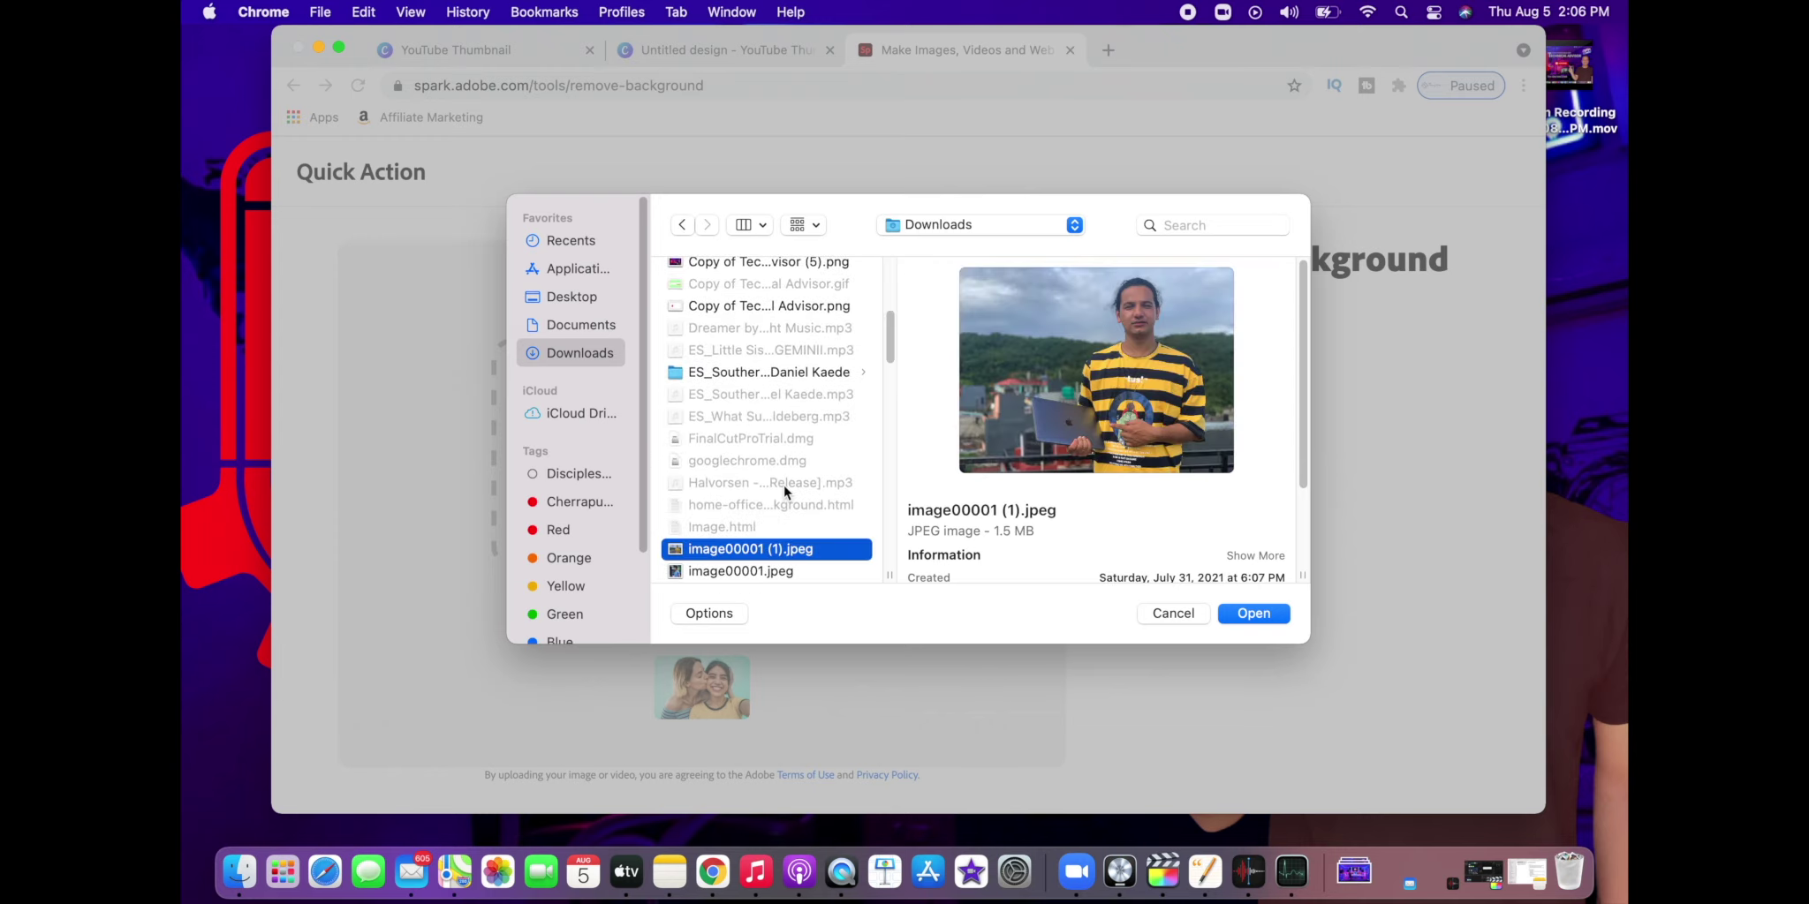
left_click(1252, 614)
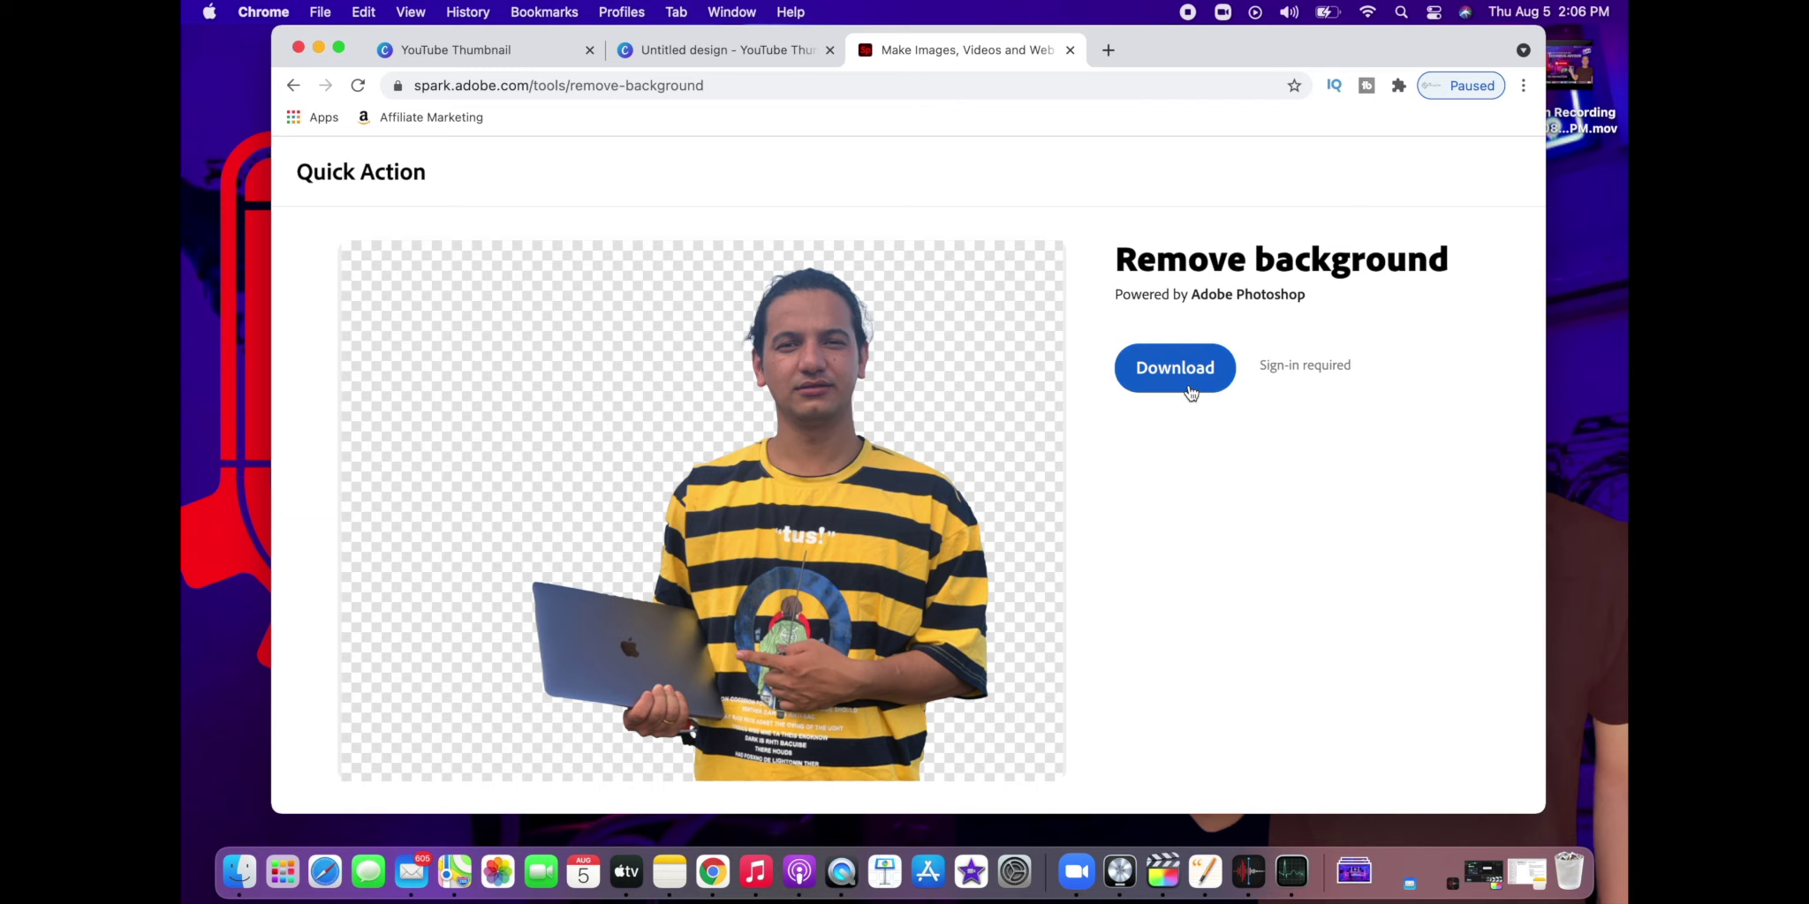
Step: Return to the Canva thumbnail design and leave the background remover, keeping the portrait's cutout
key("super+alt+Left")
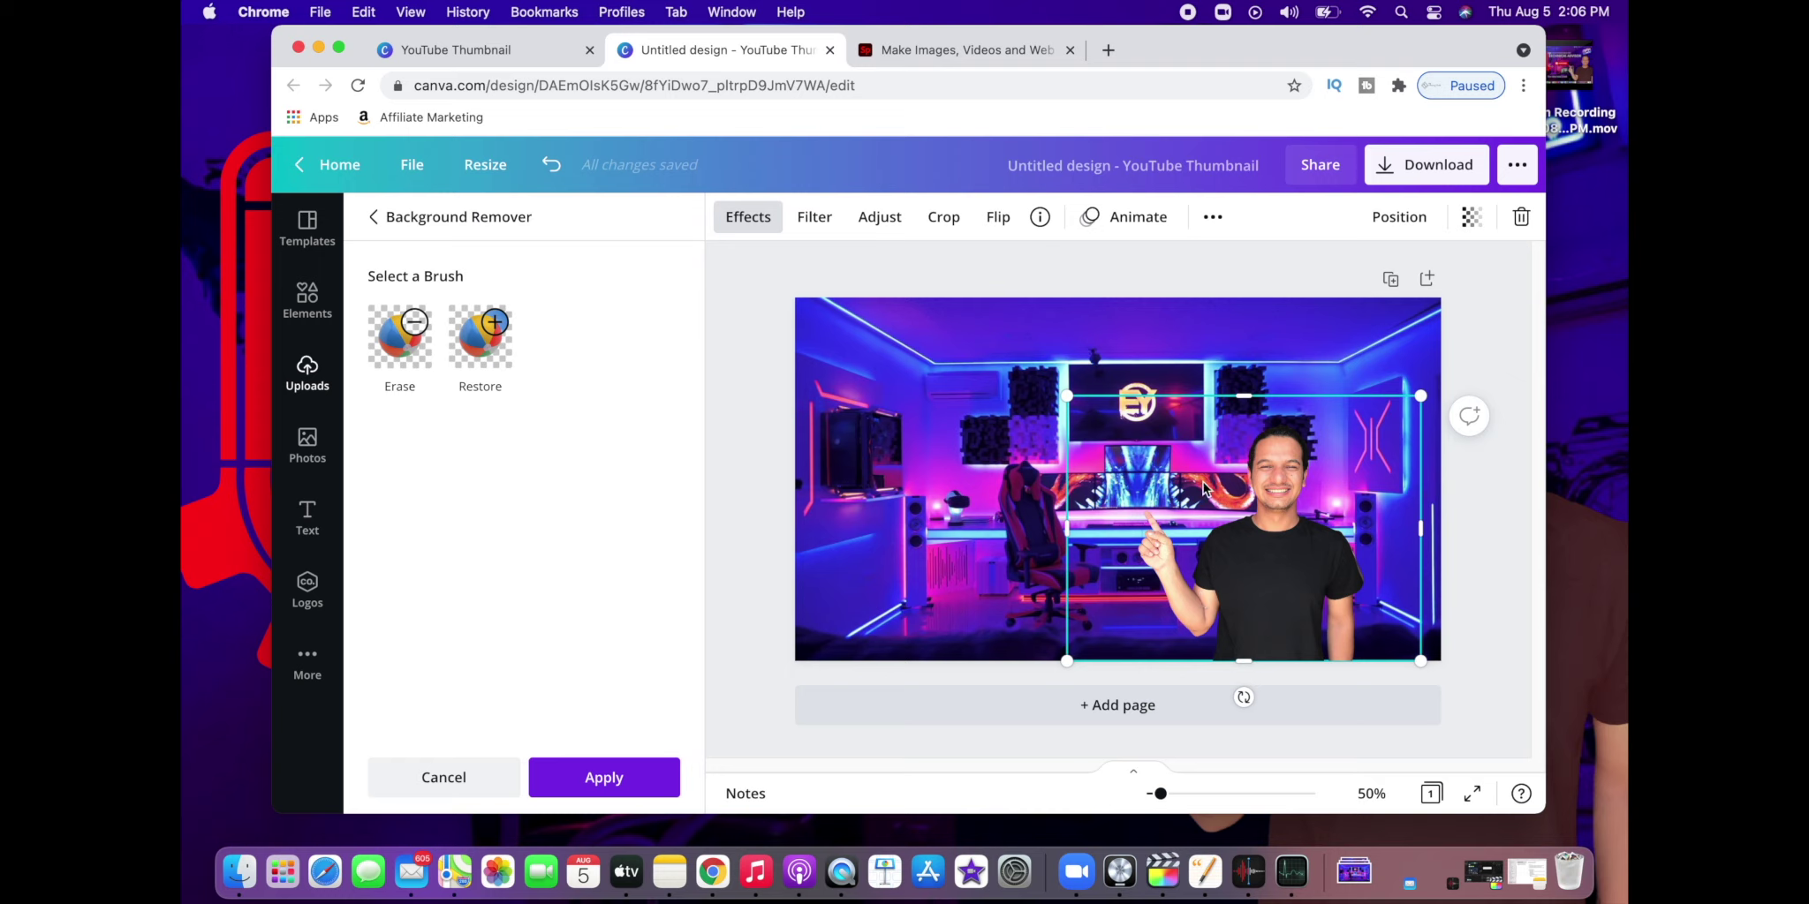
left_click(980, 55)
left_click(375, 217)
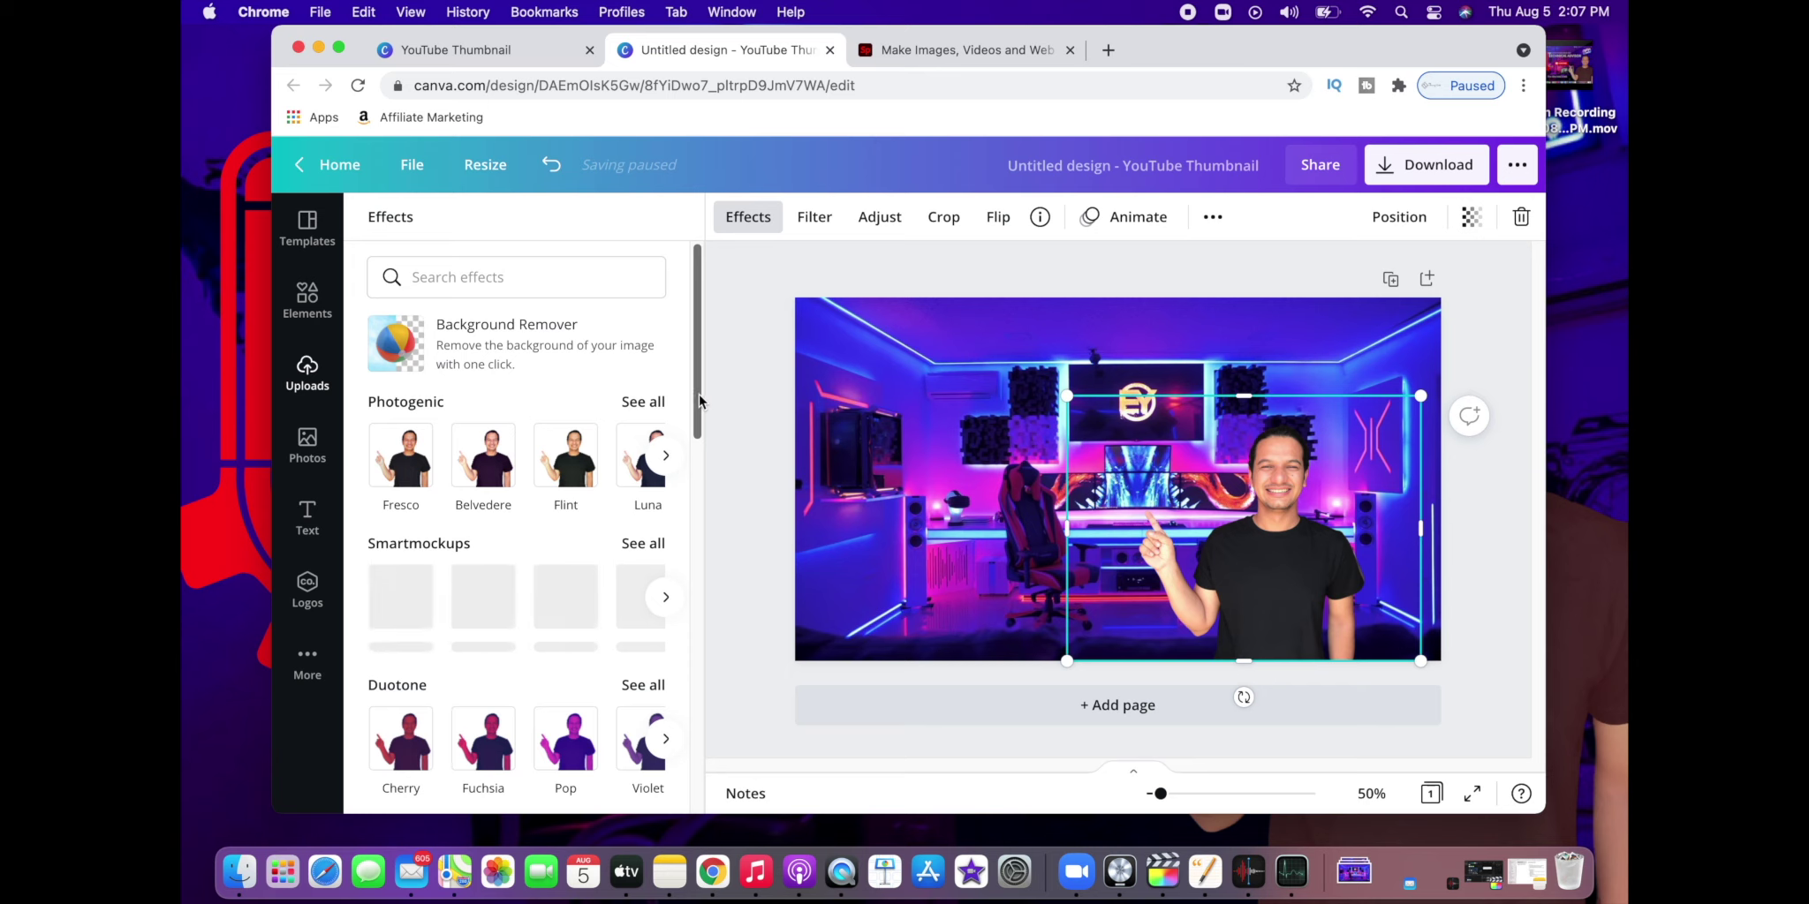
Step: Apply the Duotone Pop effect to the portrait and set its intensity to 0.45
left_click_drag(697, 394, 696, 511)
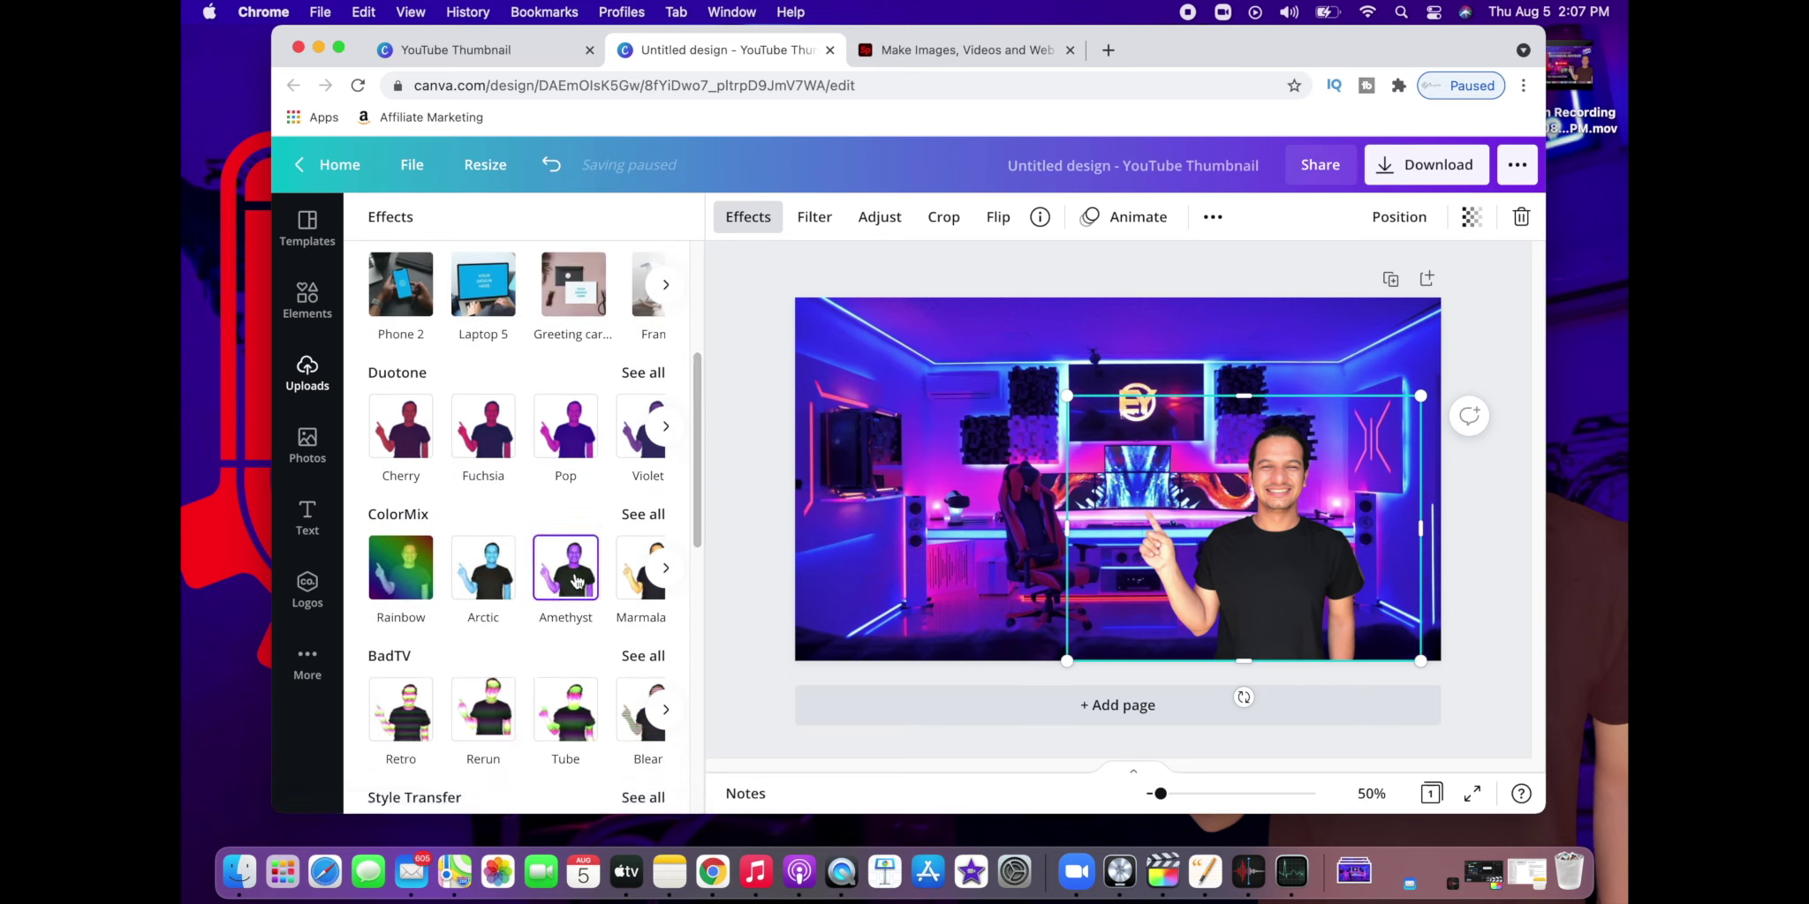
left_click(570, 429)
left_click(572, 434)
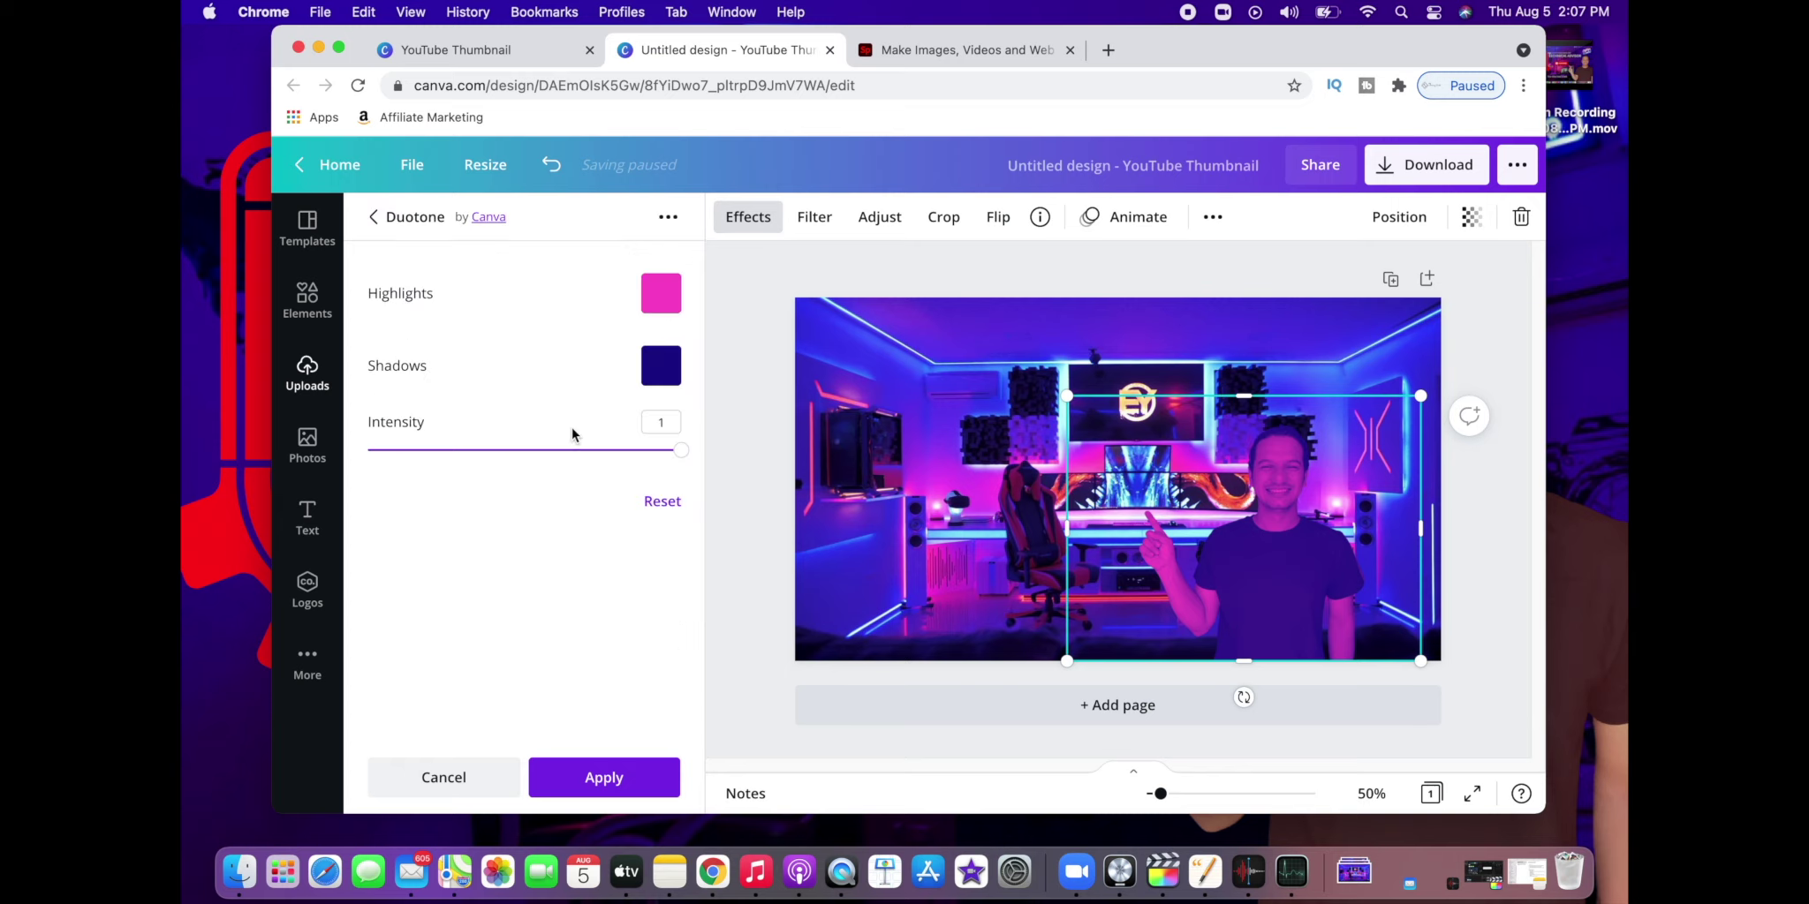
left_click(655, 382)
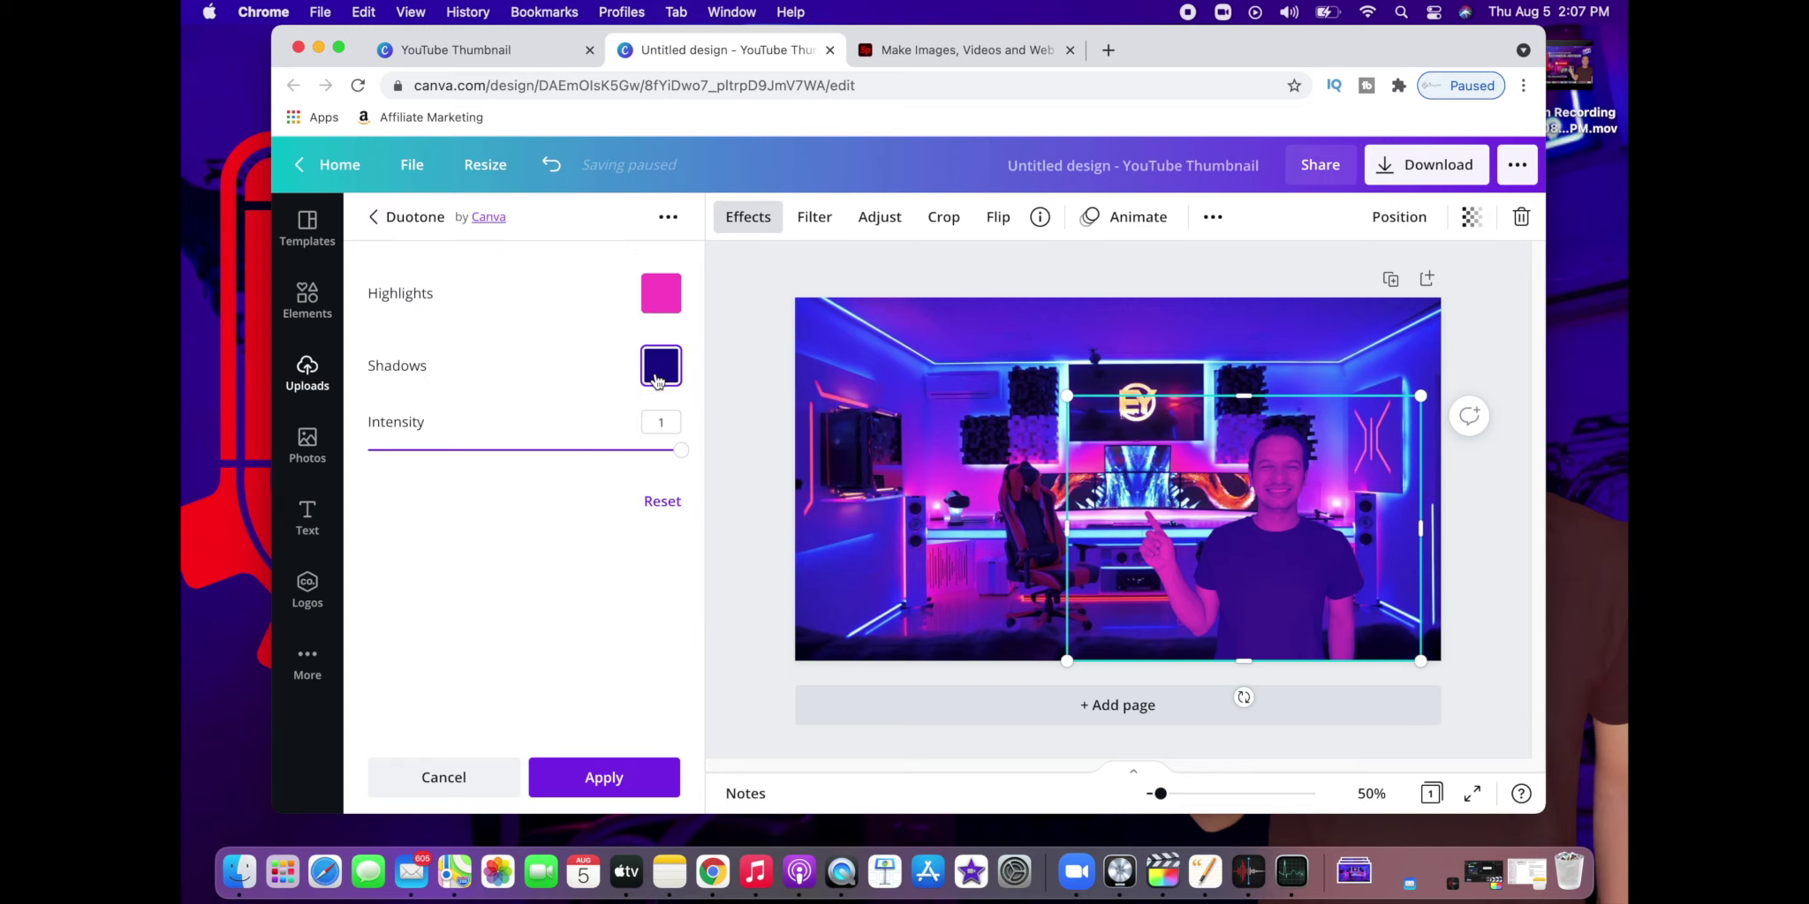
left_click(600, 375)
left_click_drag(667, 452, 513, 526)
Step: Enlarge the portrait so the man fills the page's height on its right side, and return to the effects list
left_click_drag(1114, 399, 890, 336)
key("super+z")
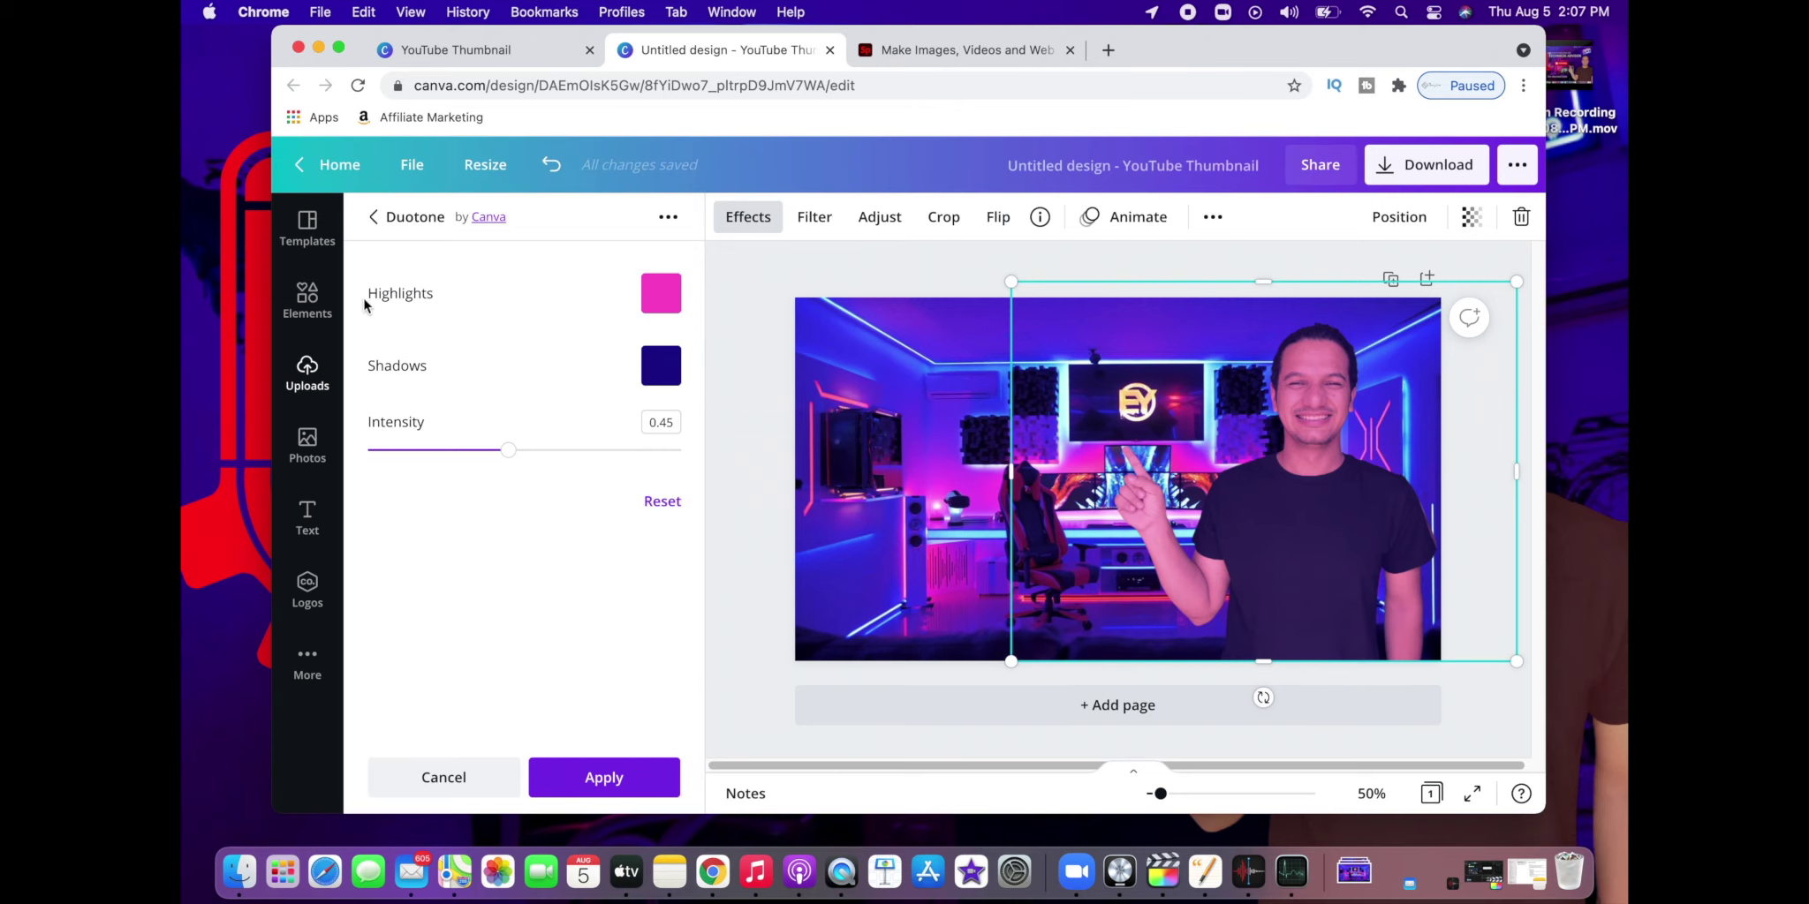
left_click(397, 214)
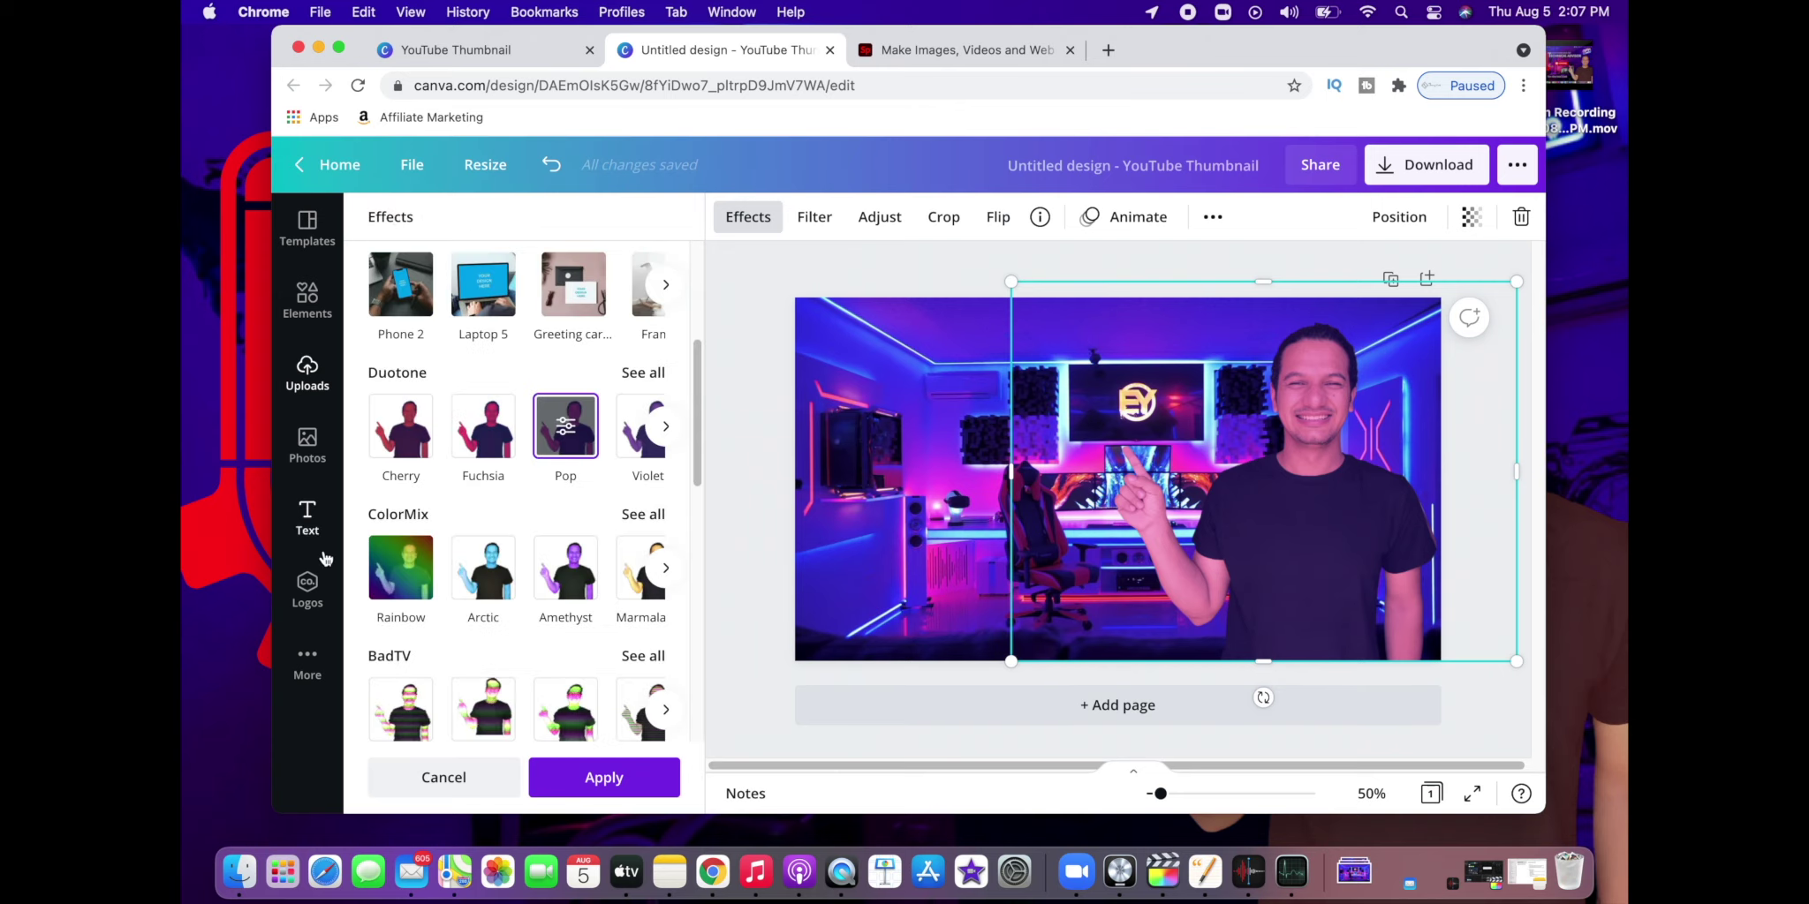
Step: Add a heading reading HOW TO MAKE in the page's upper left corner
left_click(301, 530)
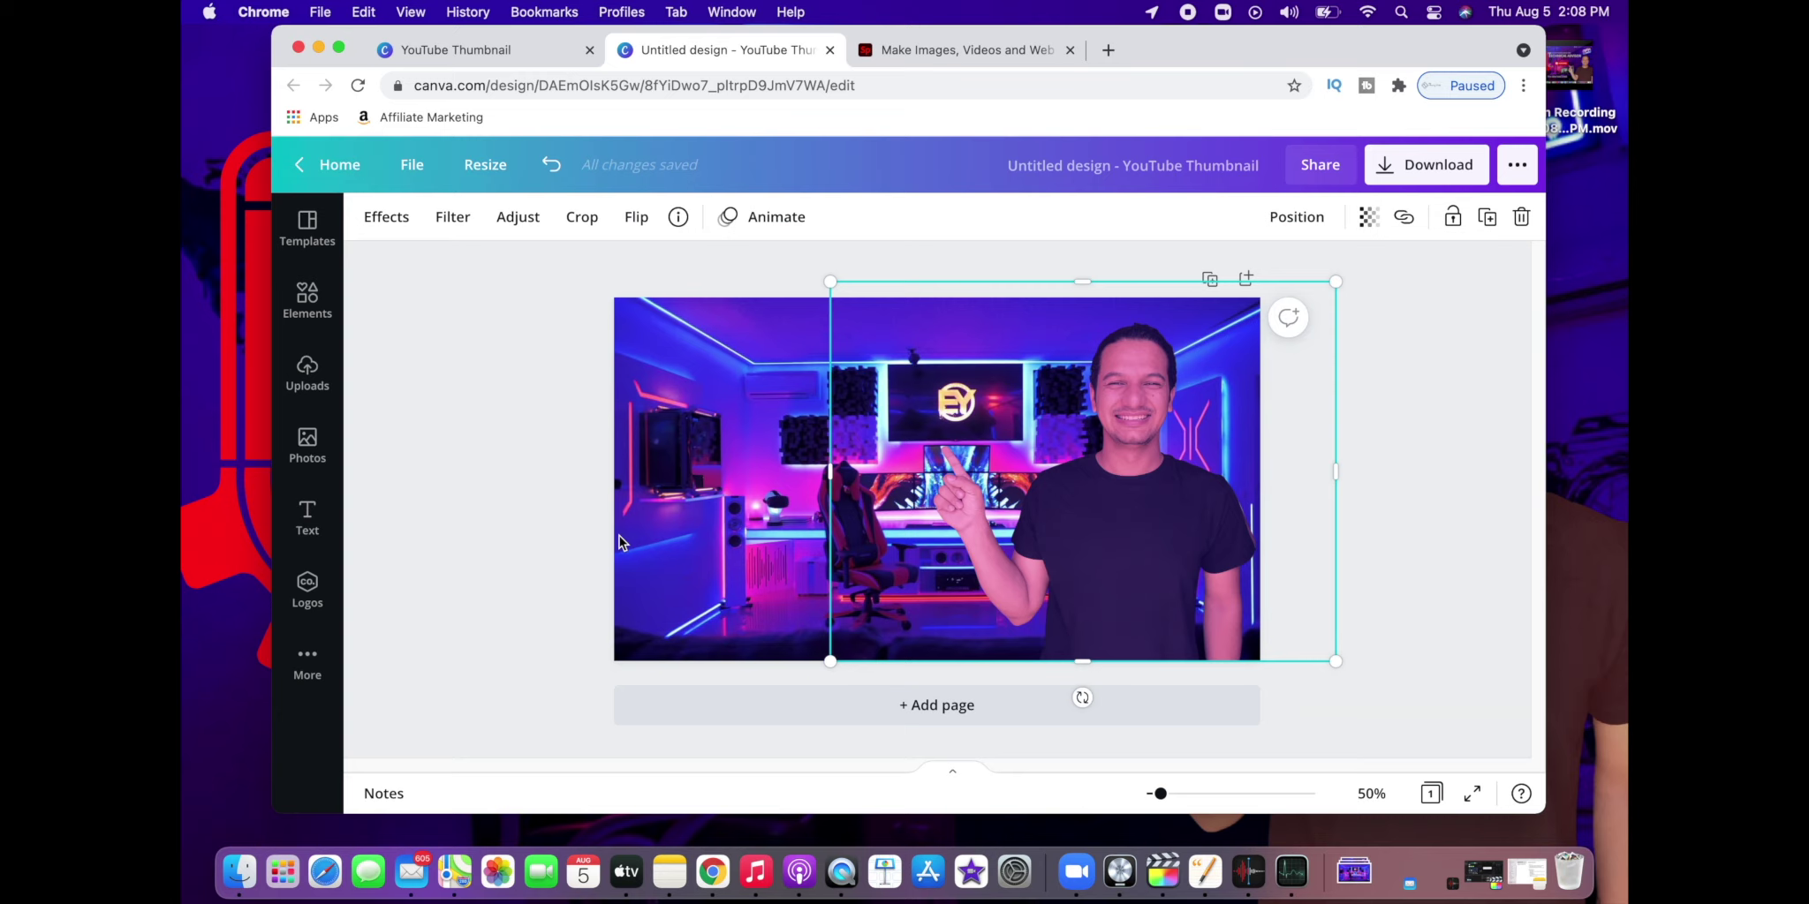
key("t")
key("BackSpace")
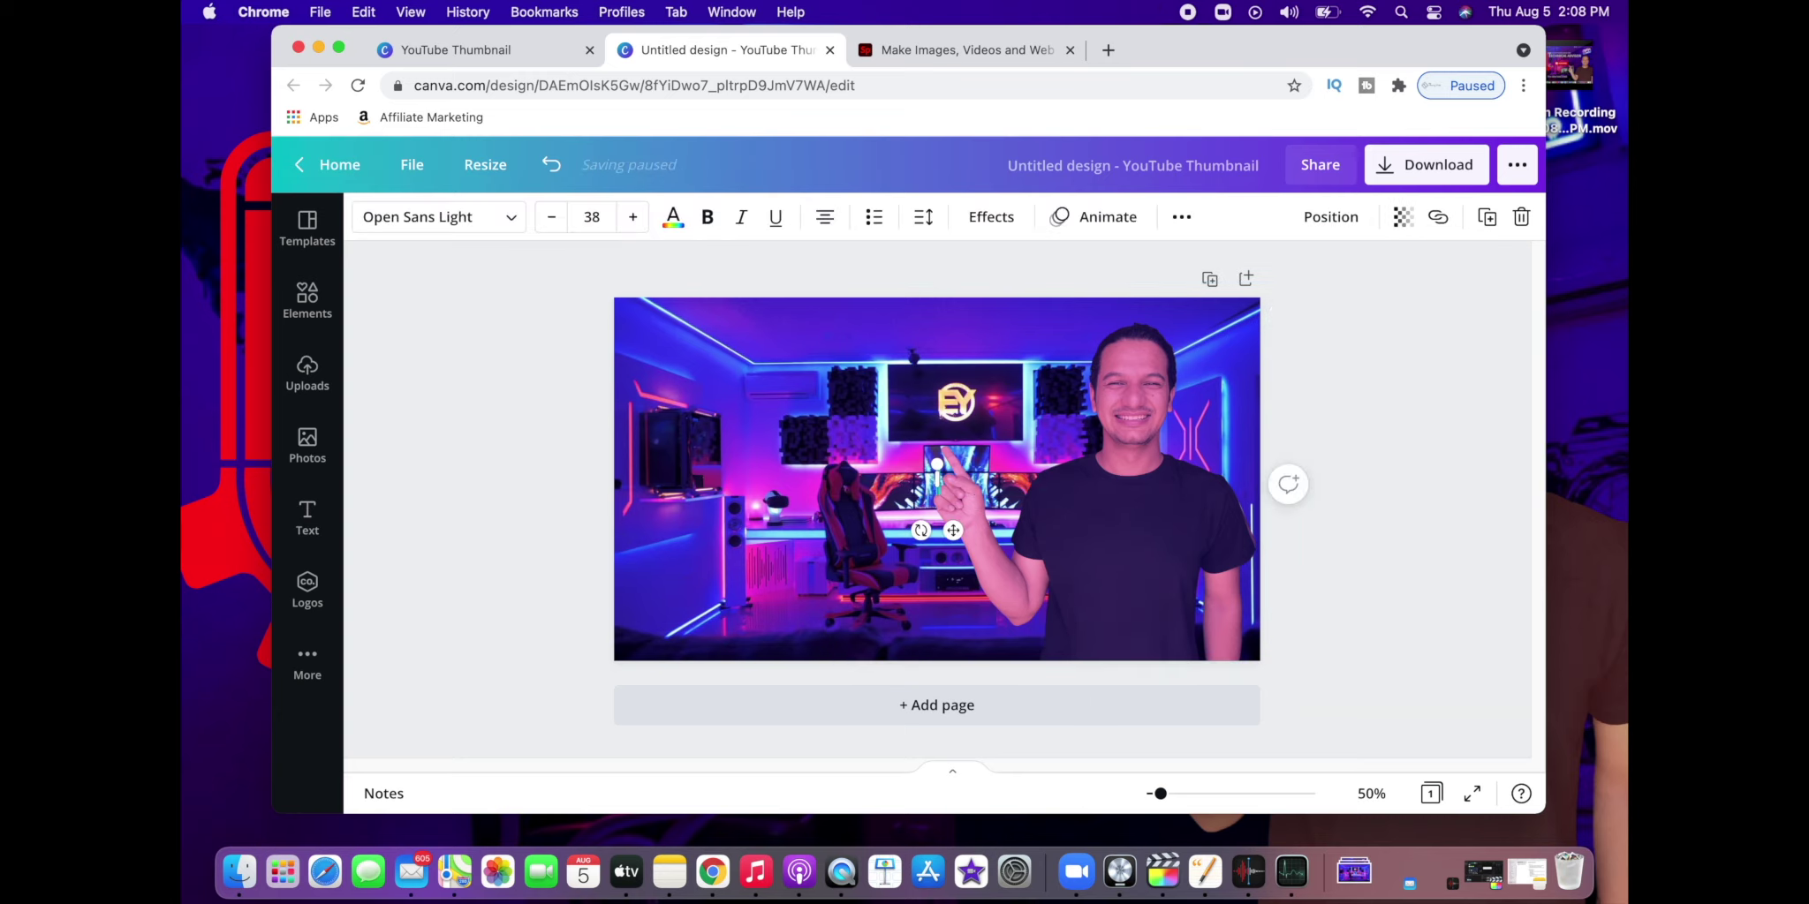
left_click(306, 528)
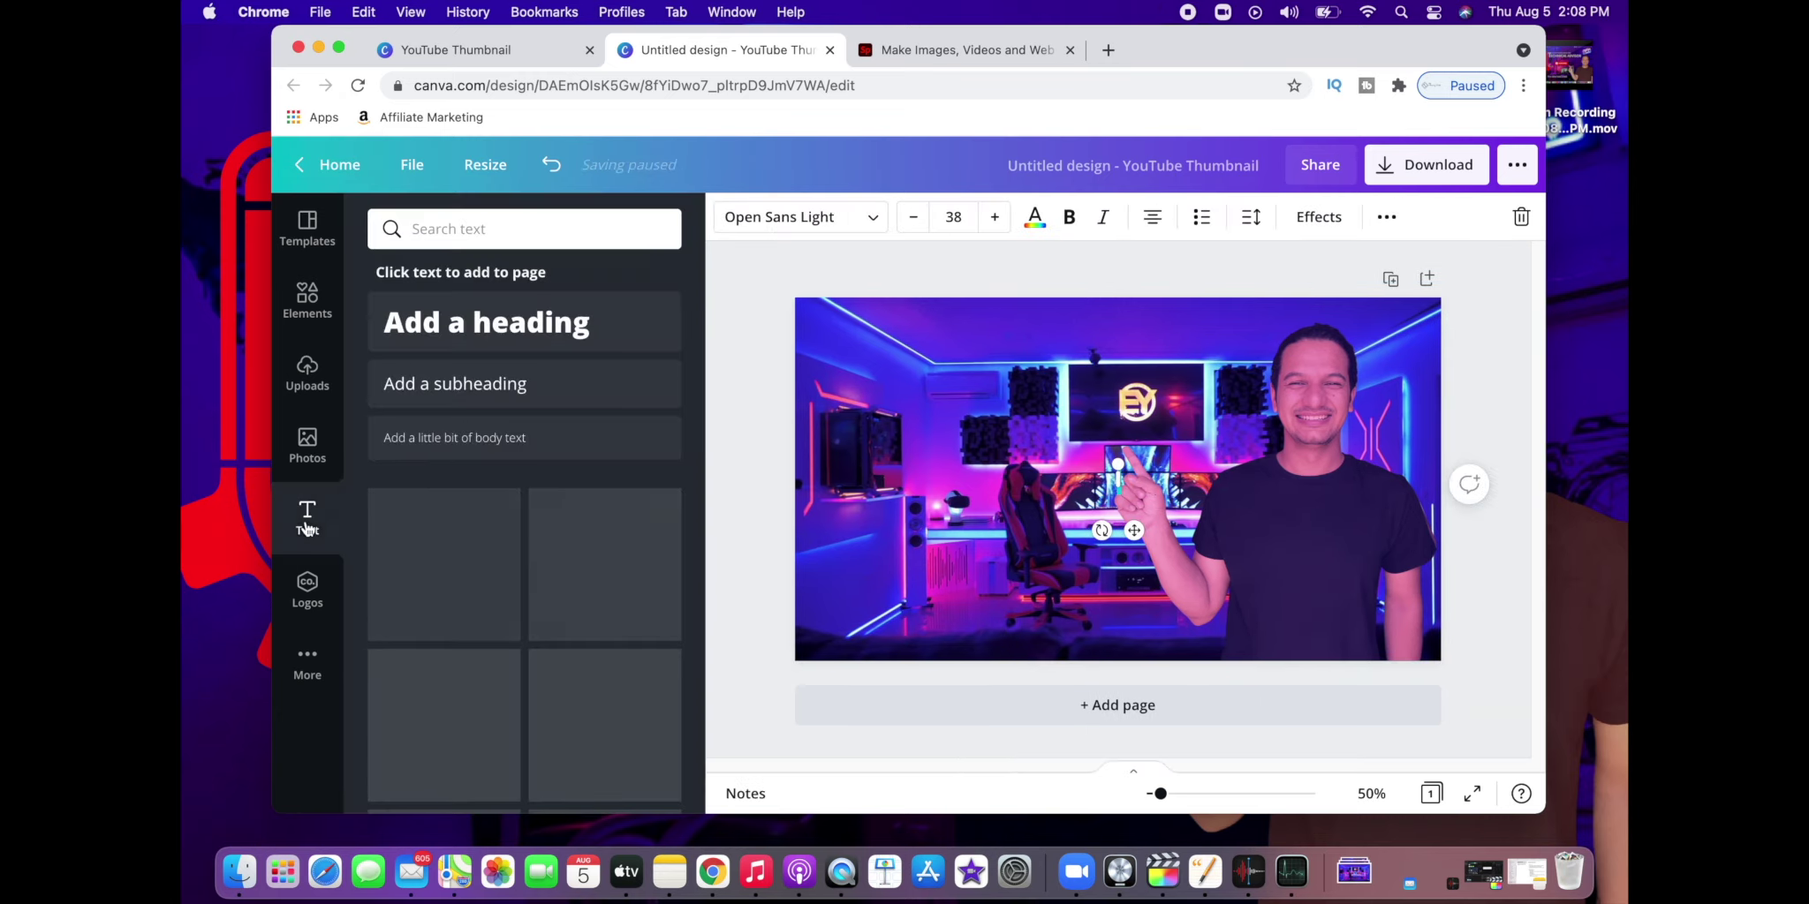
left_click(537, 355)
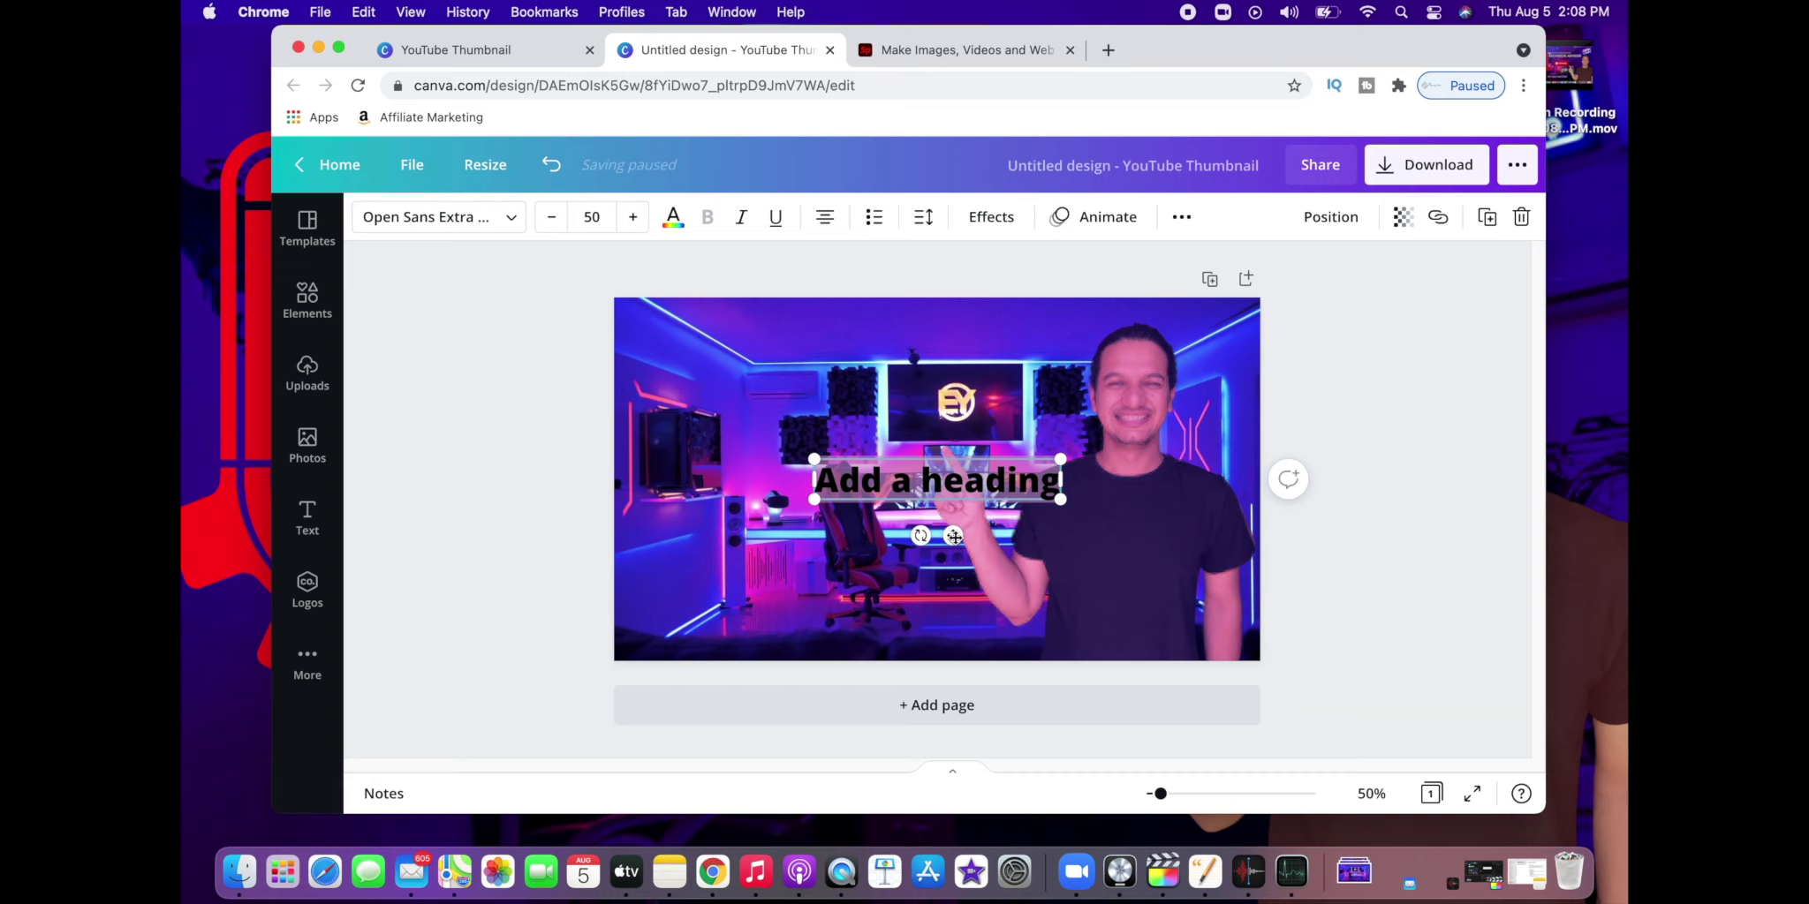
left_click_drag(954, 536, 776, 424)
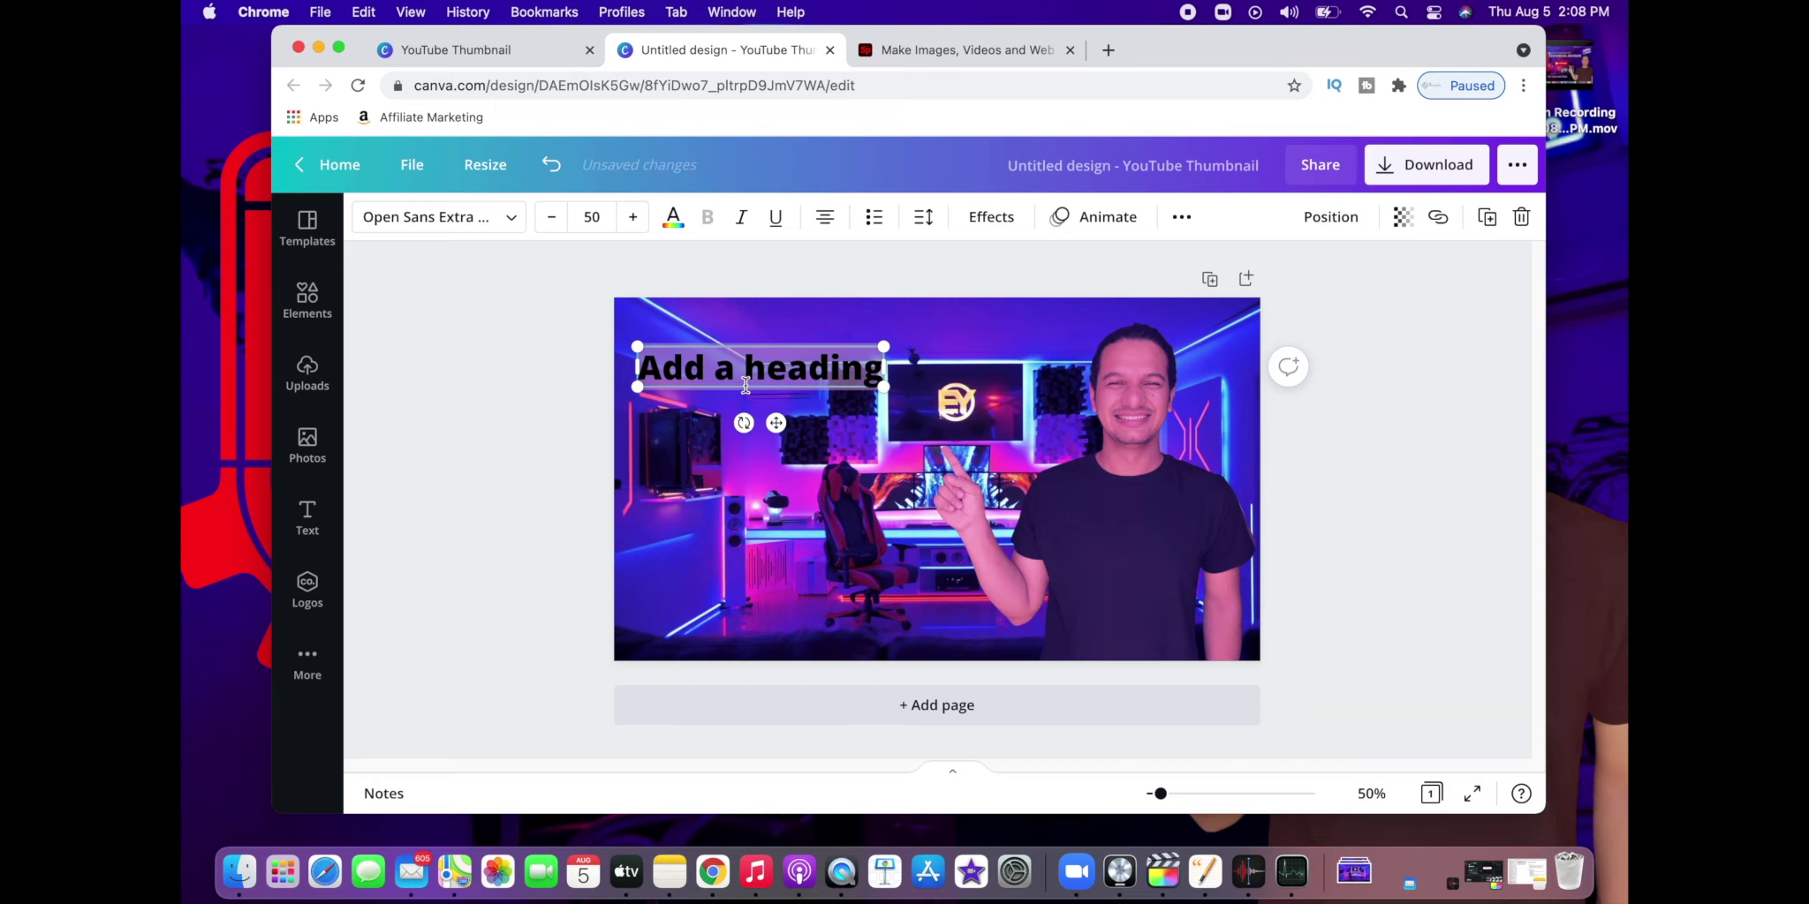
type("HOW T")
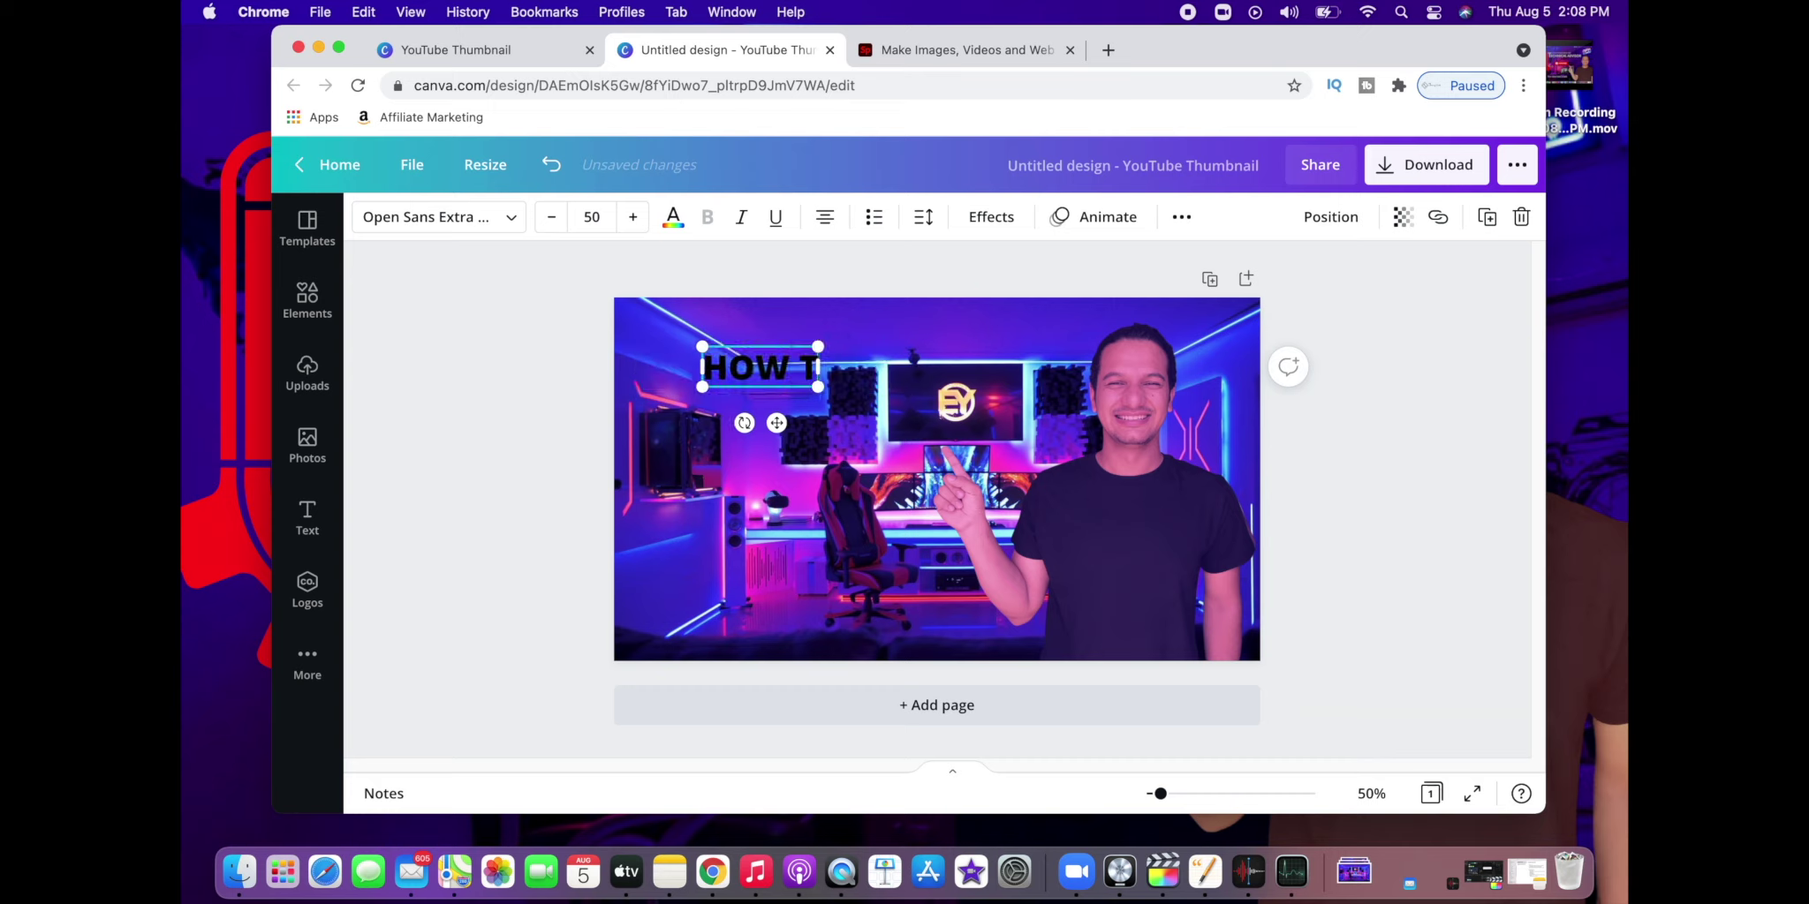
type("O MAKE")
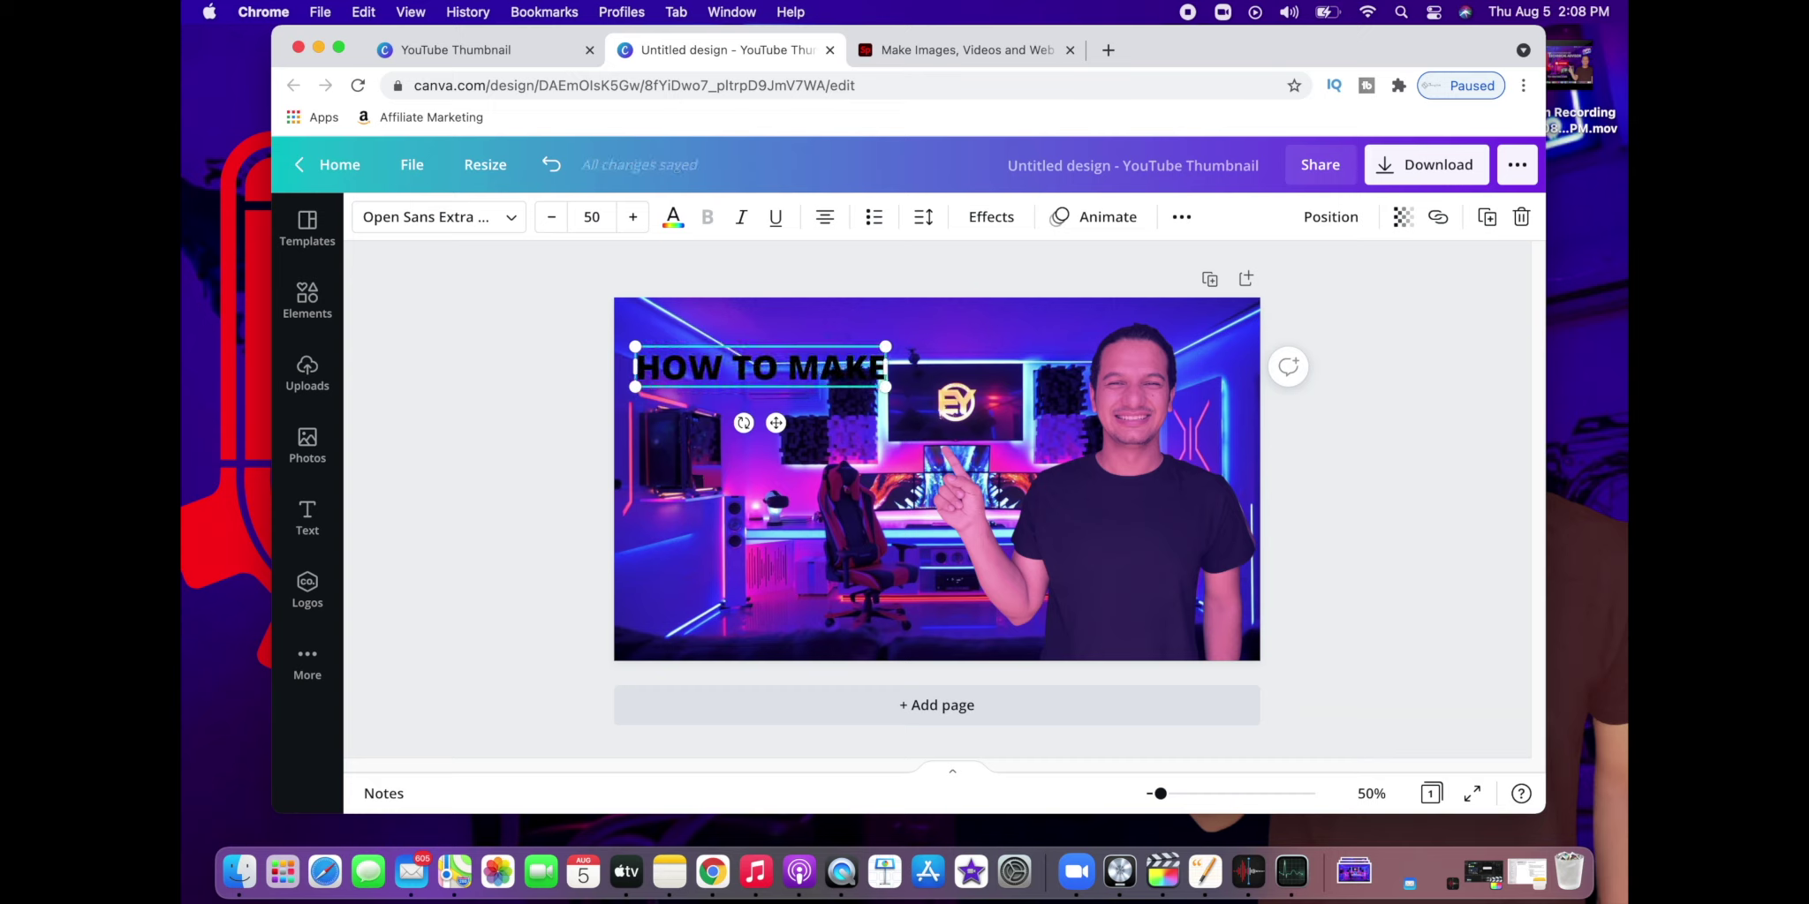
left_click_drag(720, 364, 722, 351)
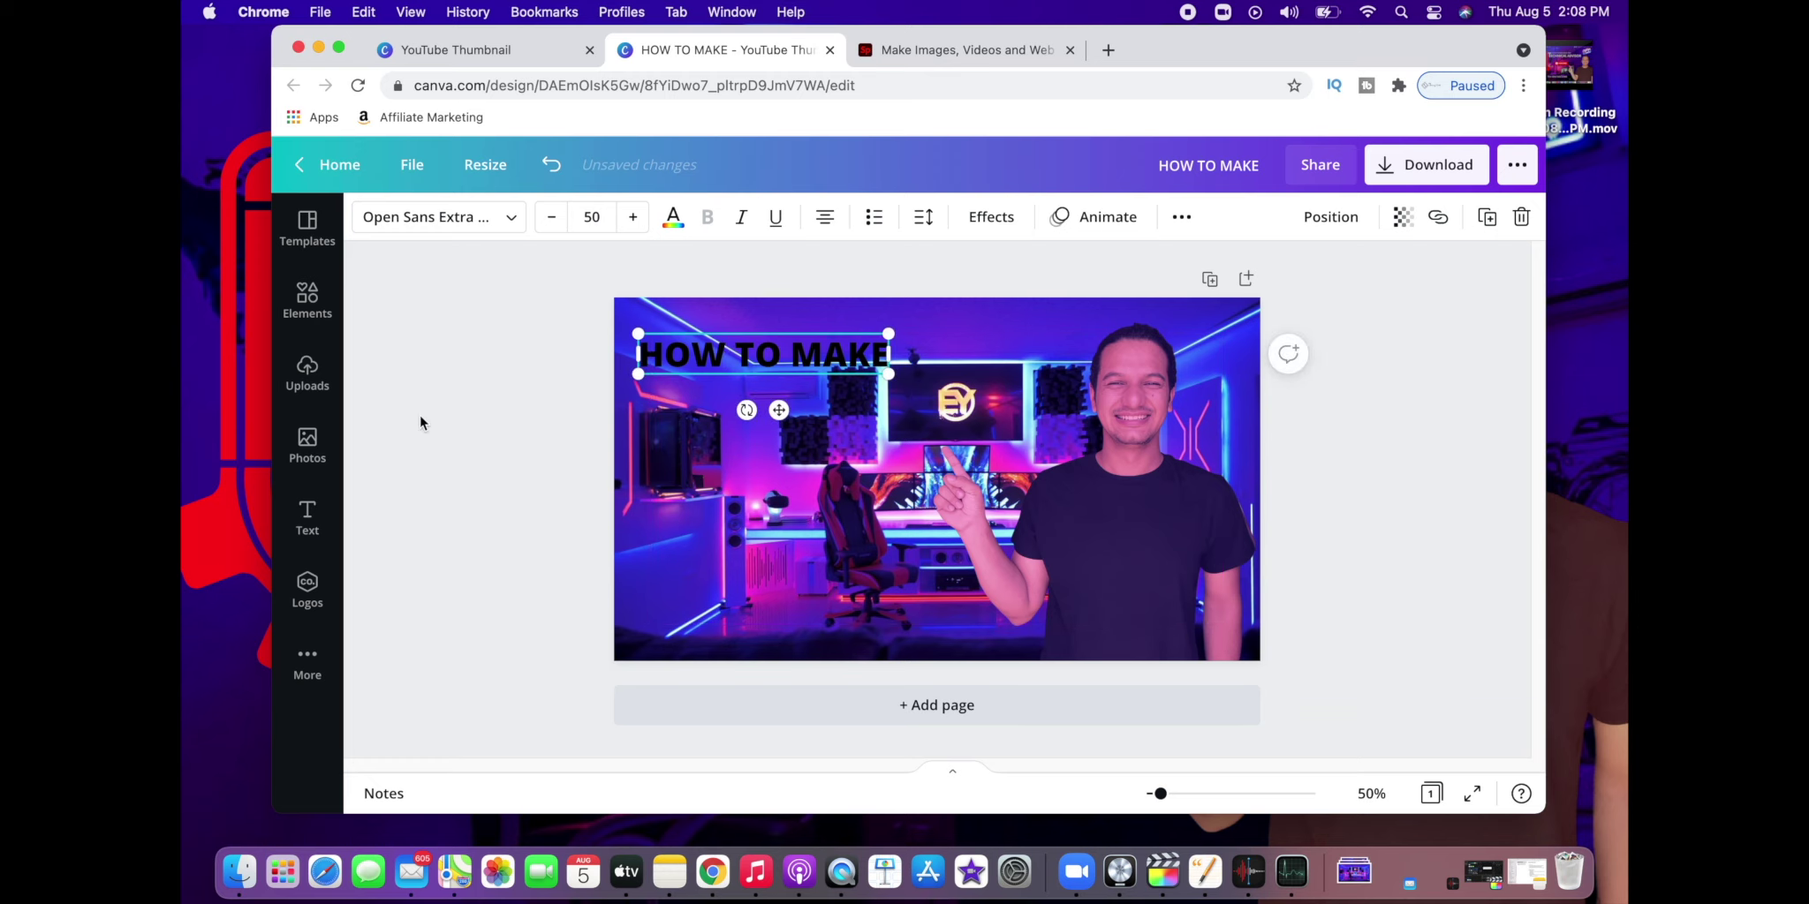
Step: Add a square shape, fit it as a strip behind the HOW TO MAKE heading, and fill it with the photo's light blue
left_click(307, 300)
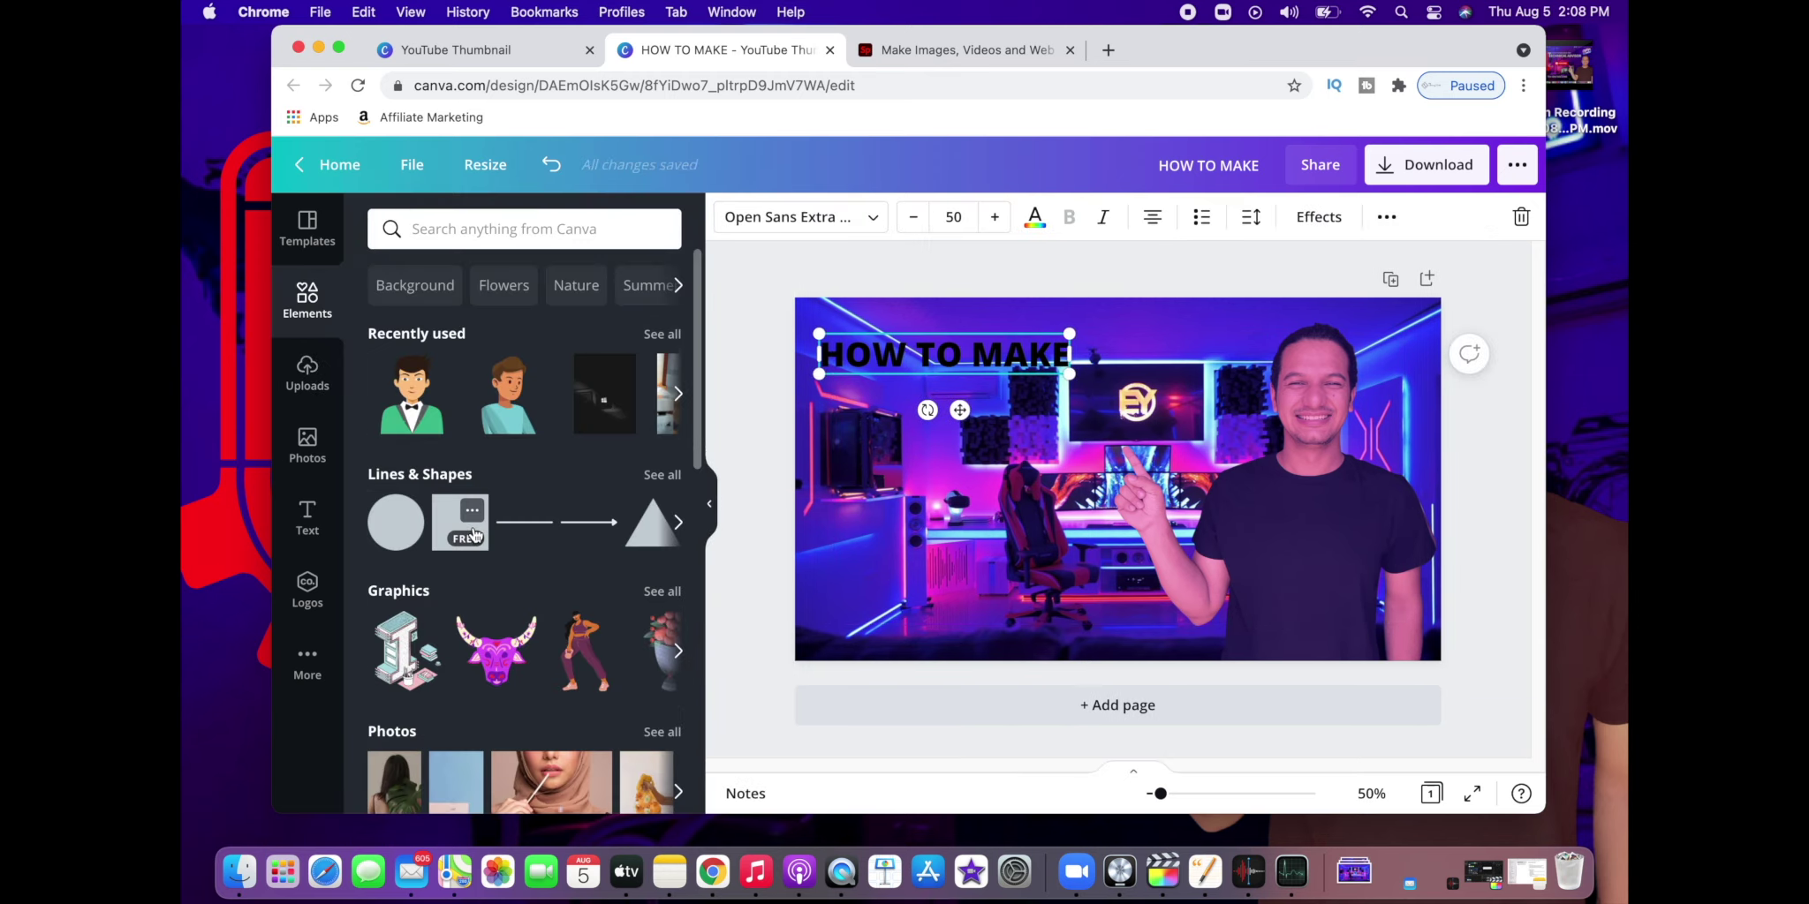
left_click(475, 534)
left_click(711, 503)
left_click_drag(1038, 614, 708, 353)
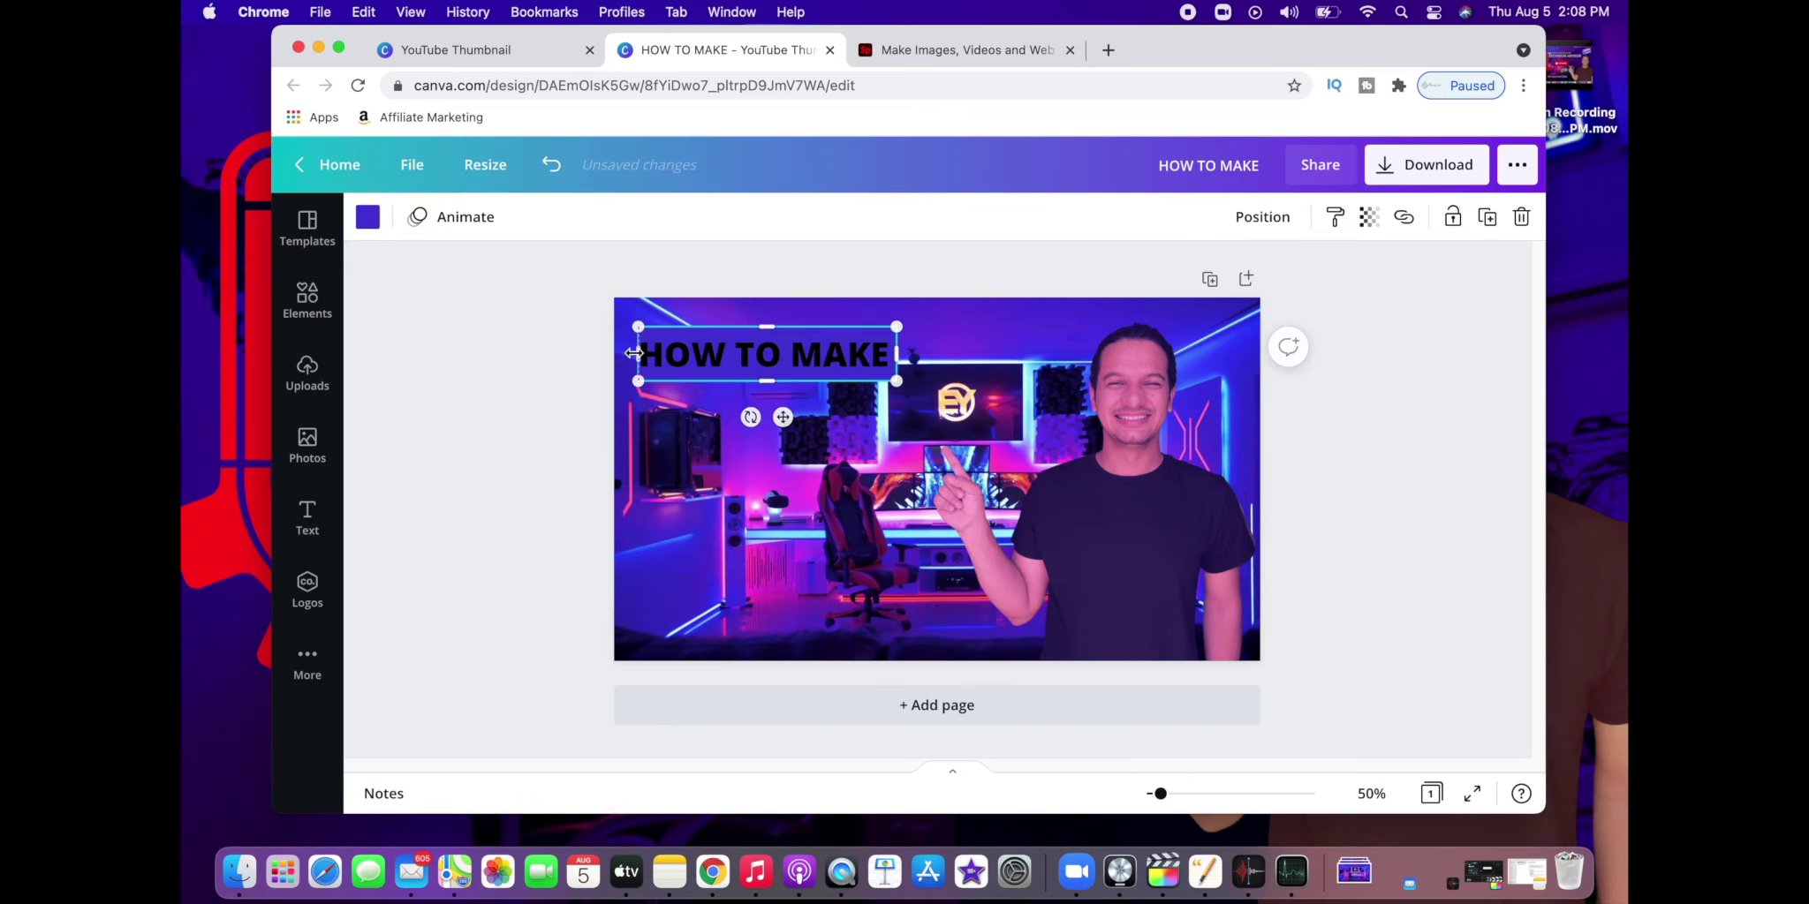
left_click(375, 228)
left_click(604, 544)
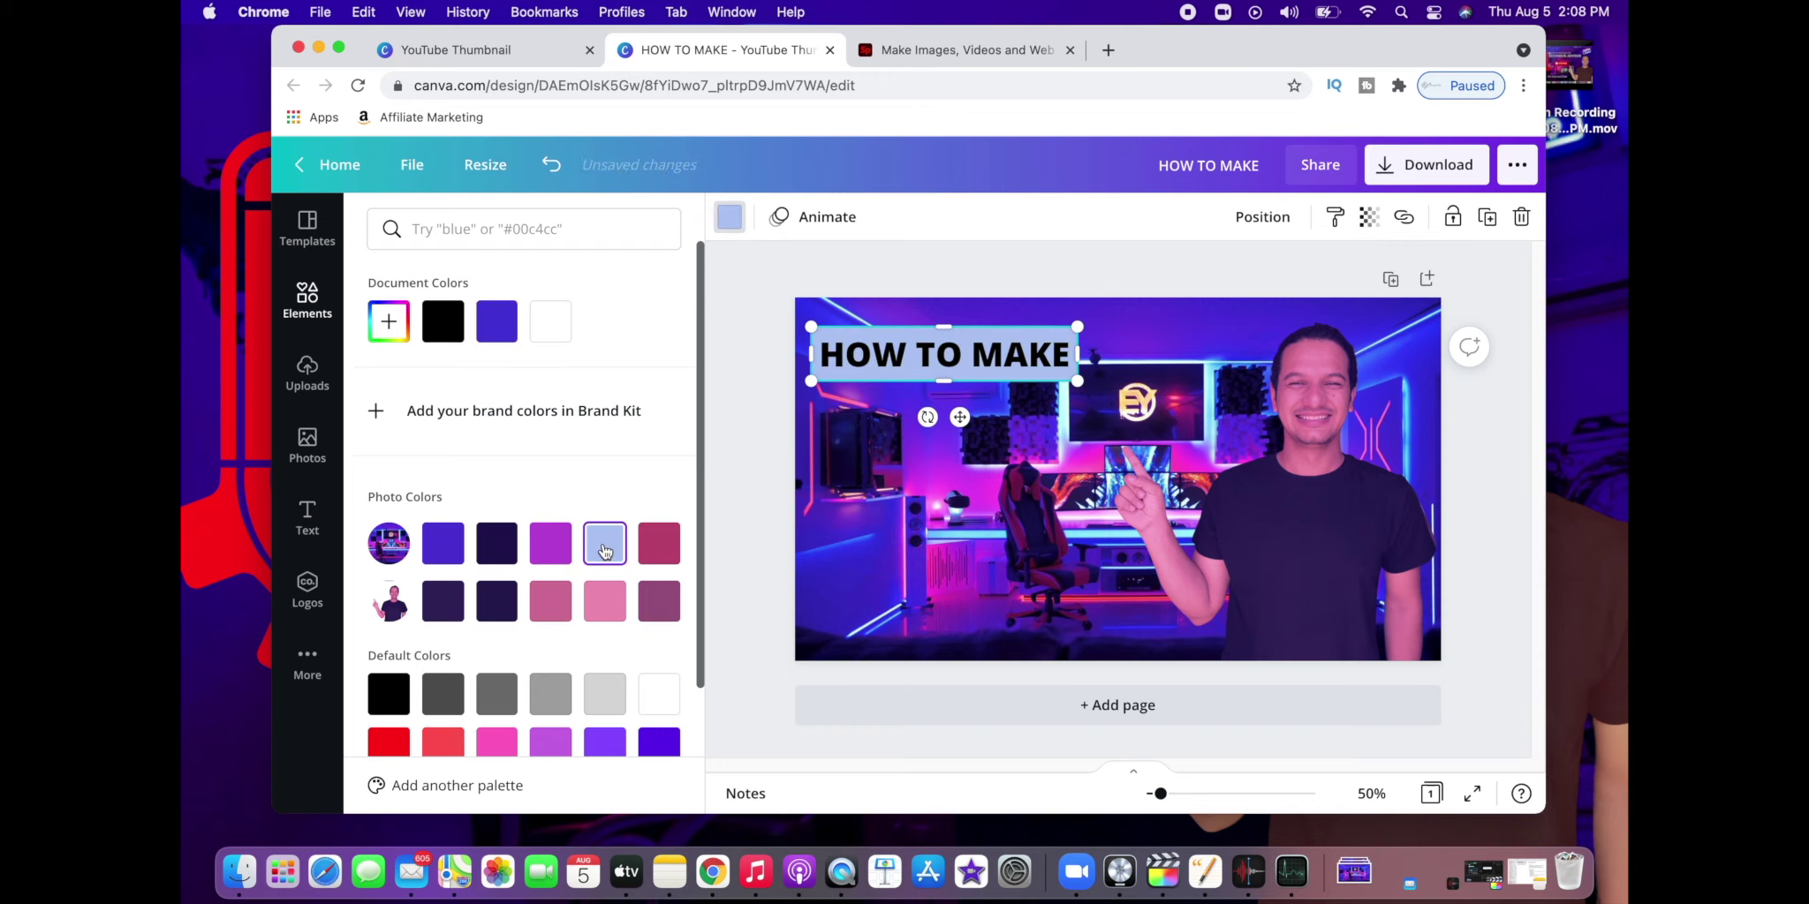
Step: Select the HOW TO MAKE heading with its strip, tilt both slightly counterclockwise, and enlarge them until the text size is 58.9
left_click(831, 363)
left_click(831, 363)
left_click(803, 463)
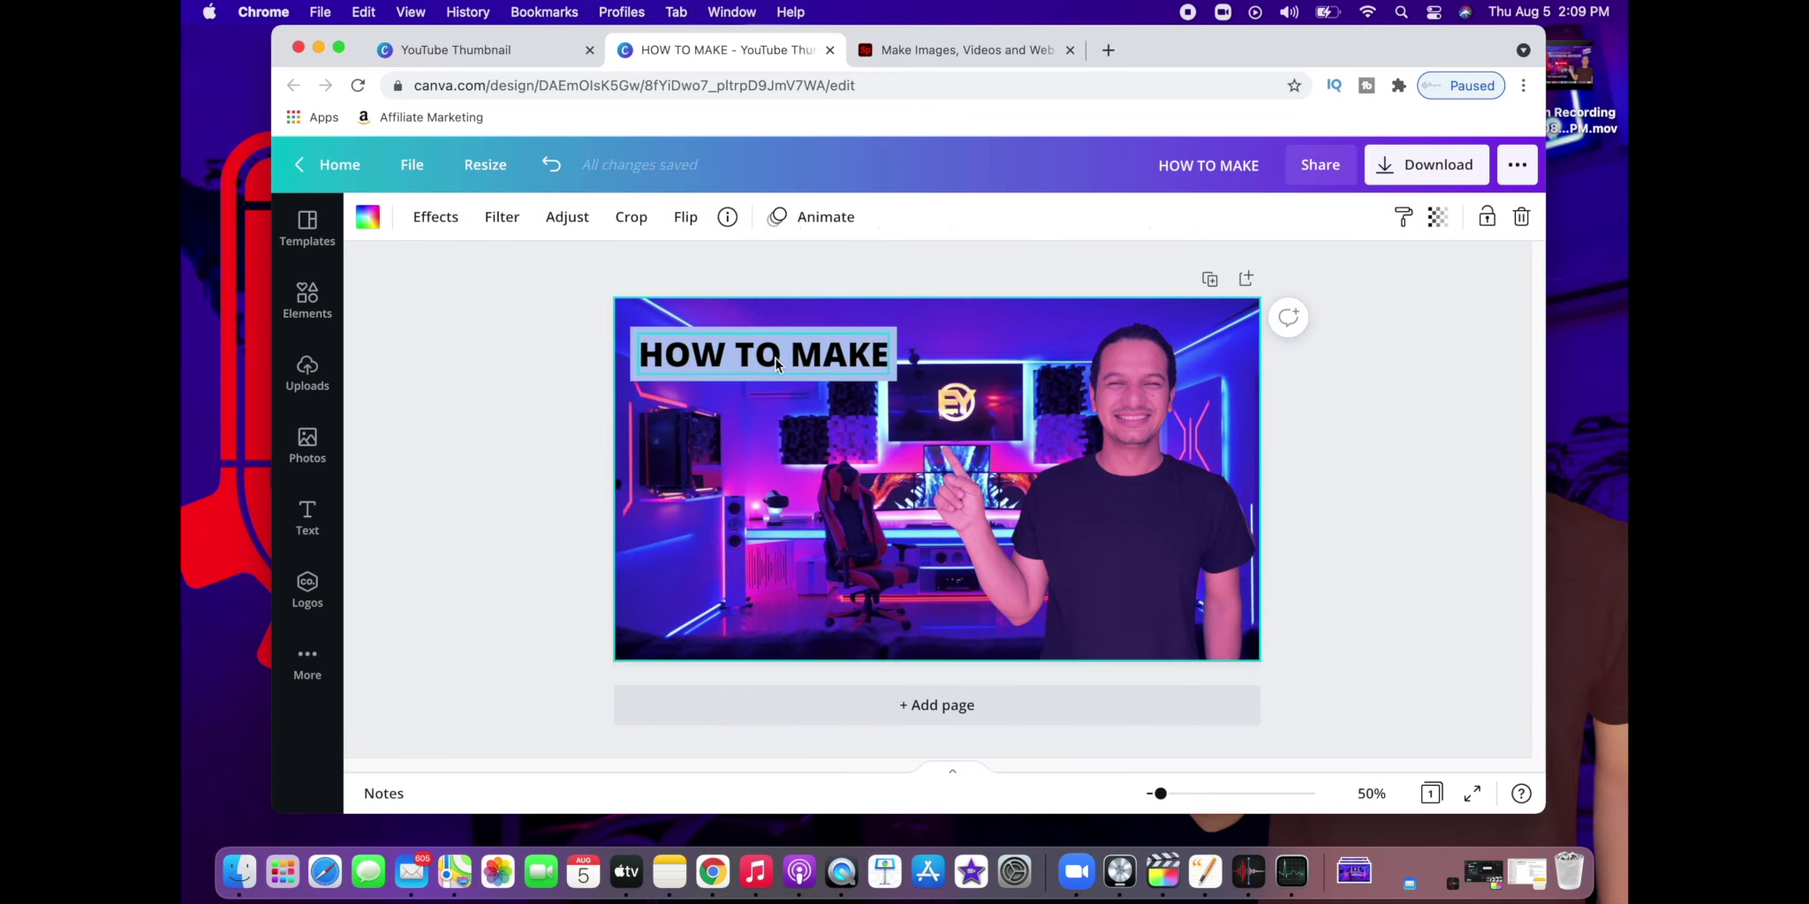
mouse_move(774, 362)
left_mouse_down()
mouse_move(778, 318)
mouse_move(775, 365)
left_mouse_up()
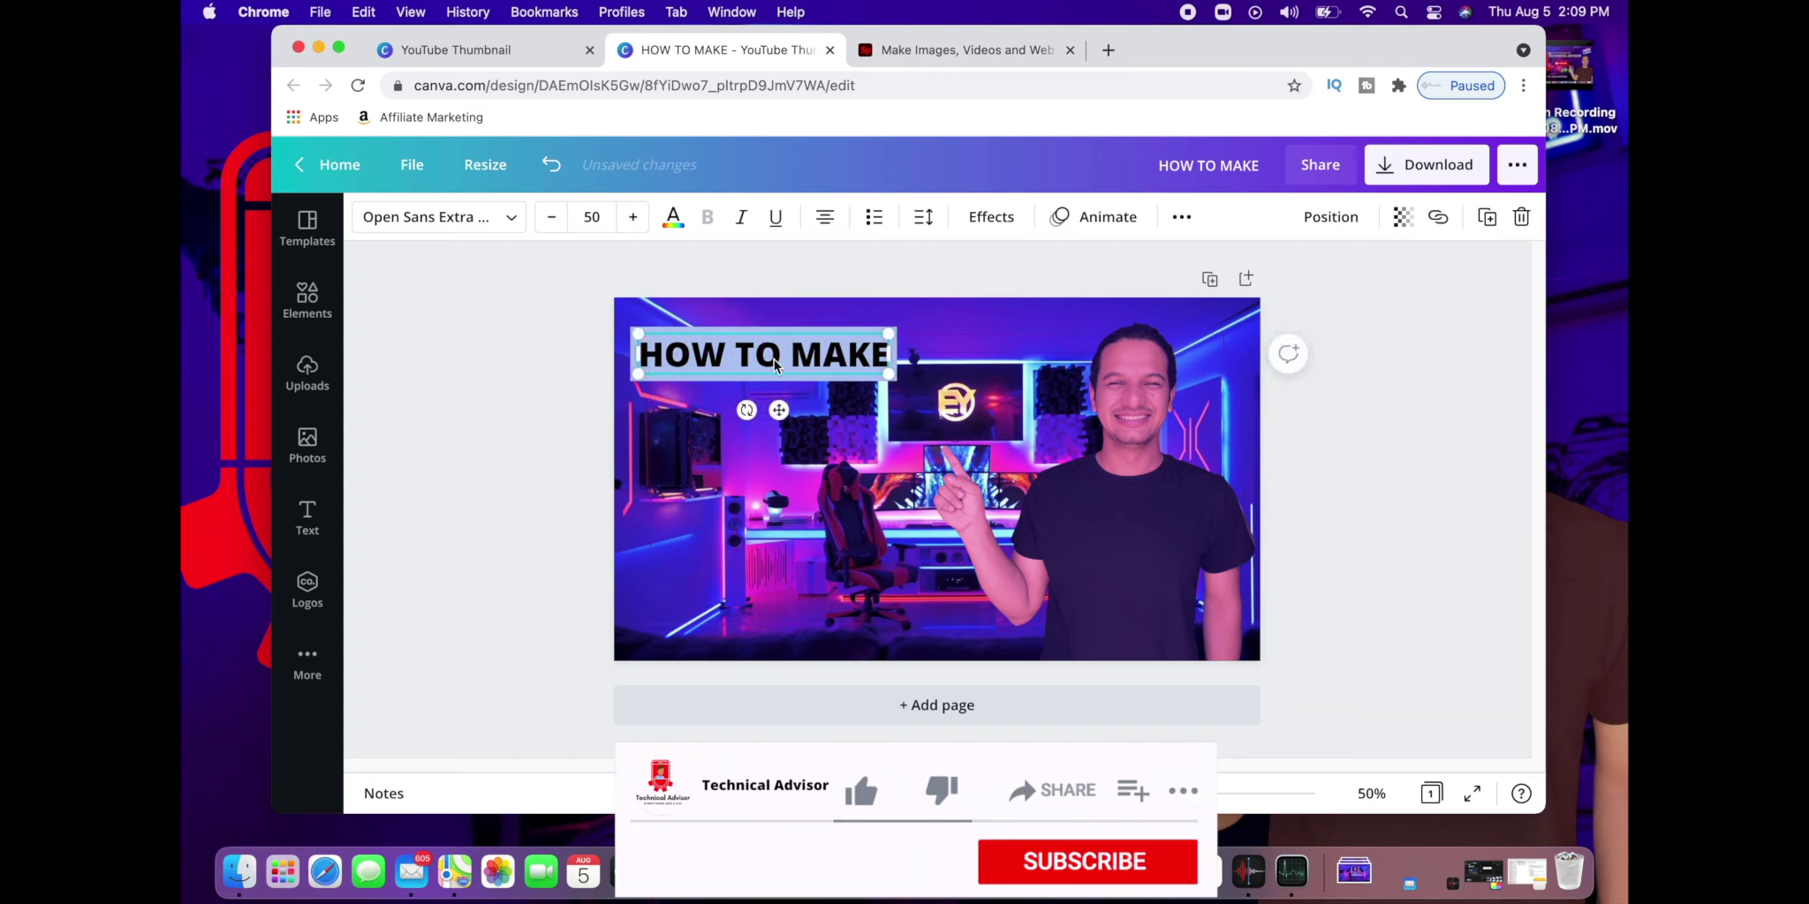
left_click(763, 463)
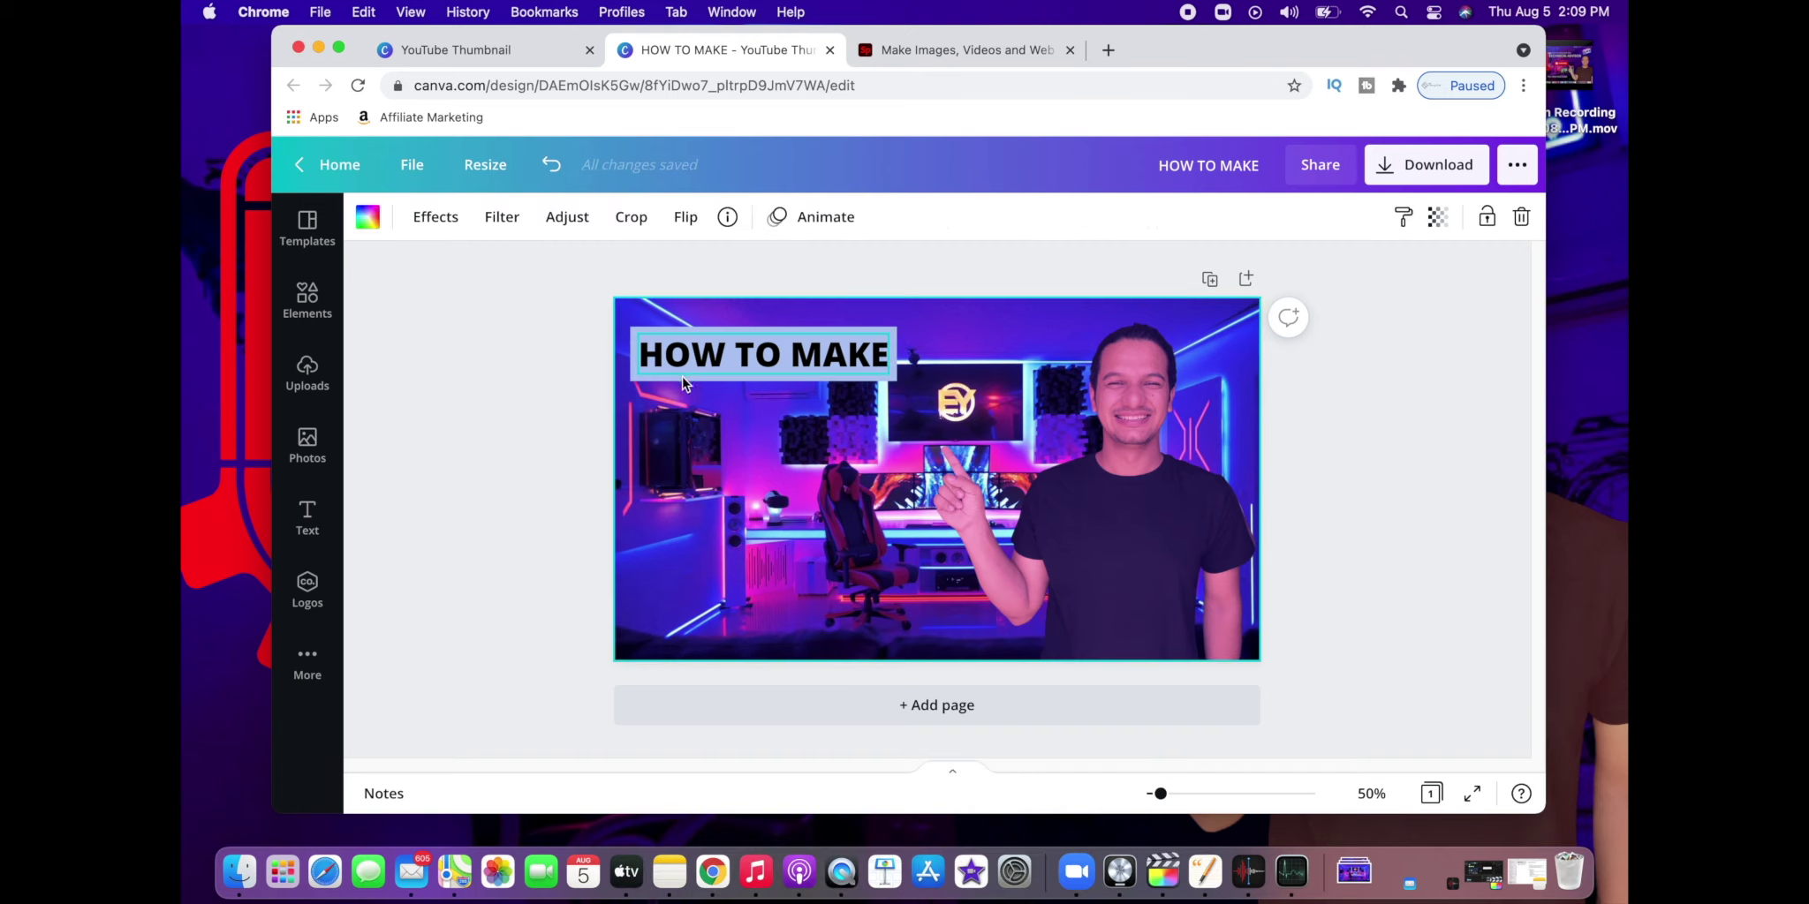
left_click(696, 355)
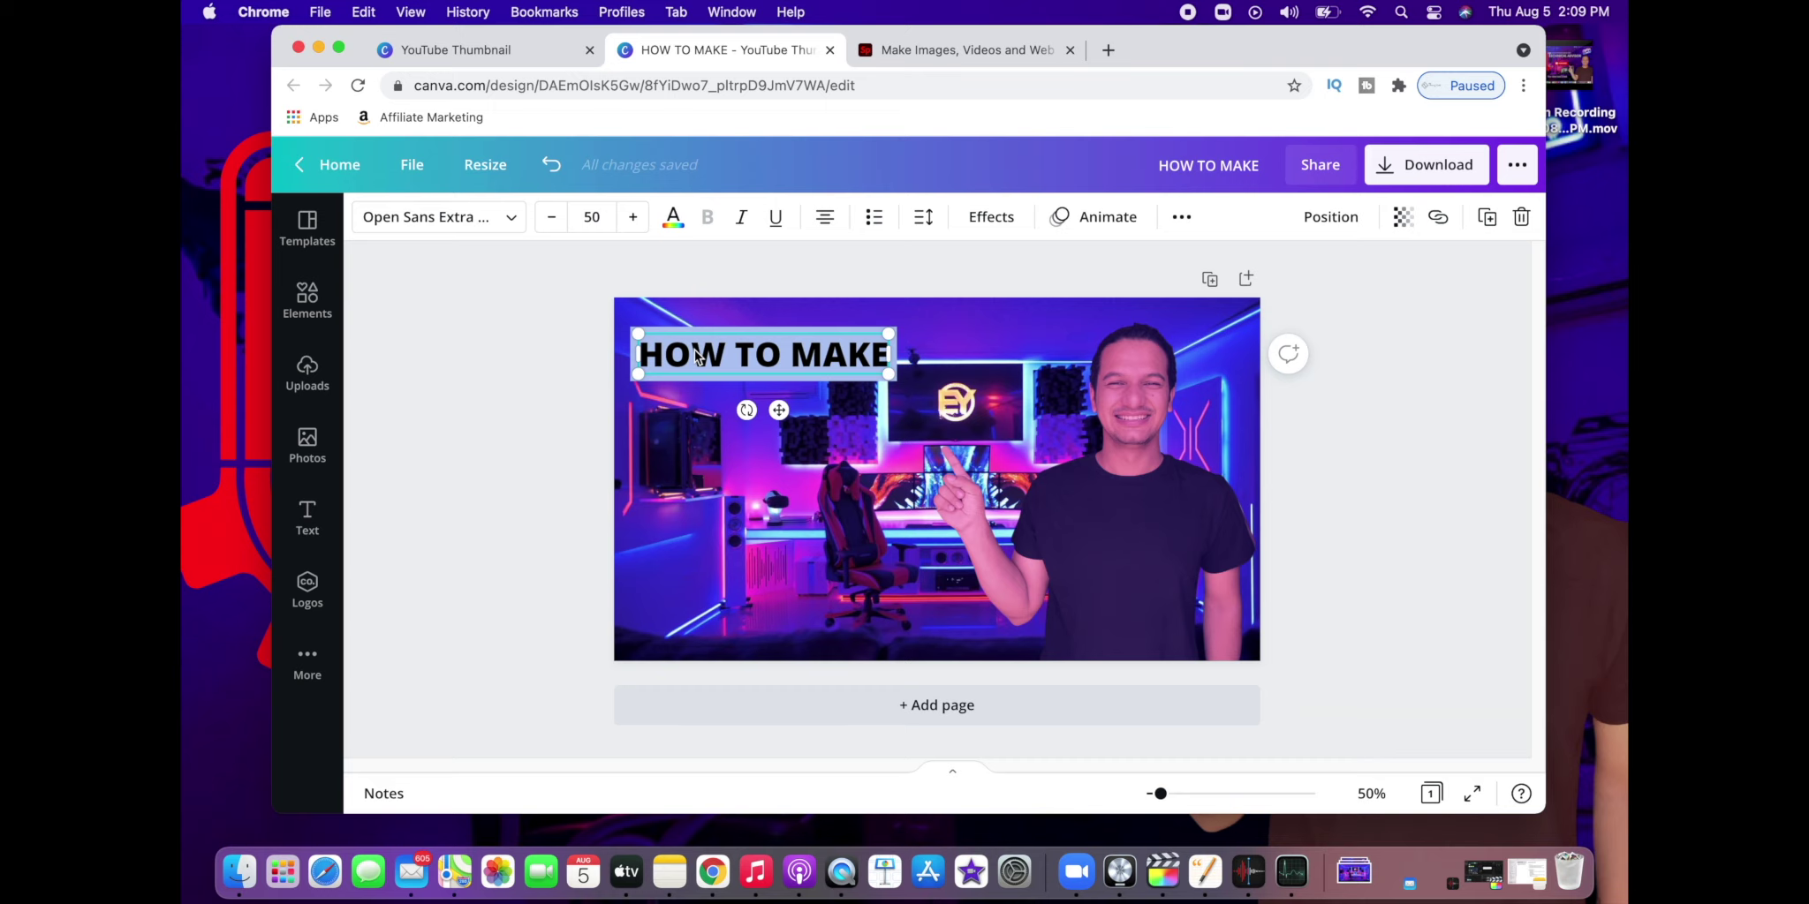
left_click(694, 333)
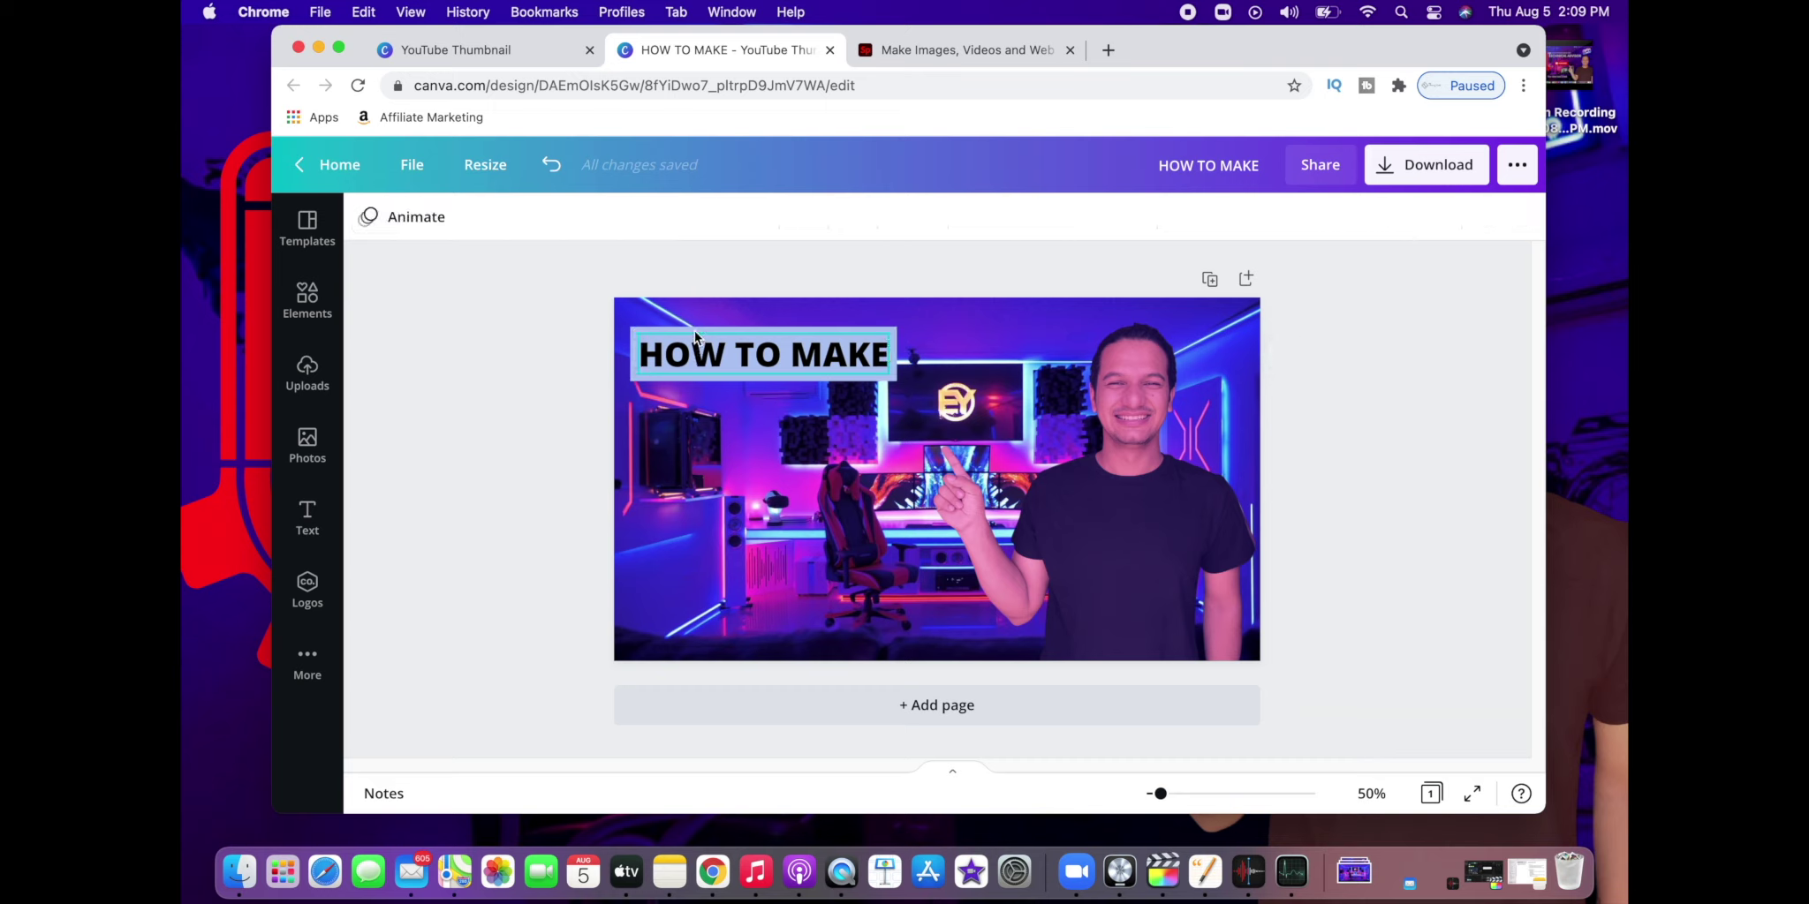
left_click(694, 328)
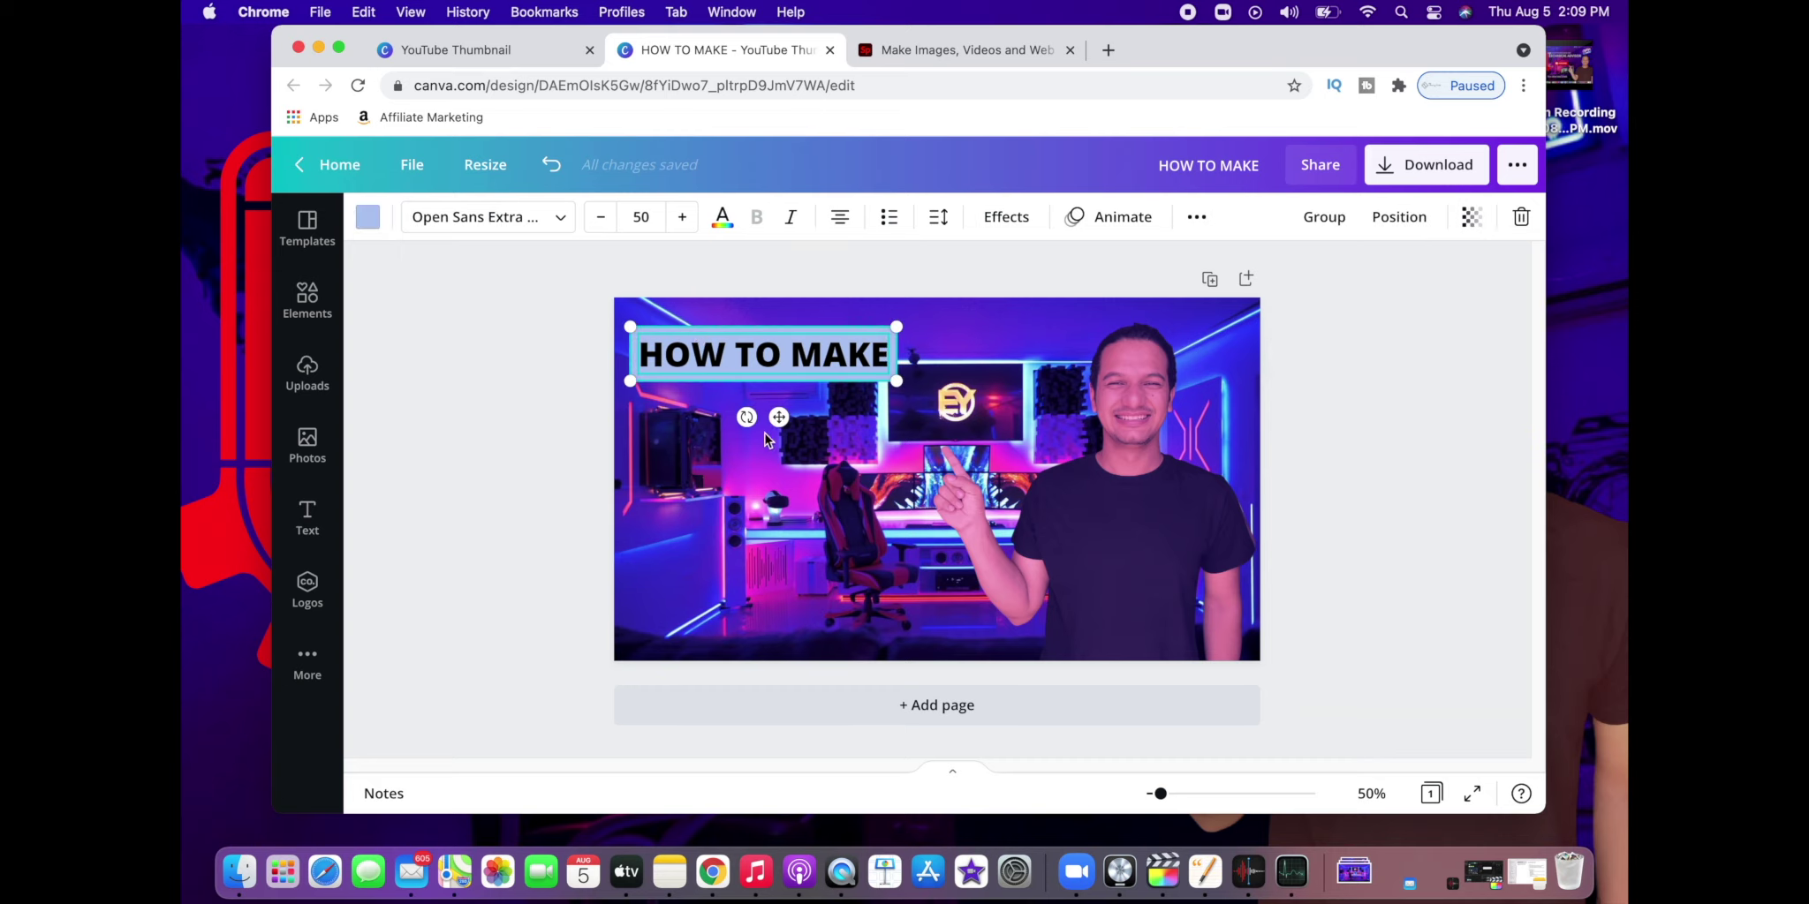
mouse_move(748, 417)
left_mouse_down()
mouse_move(795, 432)
mouse_move(760, 440)
left_mouse_up()
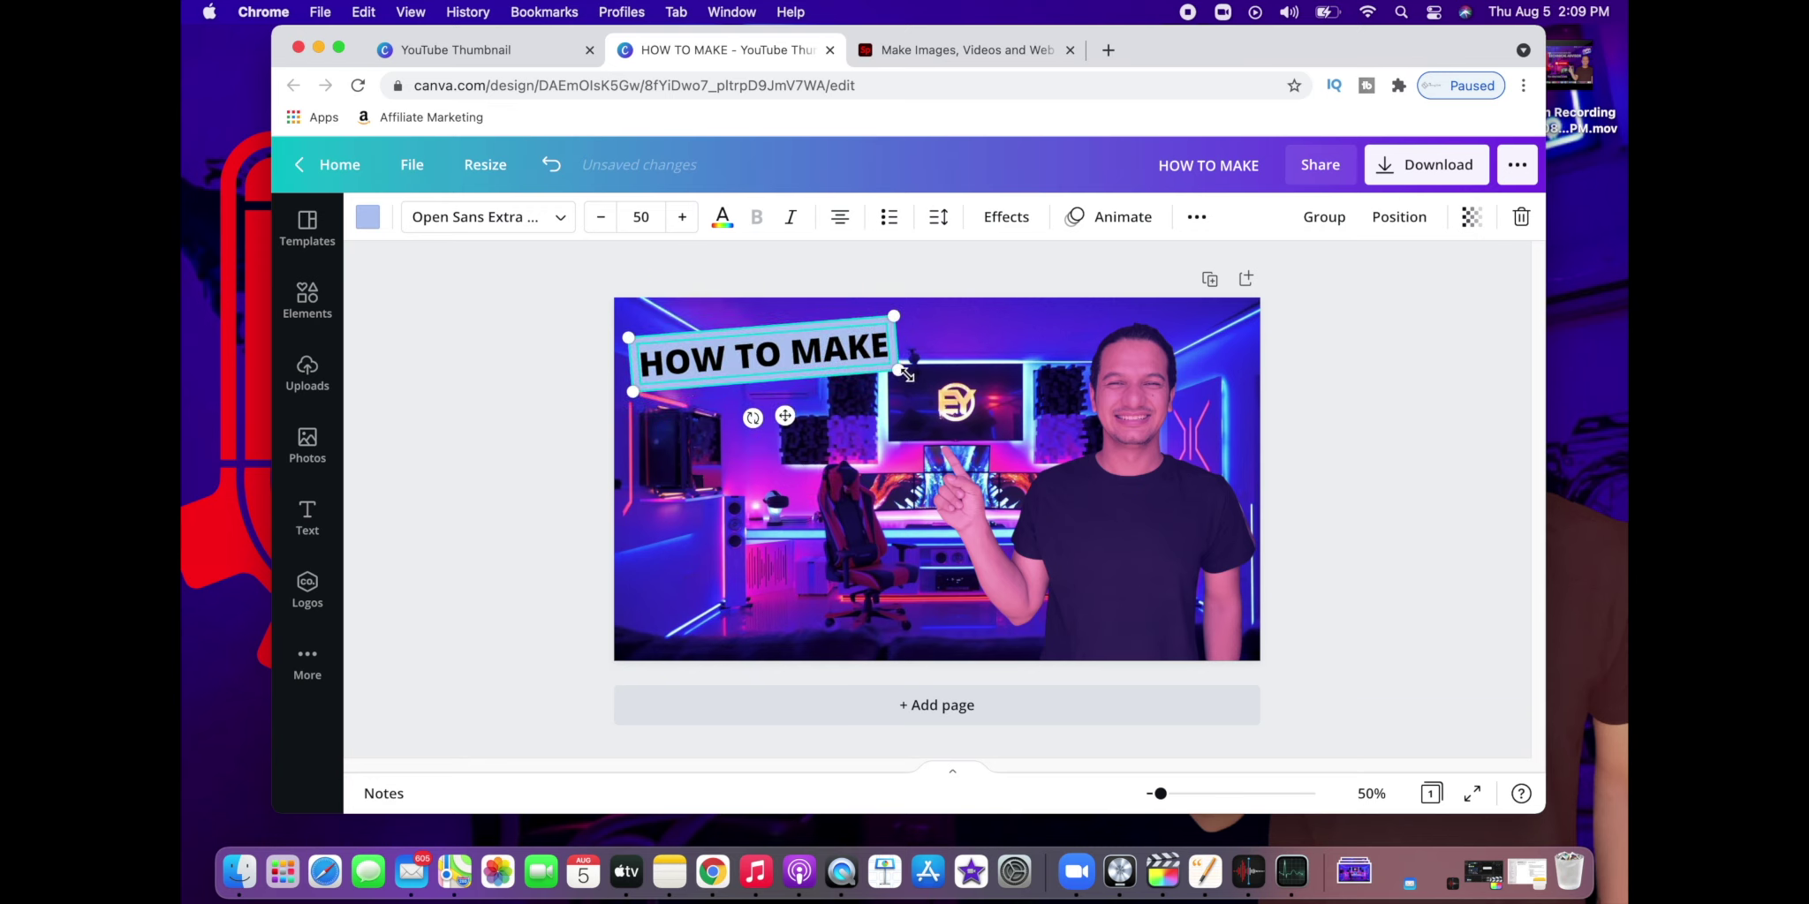
left_click_drag(900, 369, 946, 378)
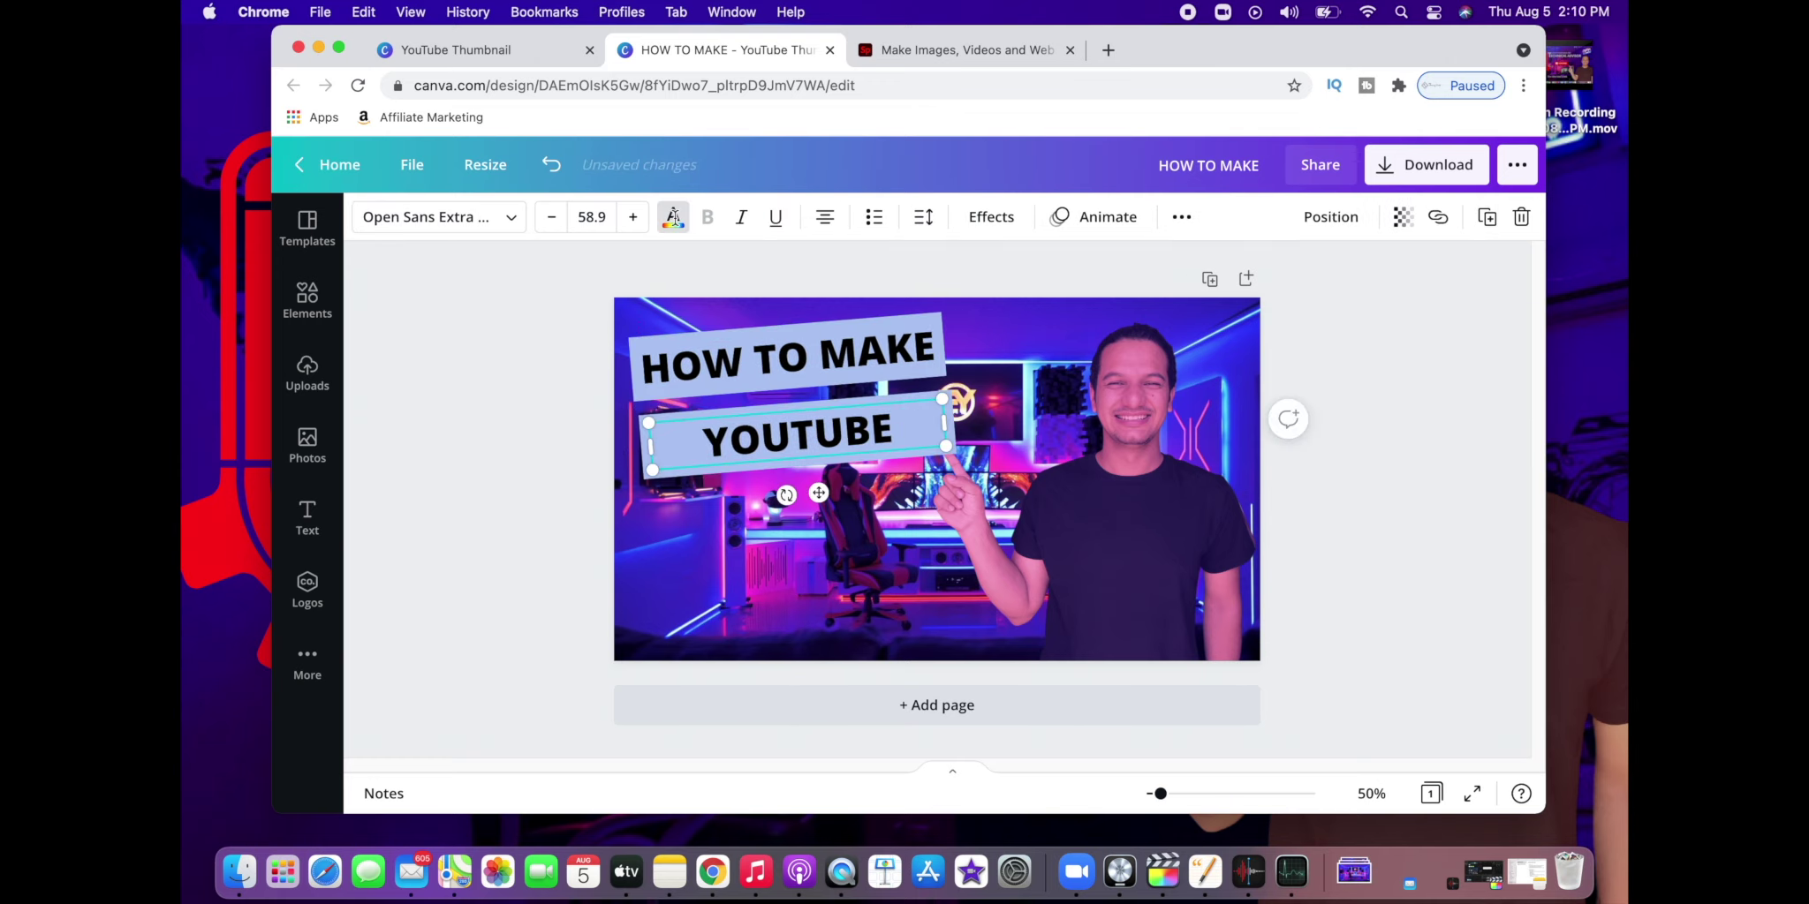
Step: Colour the YOUTUBE text red and set its font size to 80.9
left_click(673, 217)
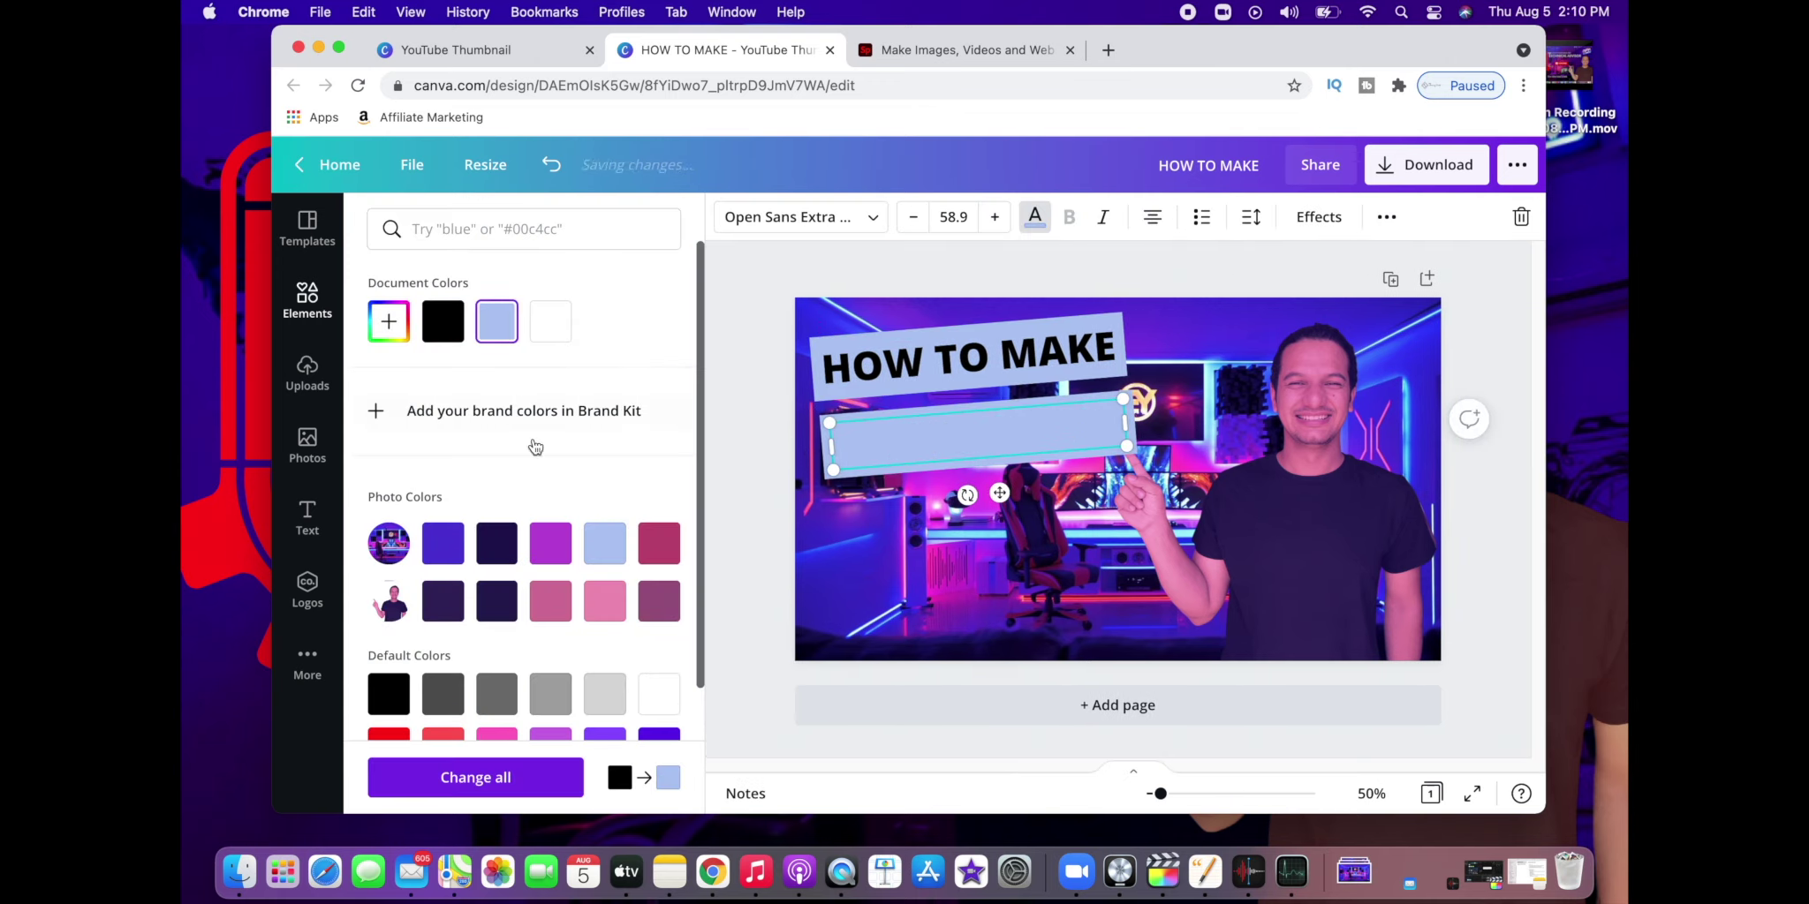
left_click(672, 548)
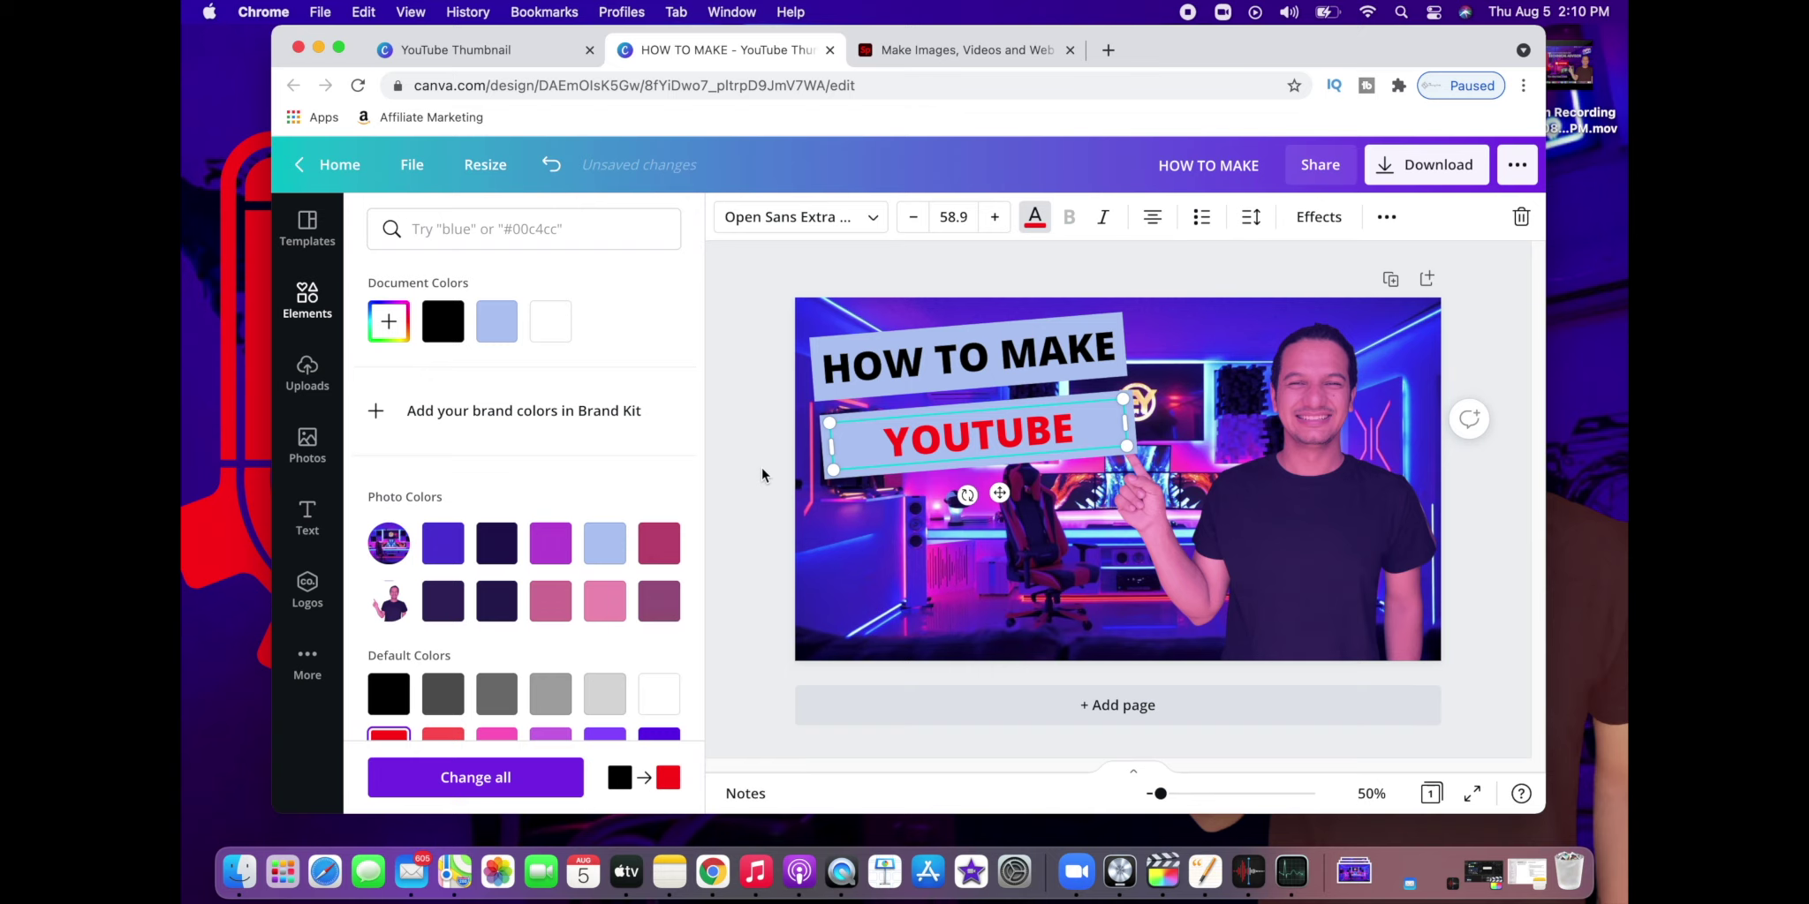
left_click(761, 468)
left_click(633, 217)
left_click(632, 216)
left_click(632, 217)
left_click(632, 216)
left_click(632, 216)
left_click(633, 216)
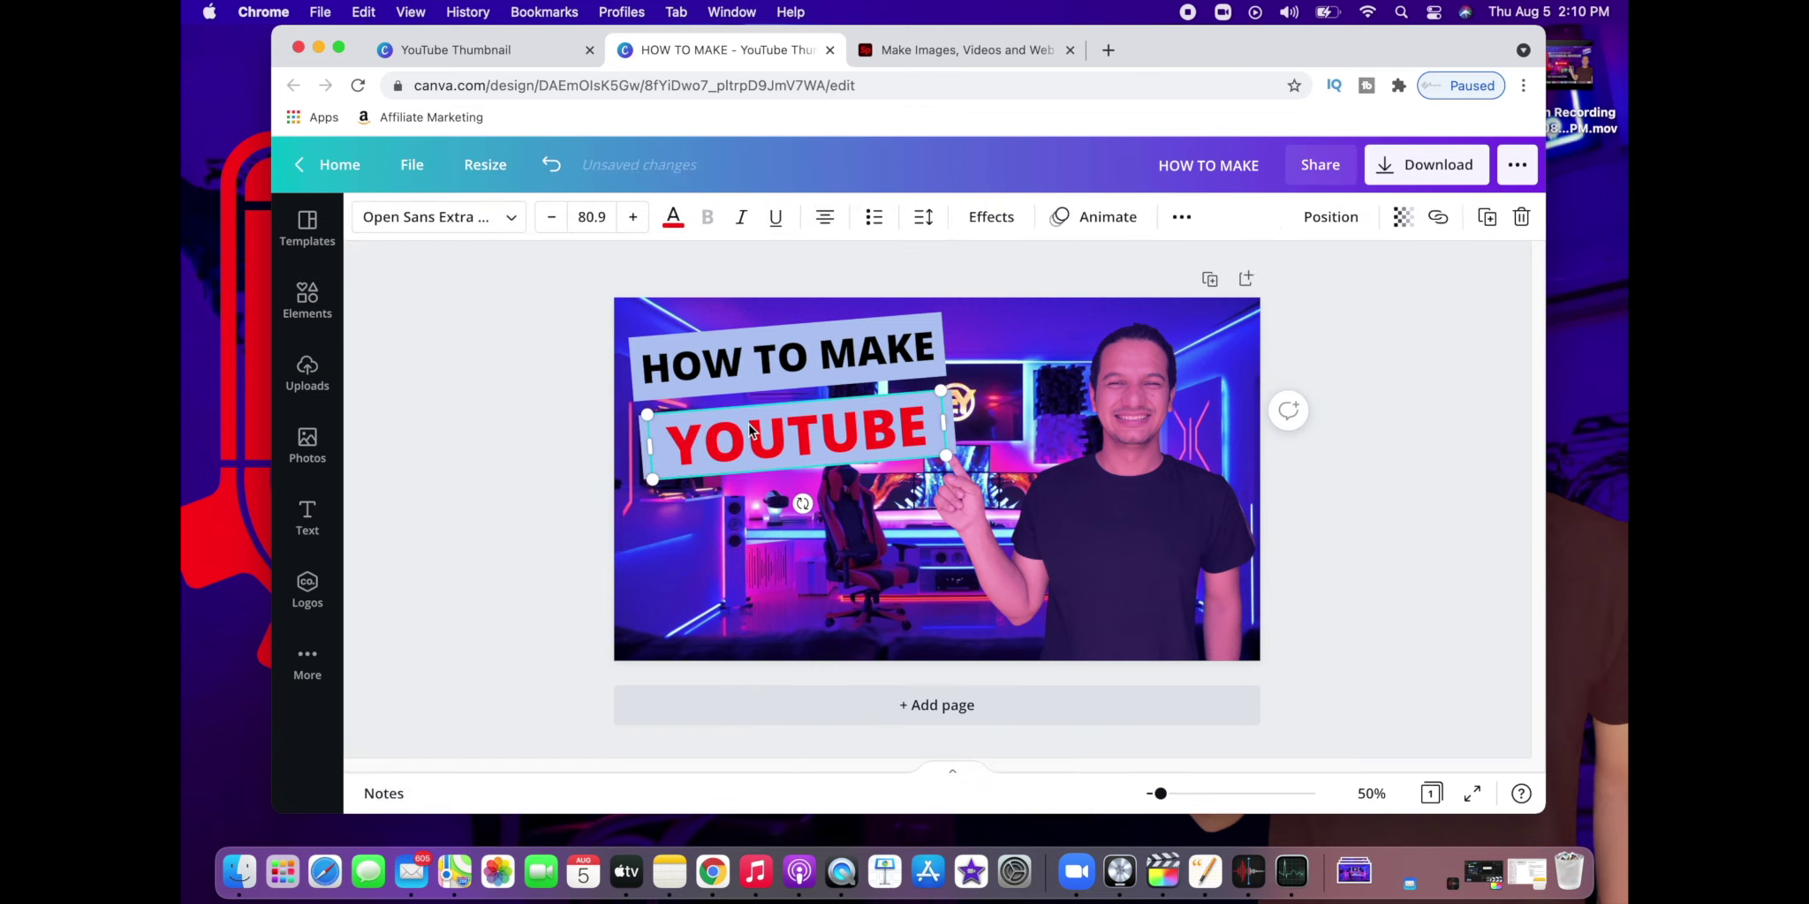
Step: Move the YOUTUBE text and its strip together up against the HOW TO MAKE strip
left_click(658, 472)
left_click(661, 469)
left_click(676, 512)
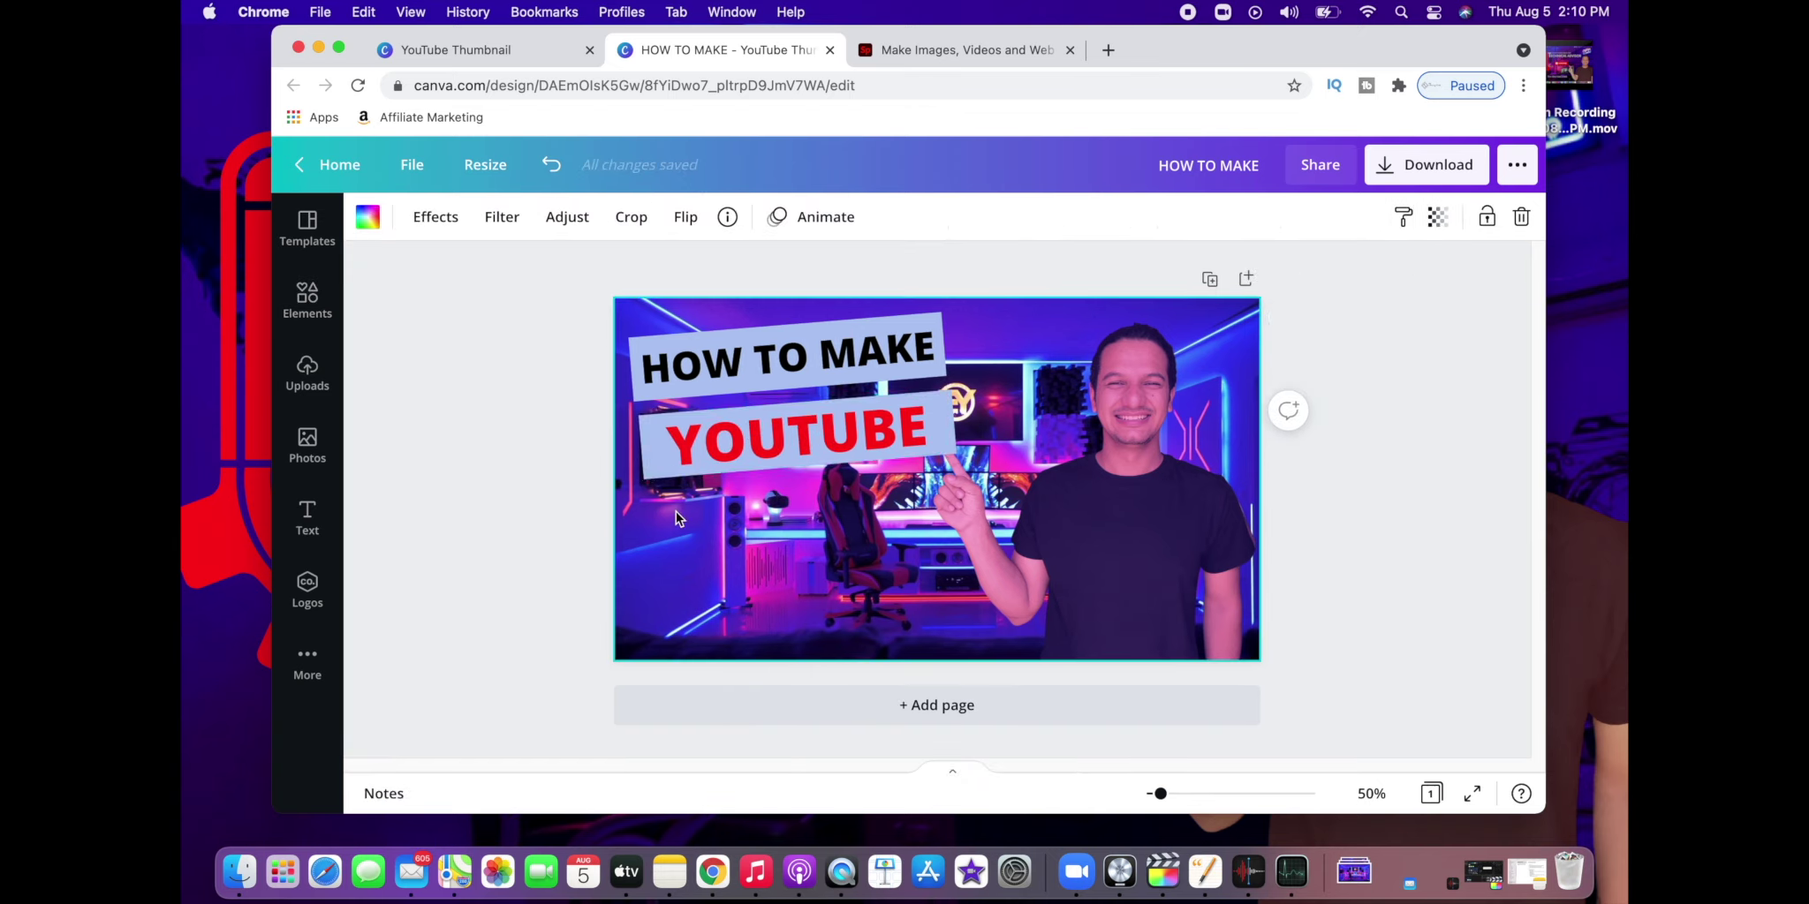
left_click(676, 456)
left_click(702, 447, "shift")
left_click(618, 509)
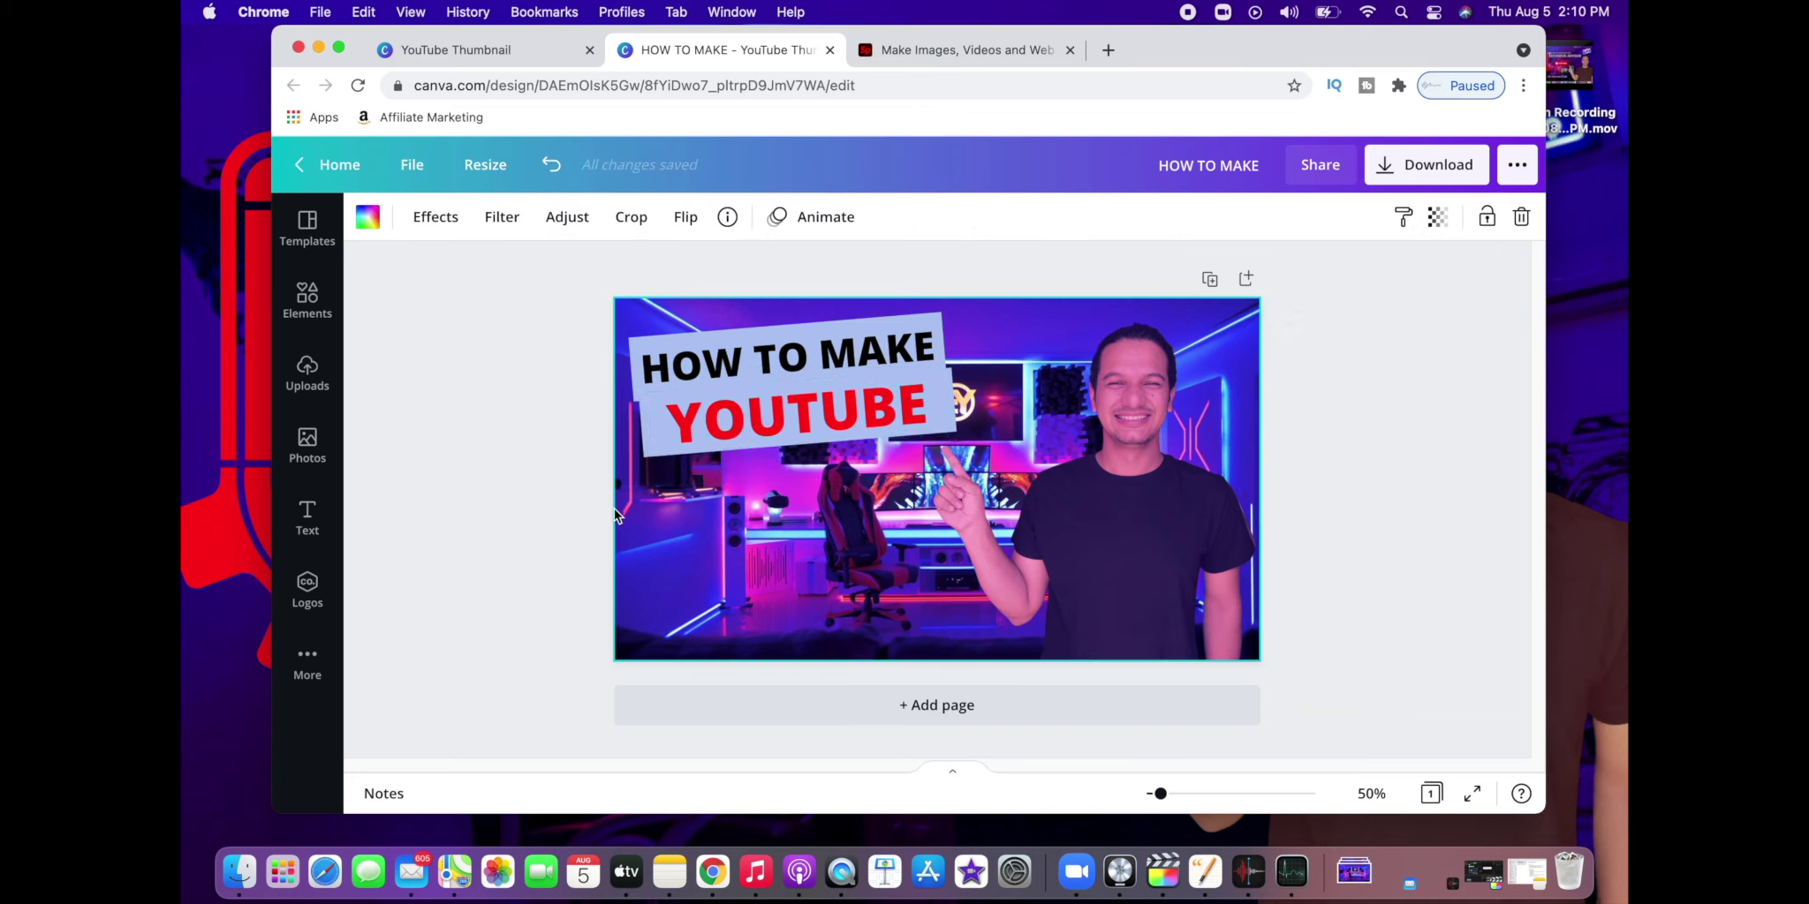
Step: Fill the strip behind YOUTUBE with the dark purple from the photo colours
left_click(654, 455)
left_click(368, 216)
left_click(496, 543)
left_click(826, 552)
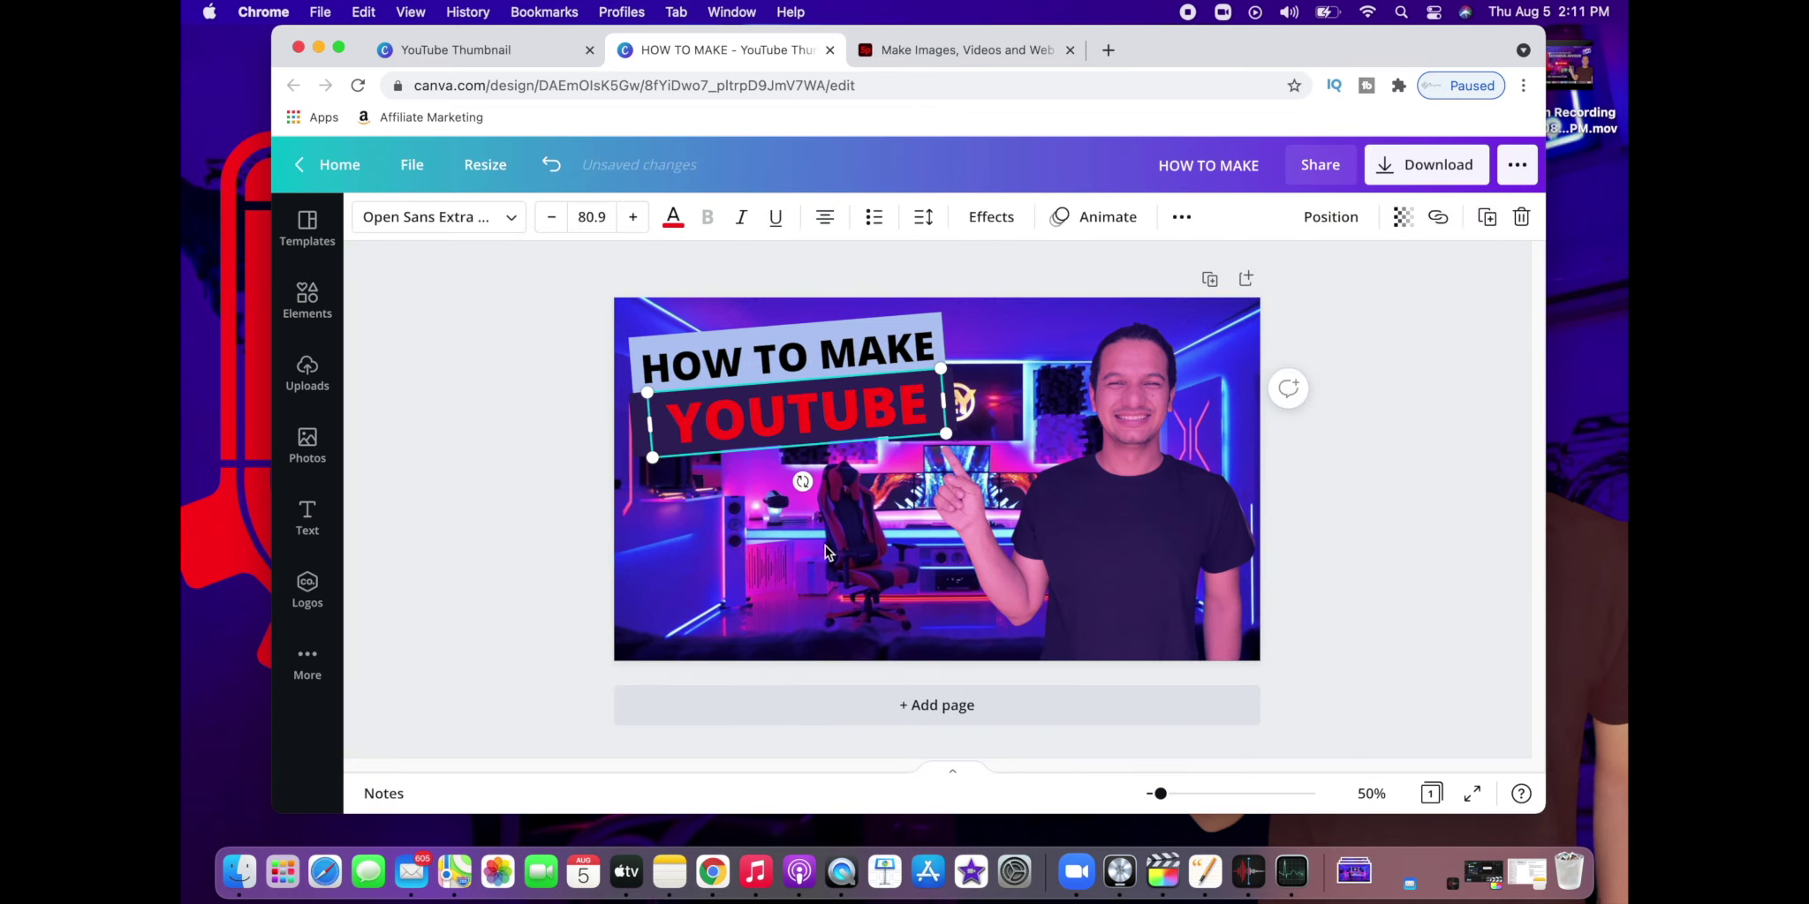
left_click(736, 495)
Step: Duplicate the HOW TO MAKE text with its light blue strip and place the copy directly below YOUTUBE
left_click(786, 362)
key("super+d")
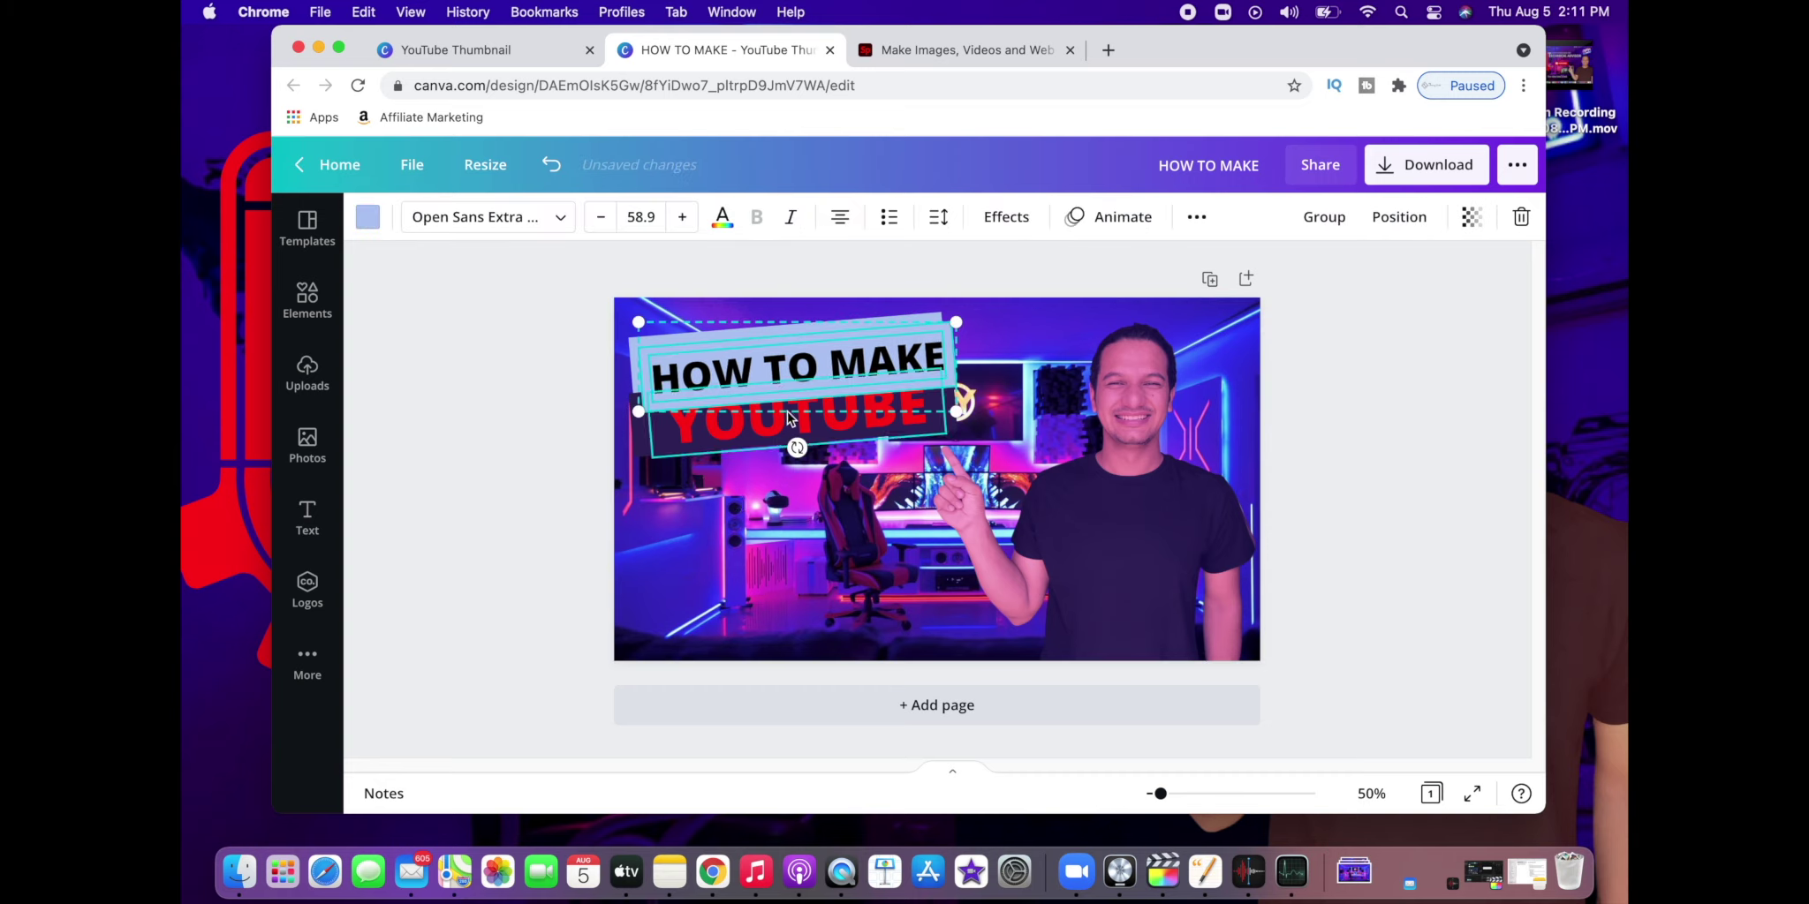
left_click_drag(915, 364, 903, 468)
Step: Replace the copied text below YOUTUBE with THUMBNAIL and set its font size to 66.9
left_click(826, 471)
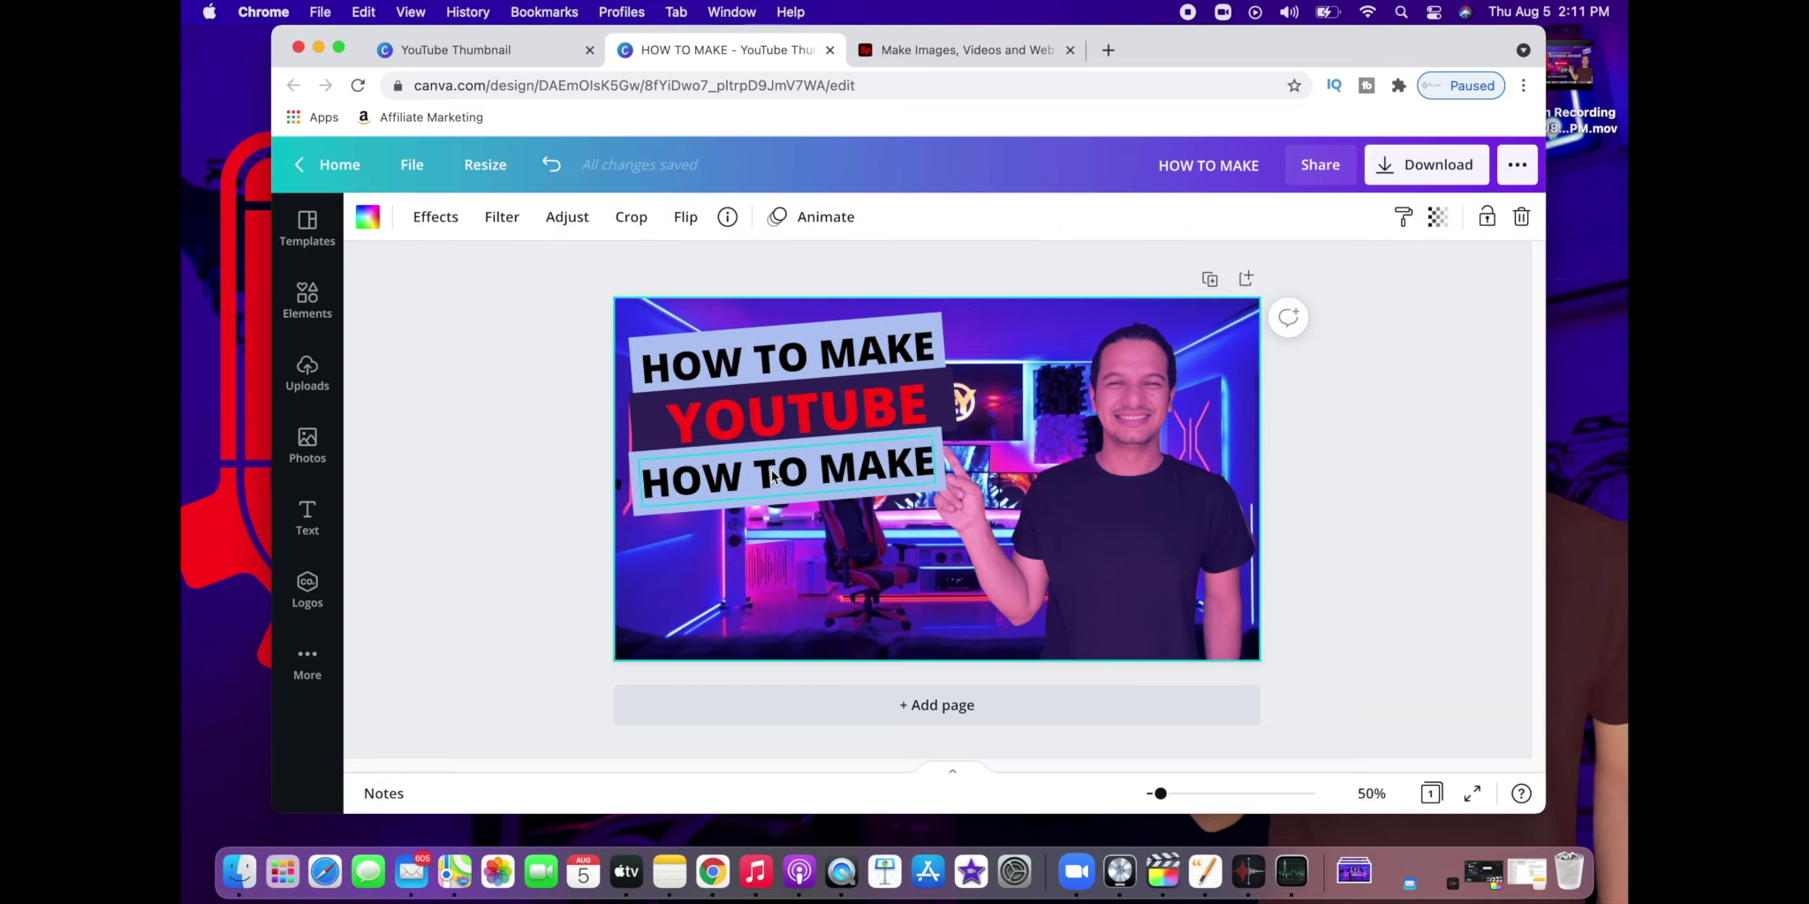
double_click(782, 473)
key("BackSpace")
key("super+a")
type("THUMBNAIL")
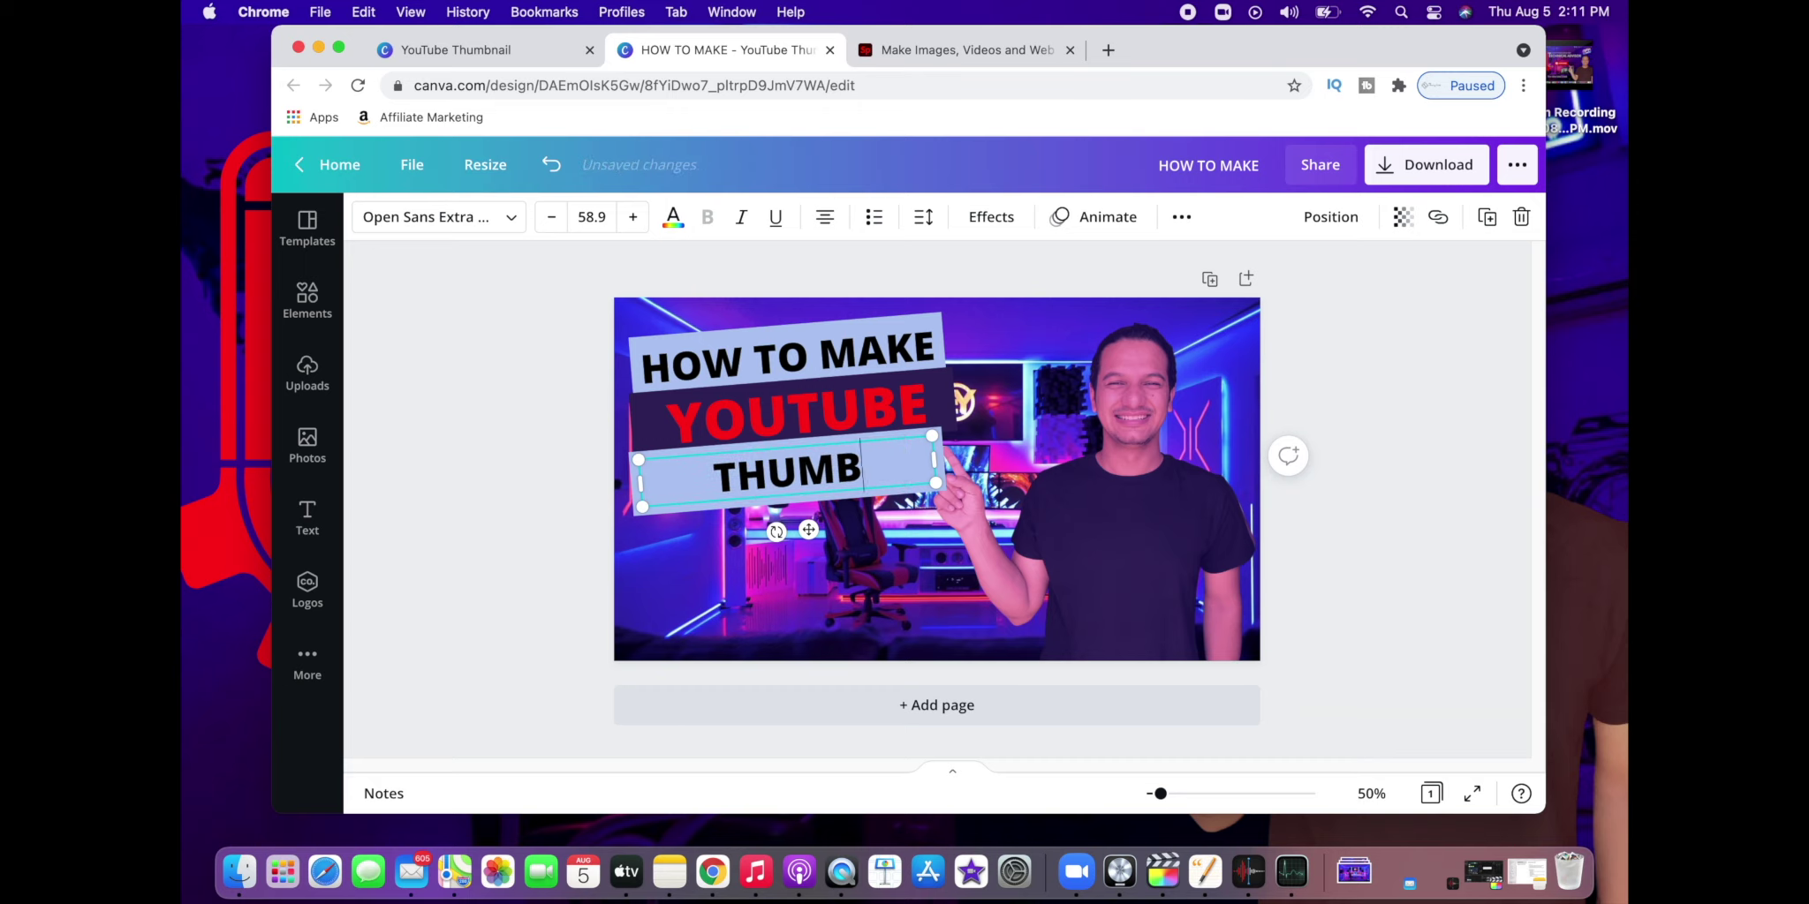
left_click(678, 502)
left_click(678, 499)
left_click(632, 217)
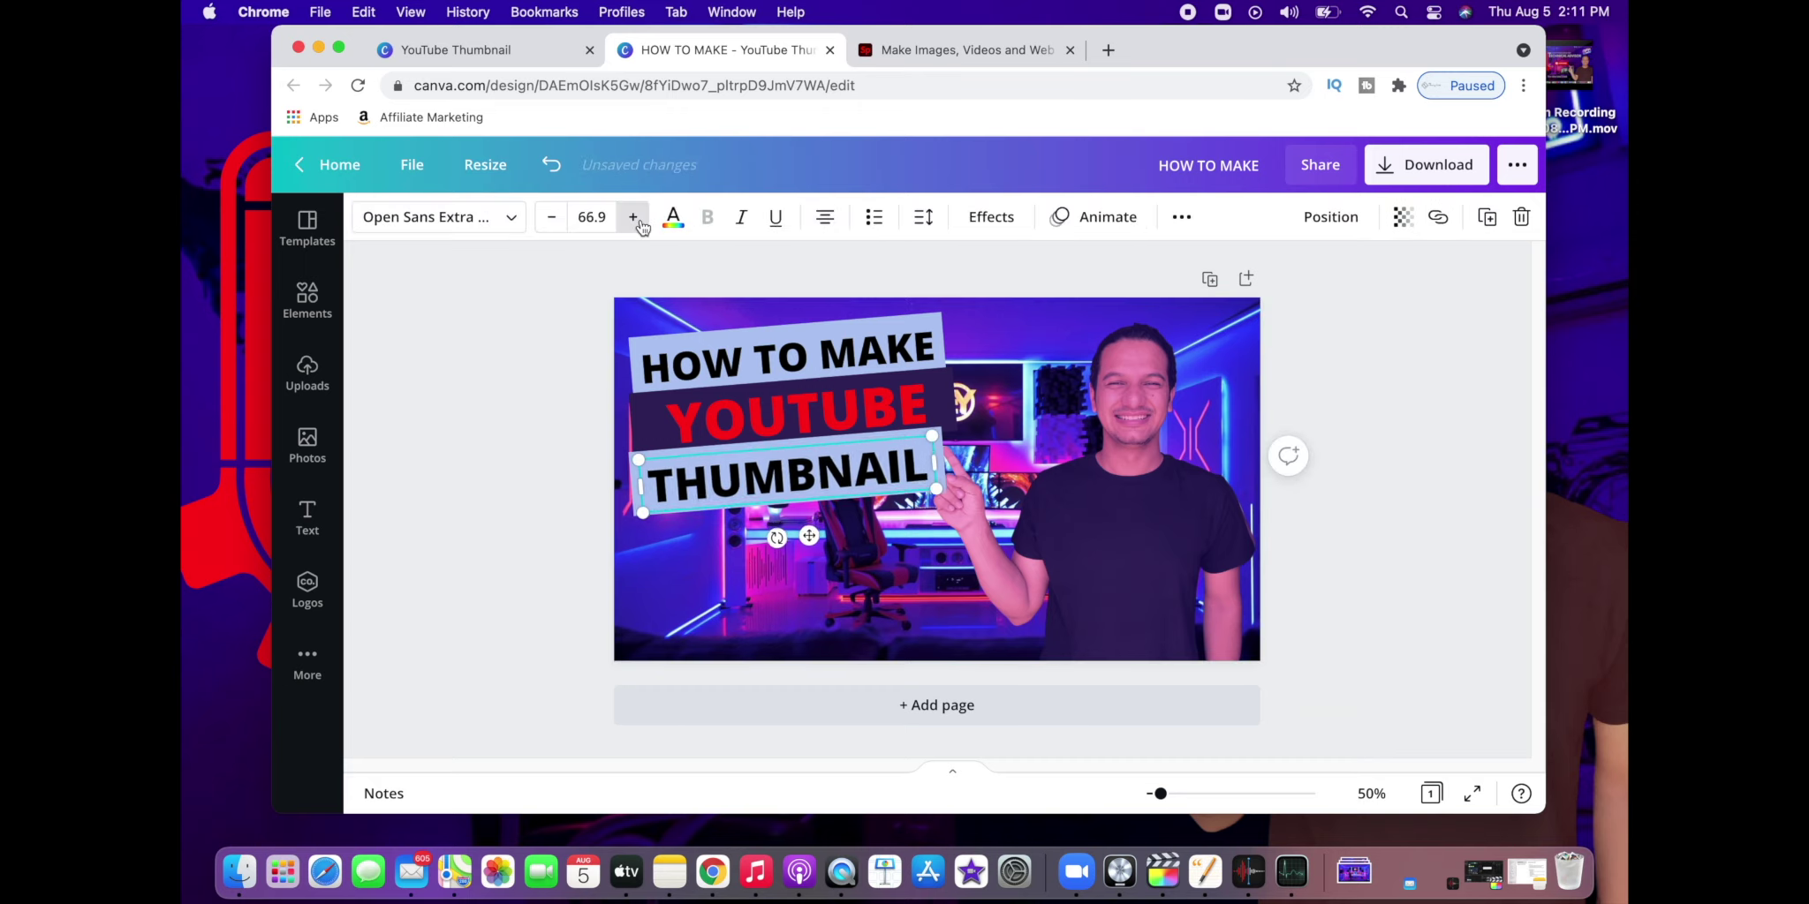
Step: Fill the light blue strip behind THUMBNAIL with white
left_click(511, 542)
left_click(638, 510)
left_click(368, 217)
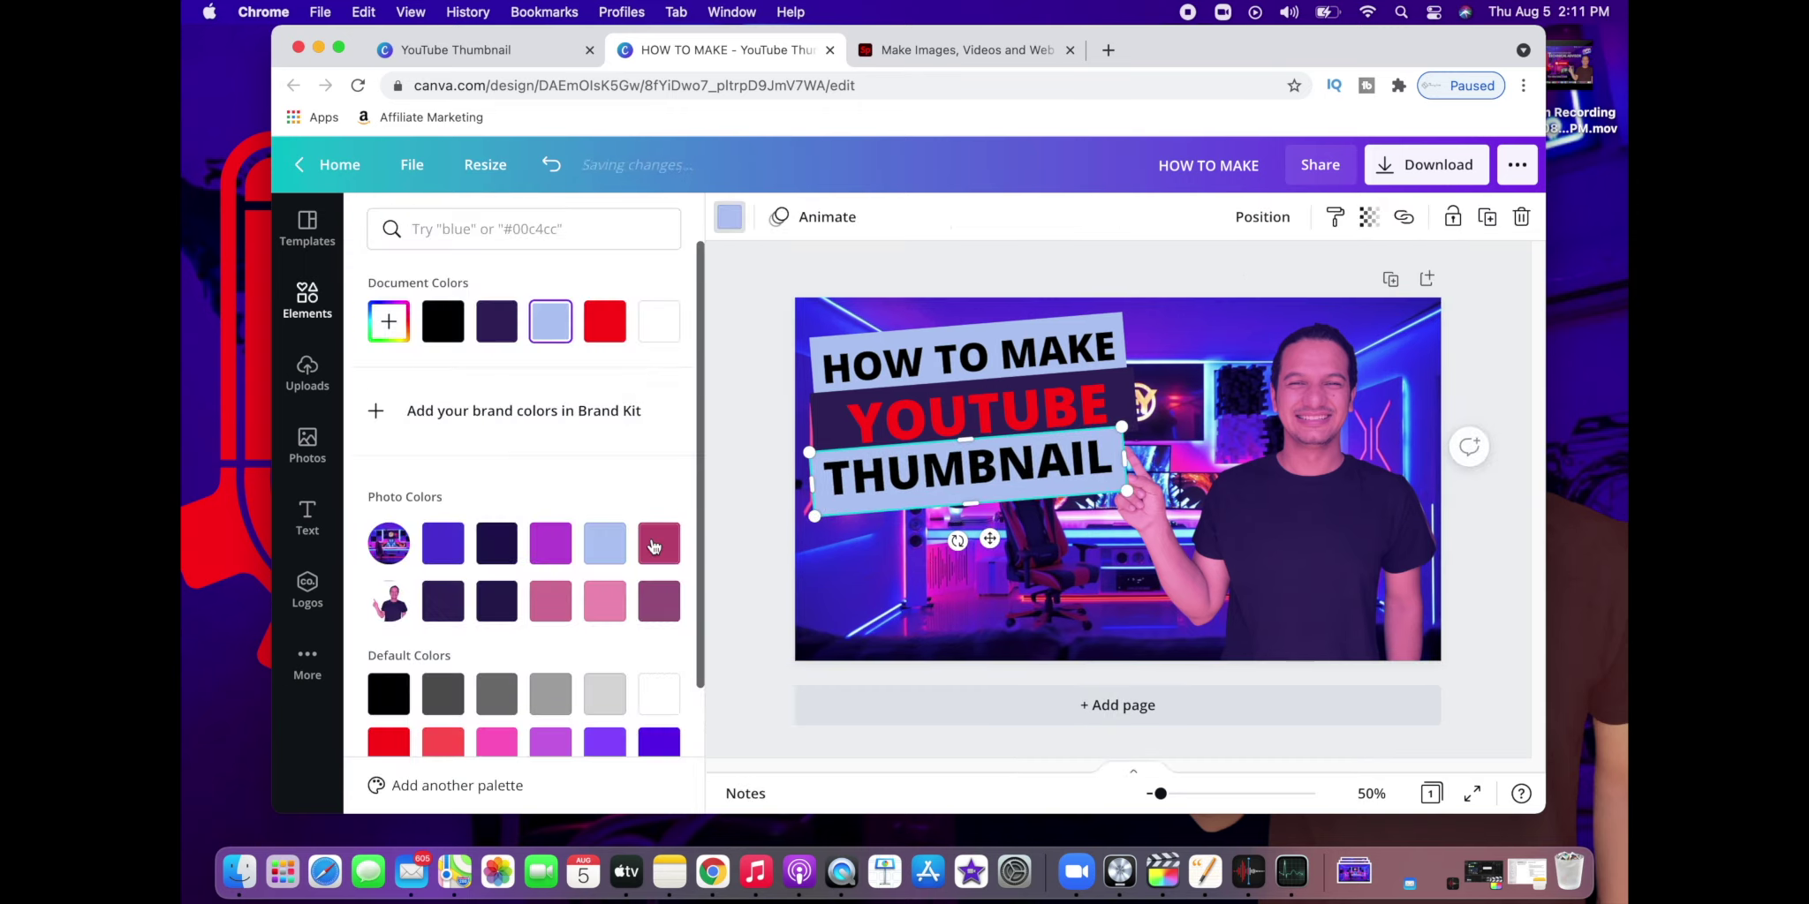
left_click(658, 693)
left_click(1046, 566)
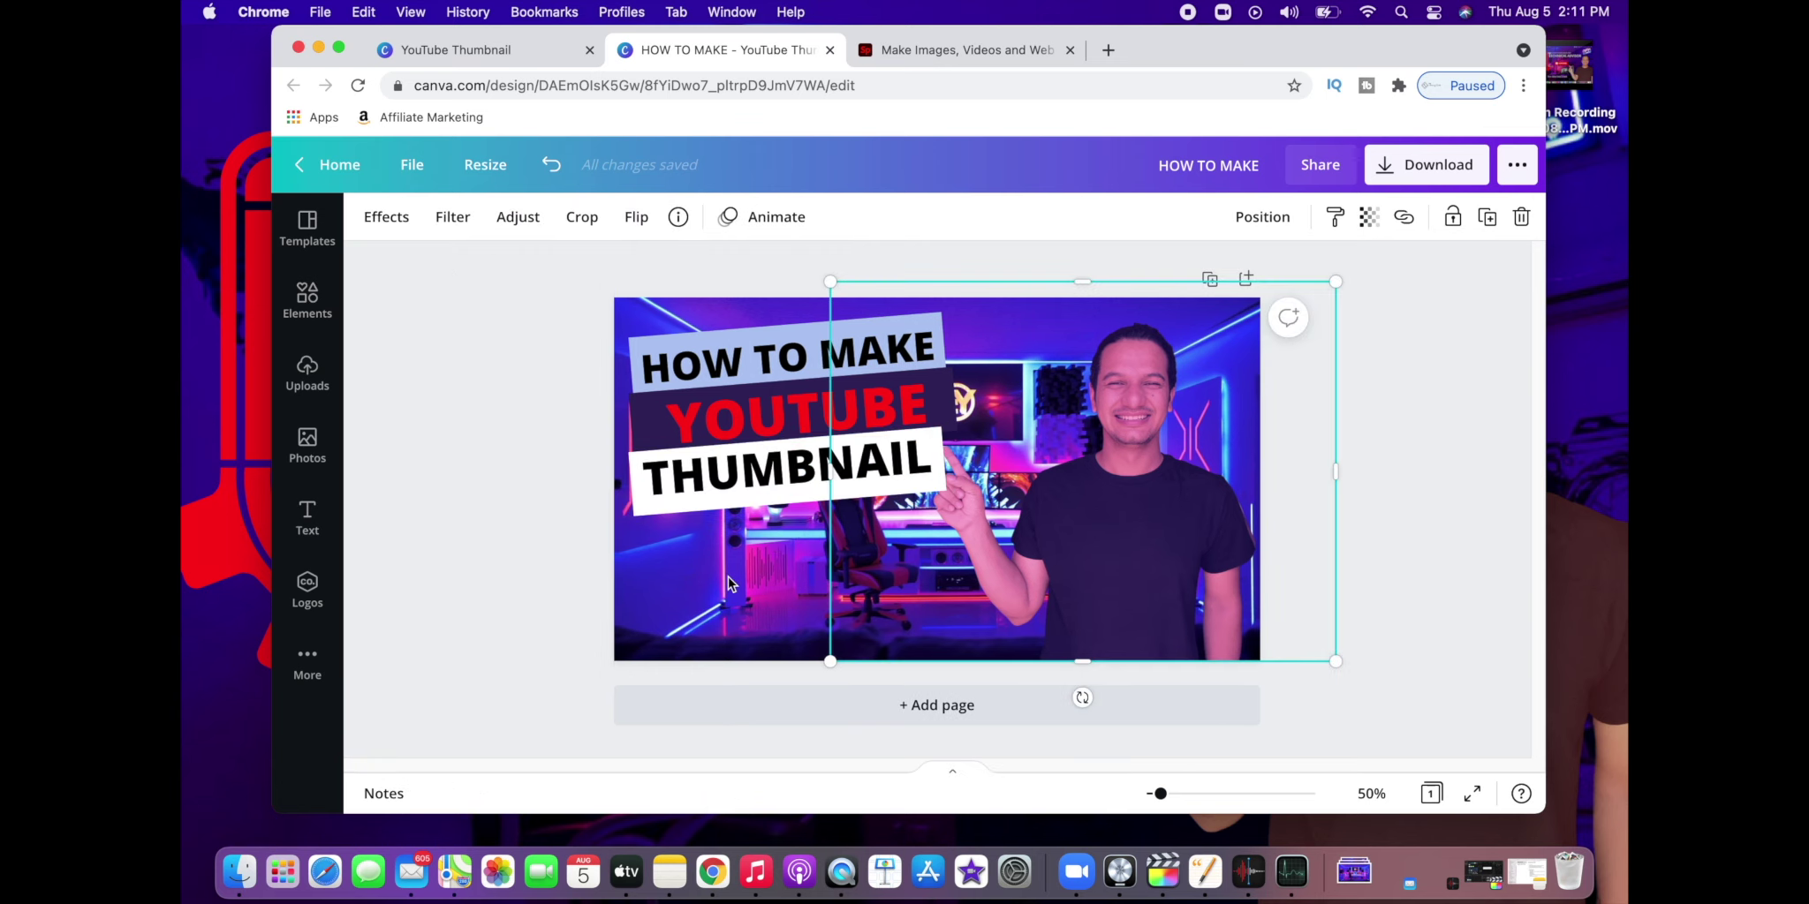
Step: Duplicate the HOW TO MAKE text with its light blue strip and place the copy directly below THUMBNAIL
key("super+z")
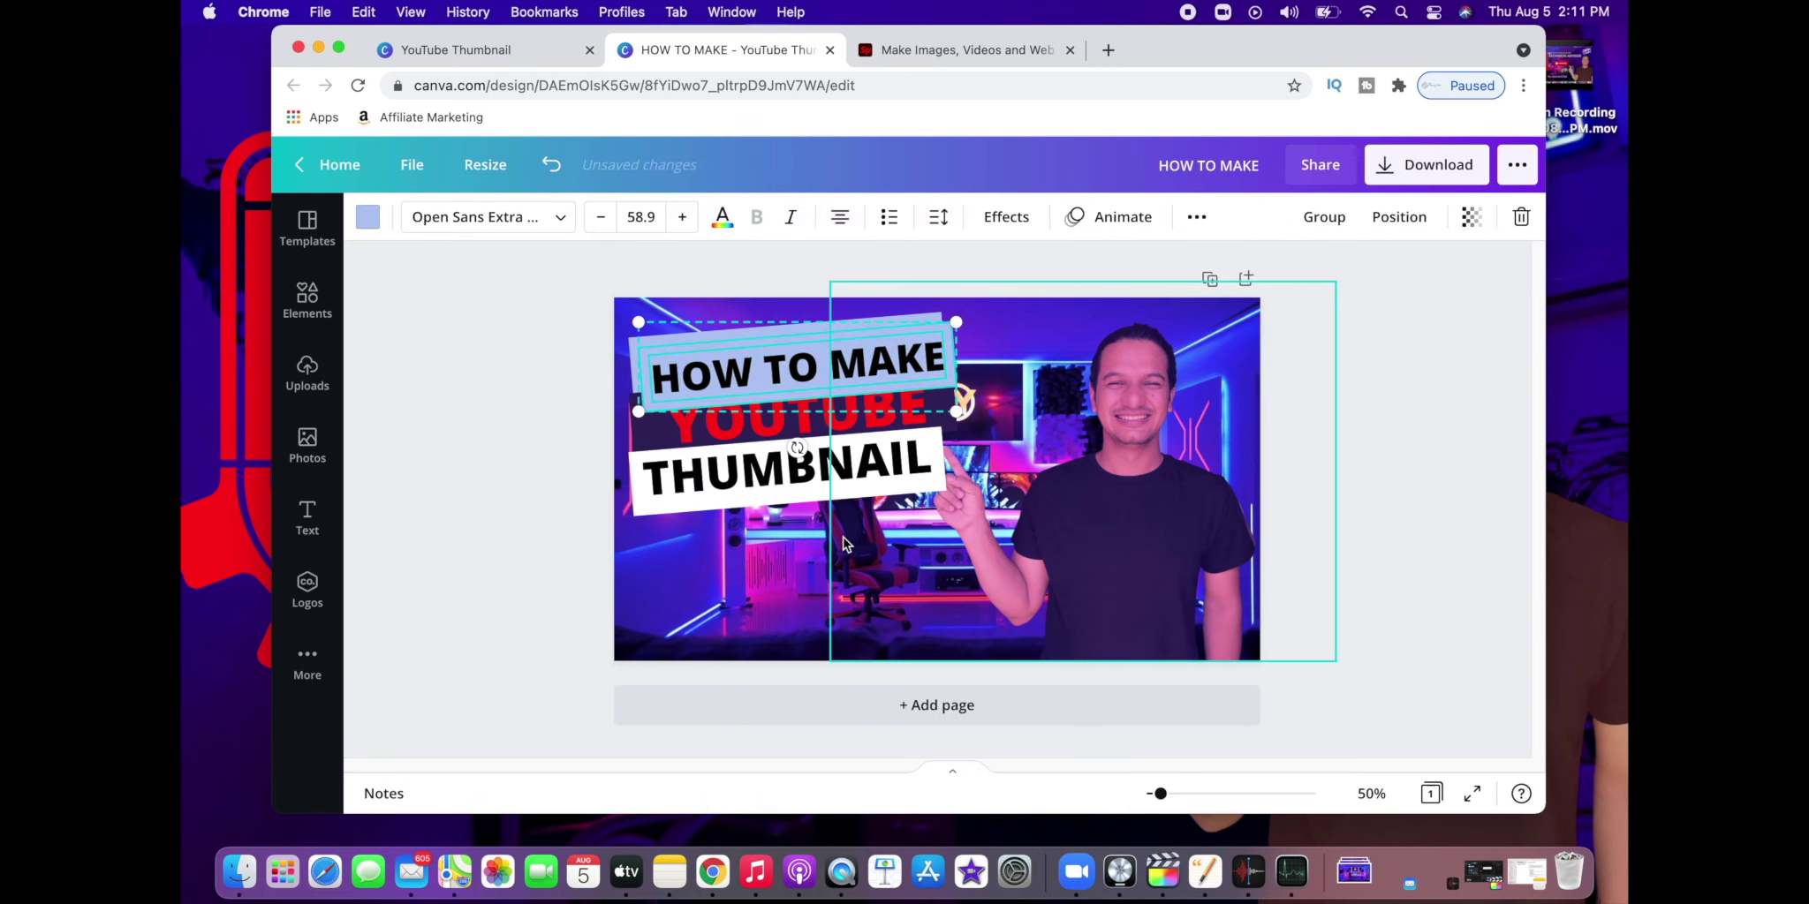
left_click_drag(788, 360, 768, 515)
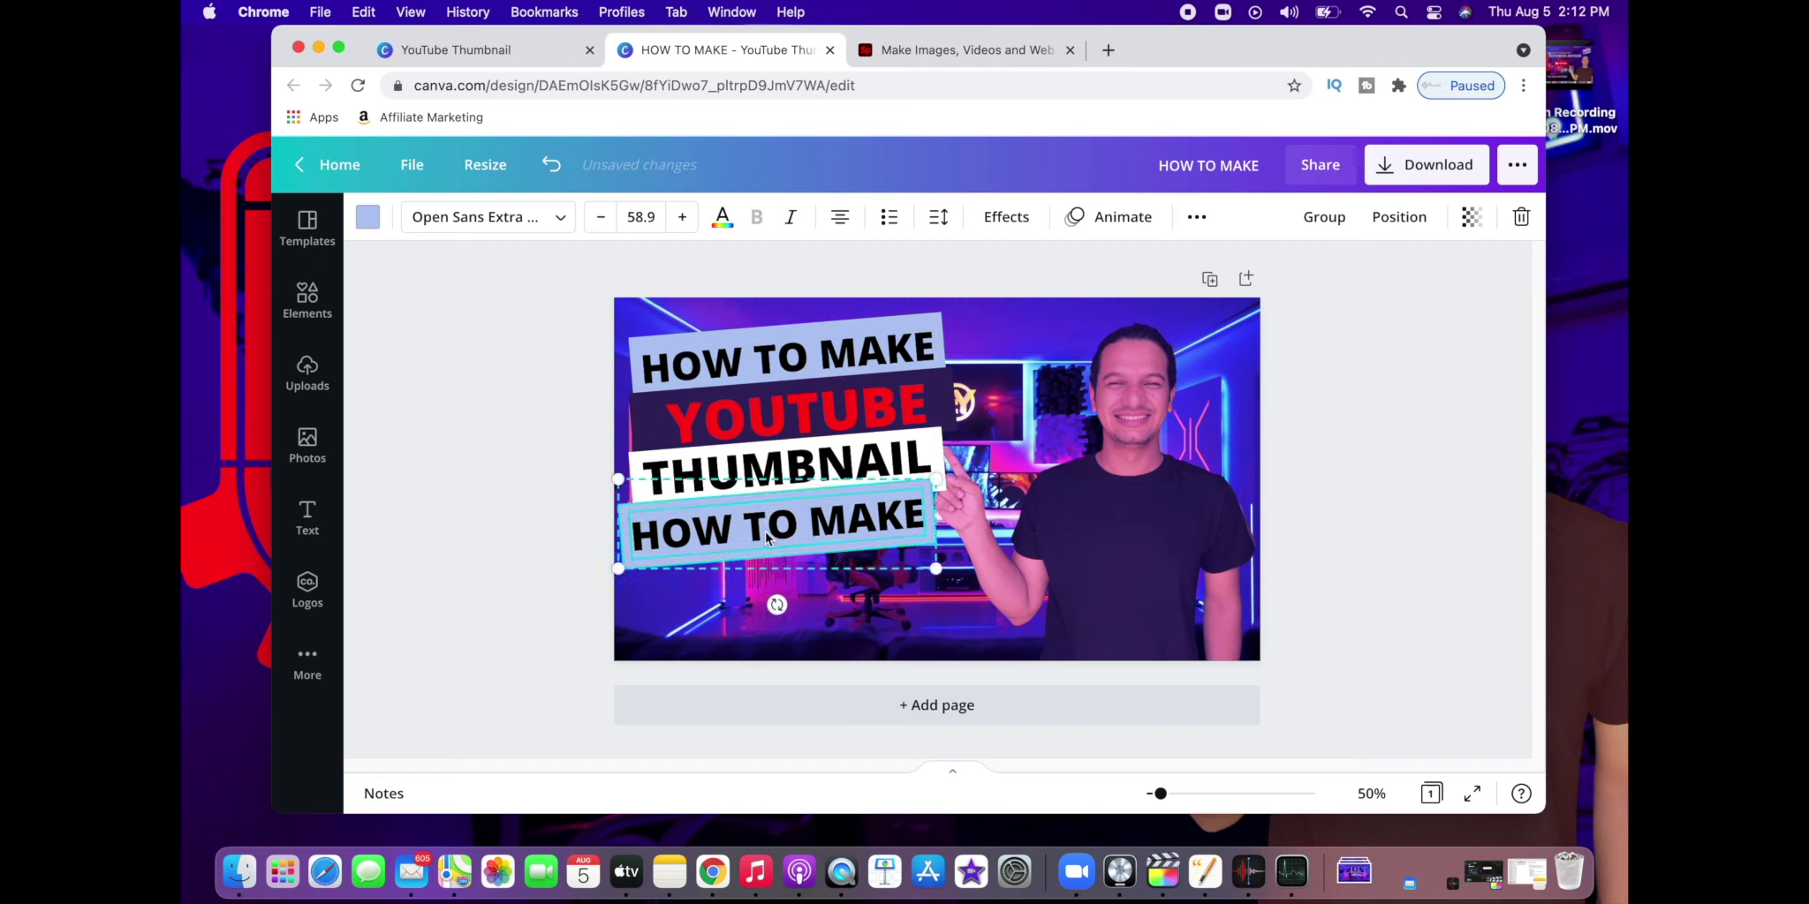
left_click(523, 553)
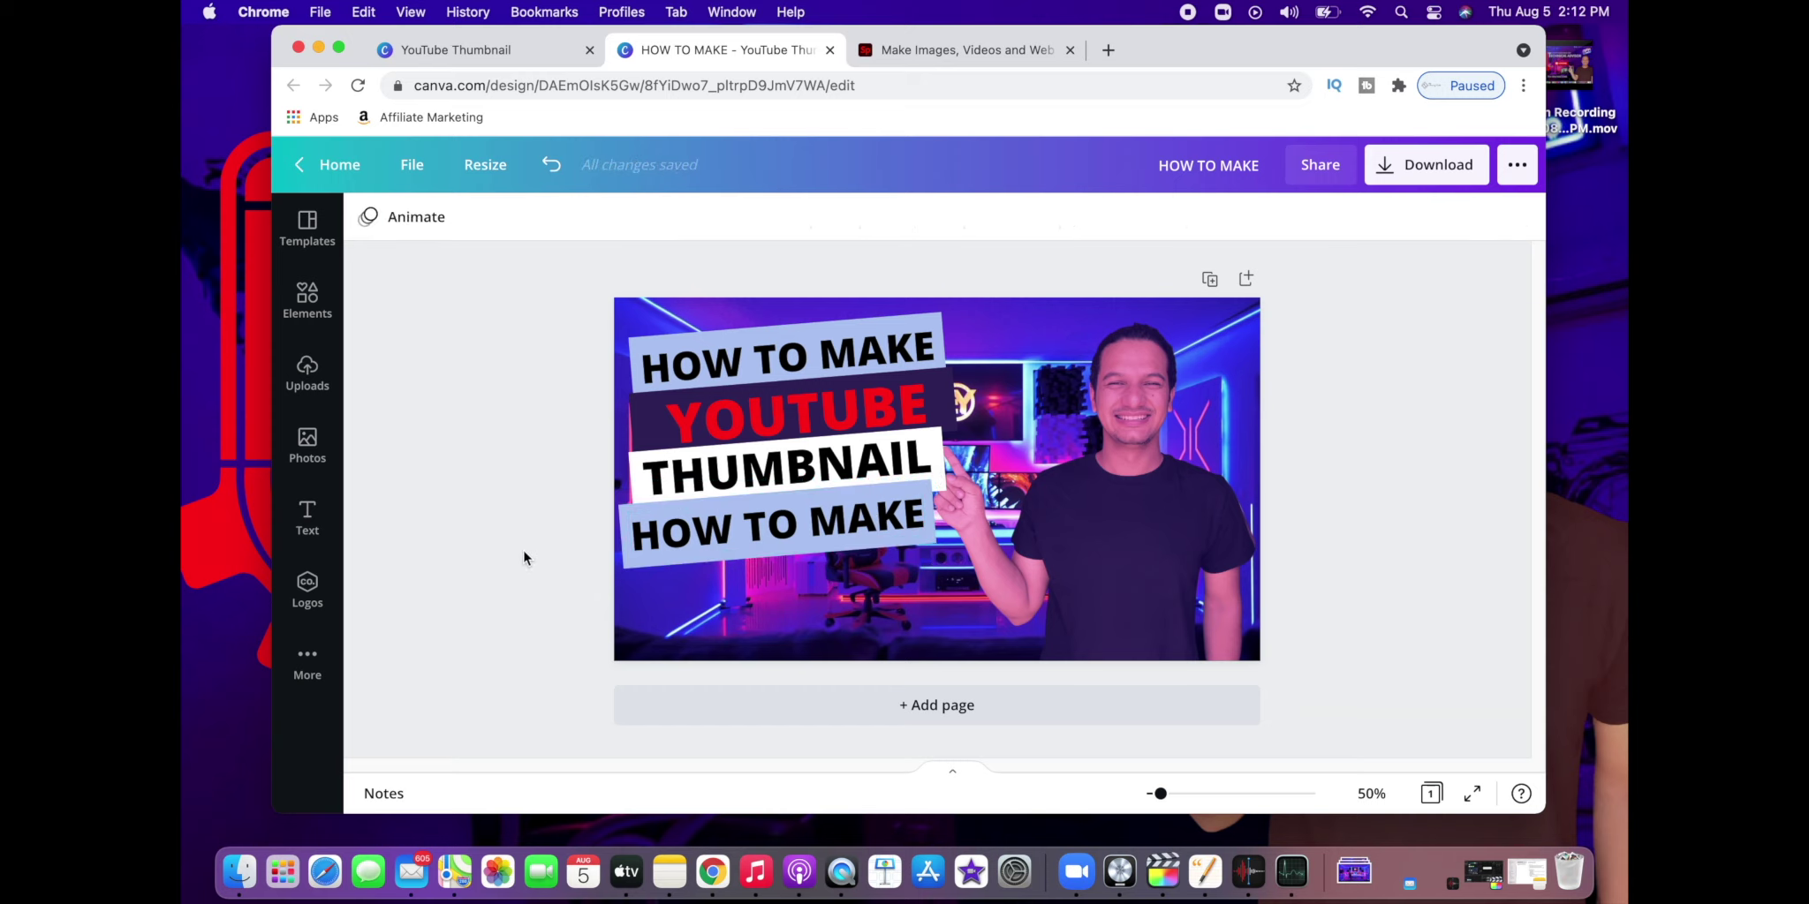
Step: Replace the copied text below THUMBNAIL with EASY & FREE and nudge the text and its strip slightly down
left_click(705, 540)
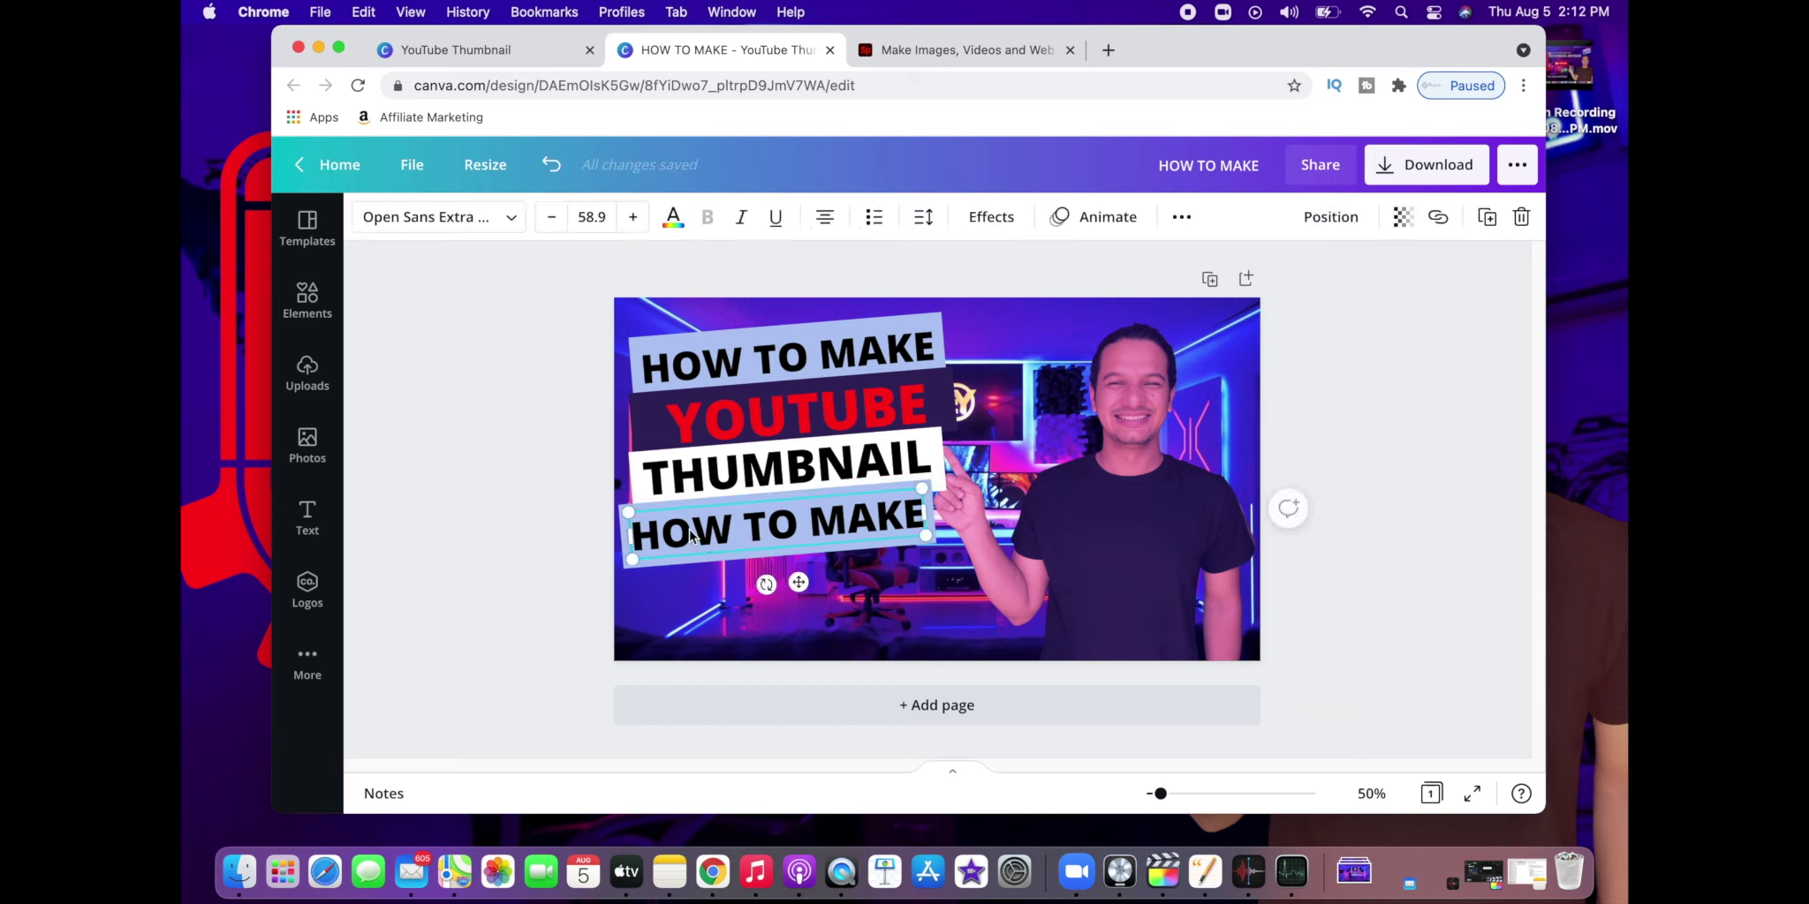
double_click(690, 533)
key("BackSpace")
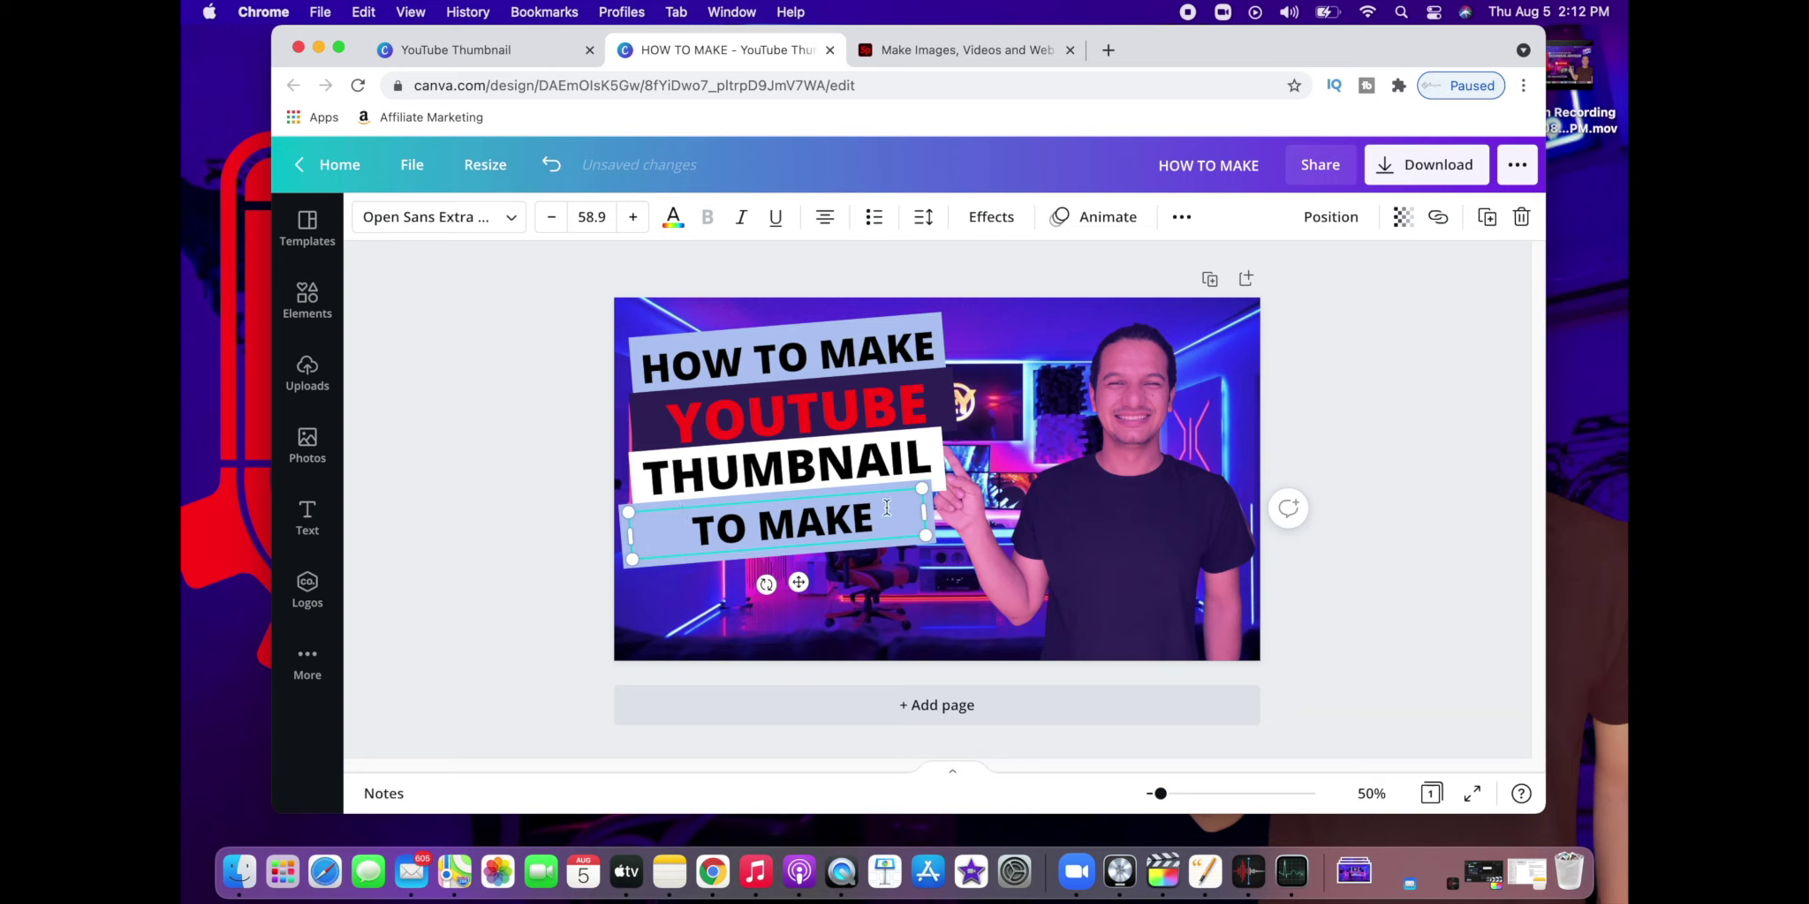
left_click_drag(873, 516, 690, 512)
type("Ea")
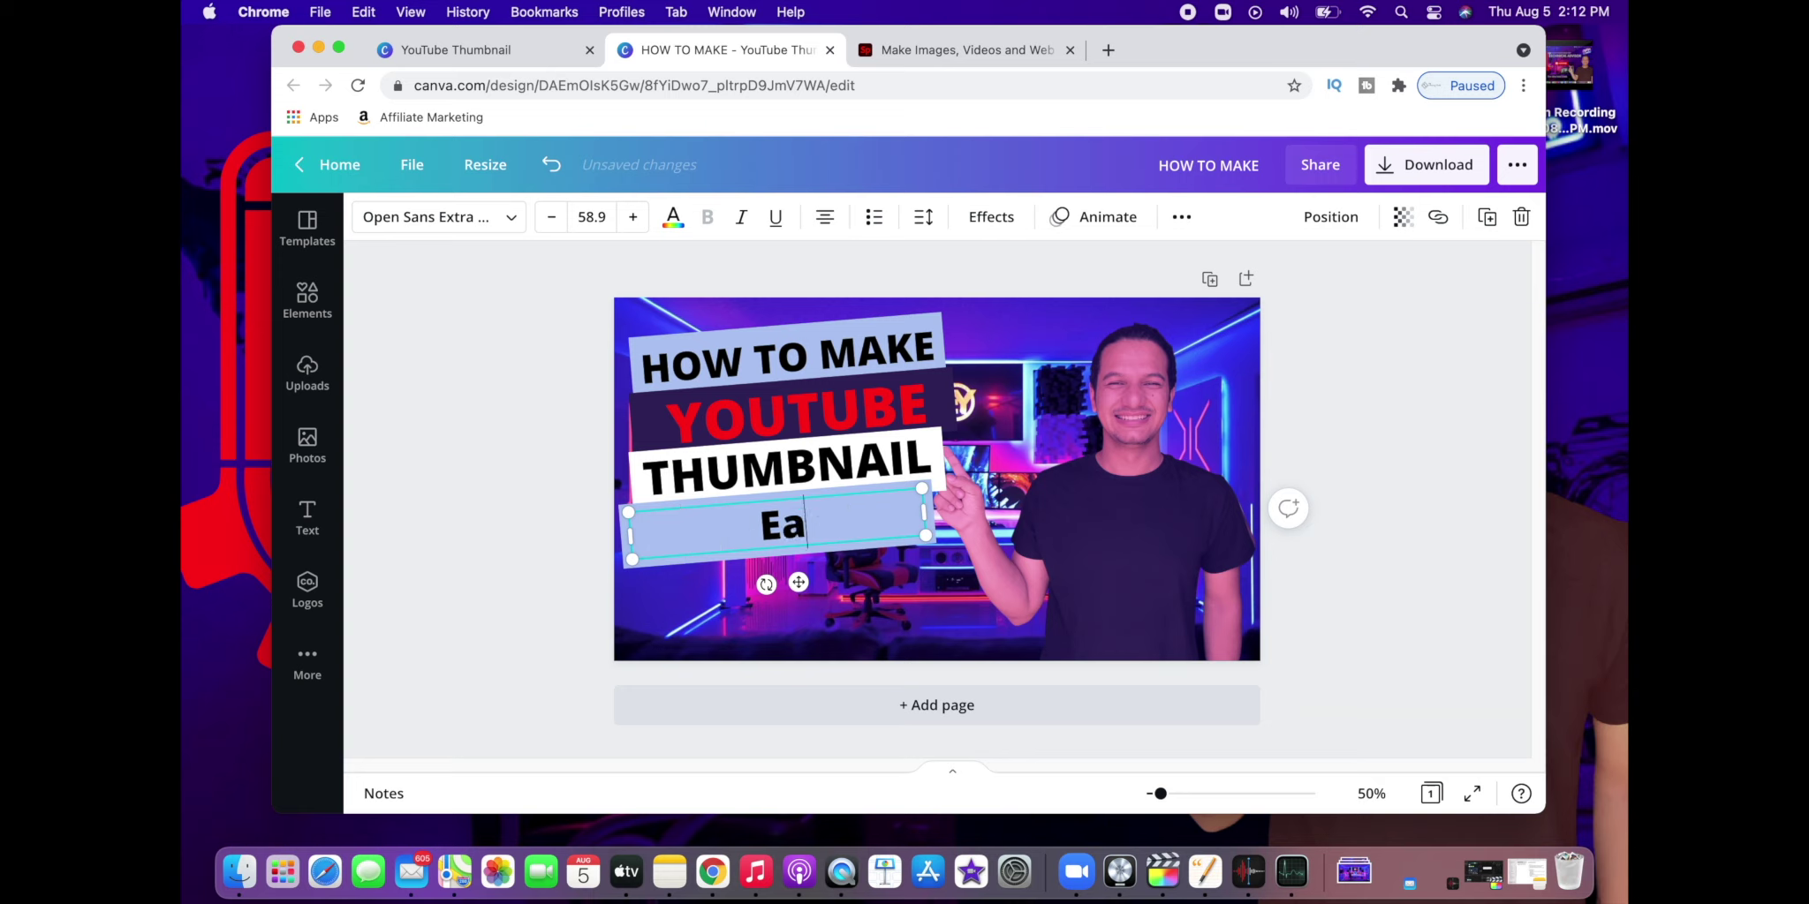
key("BackSpace")
type("ASY")
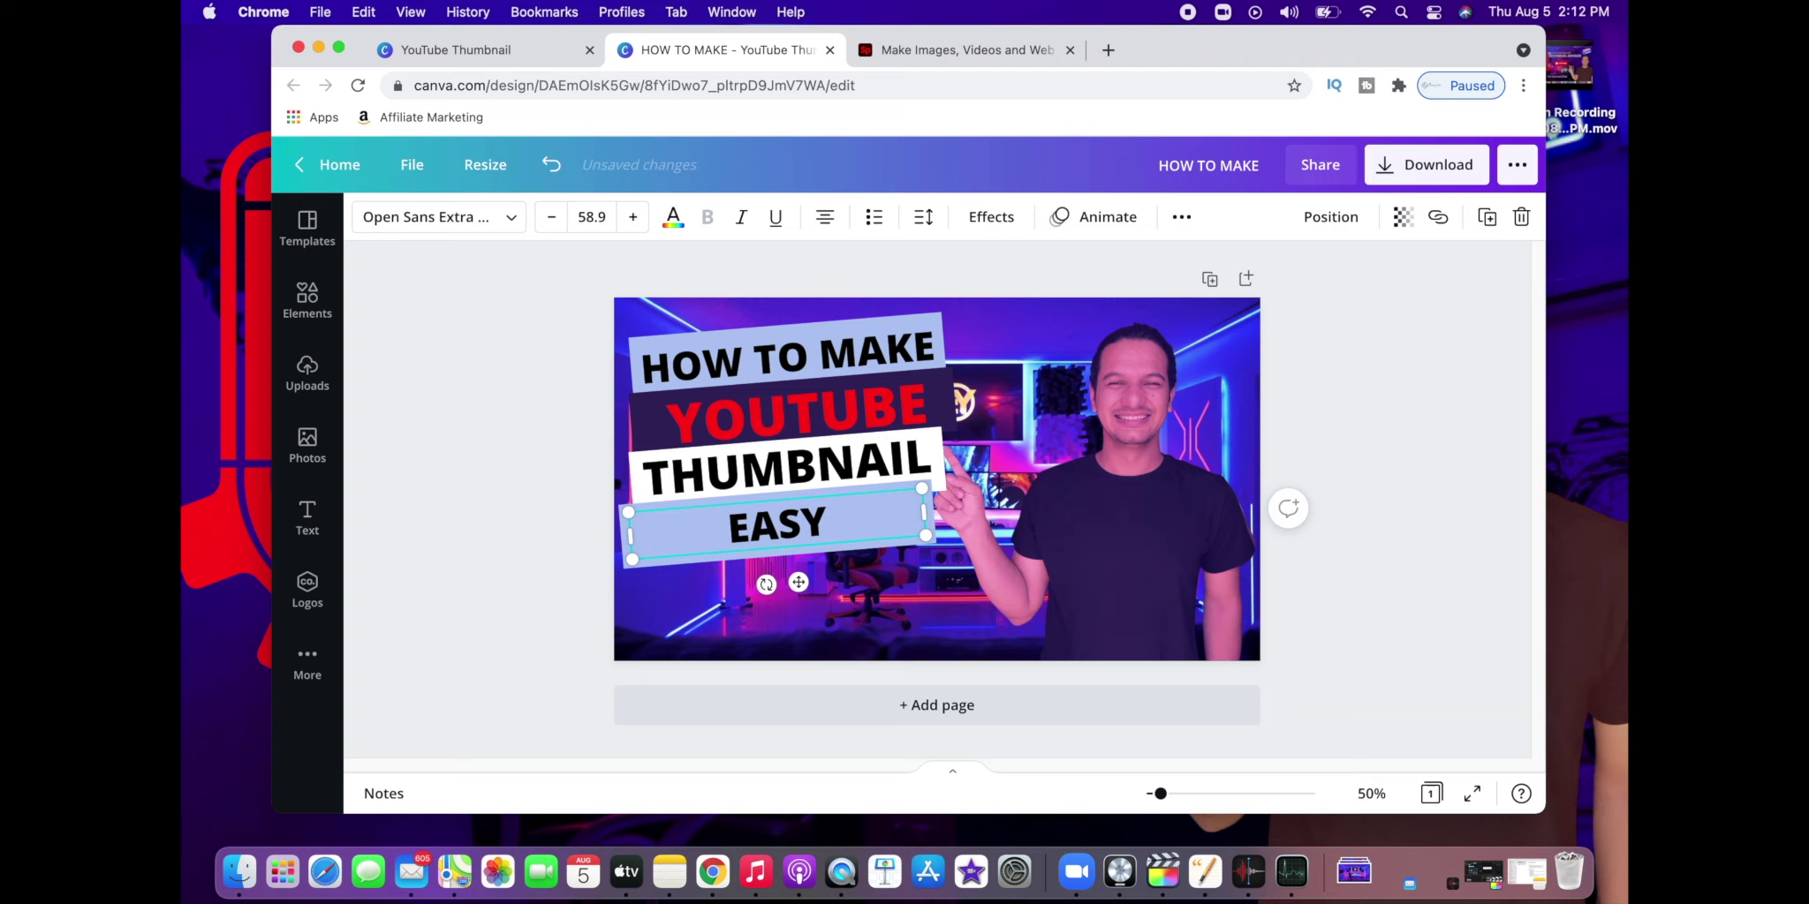
type(" & FREE")
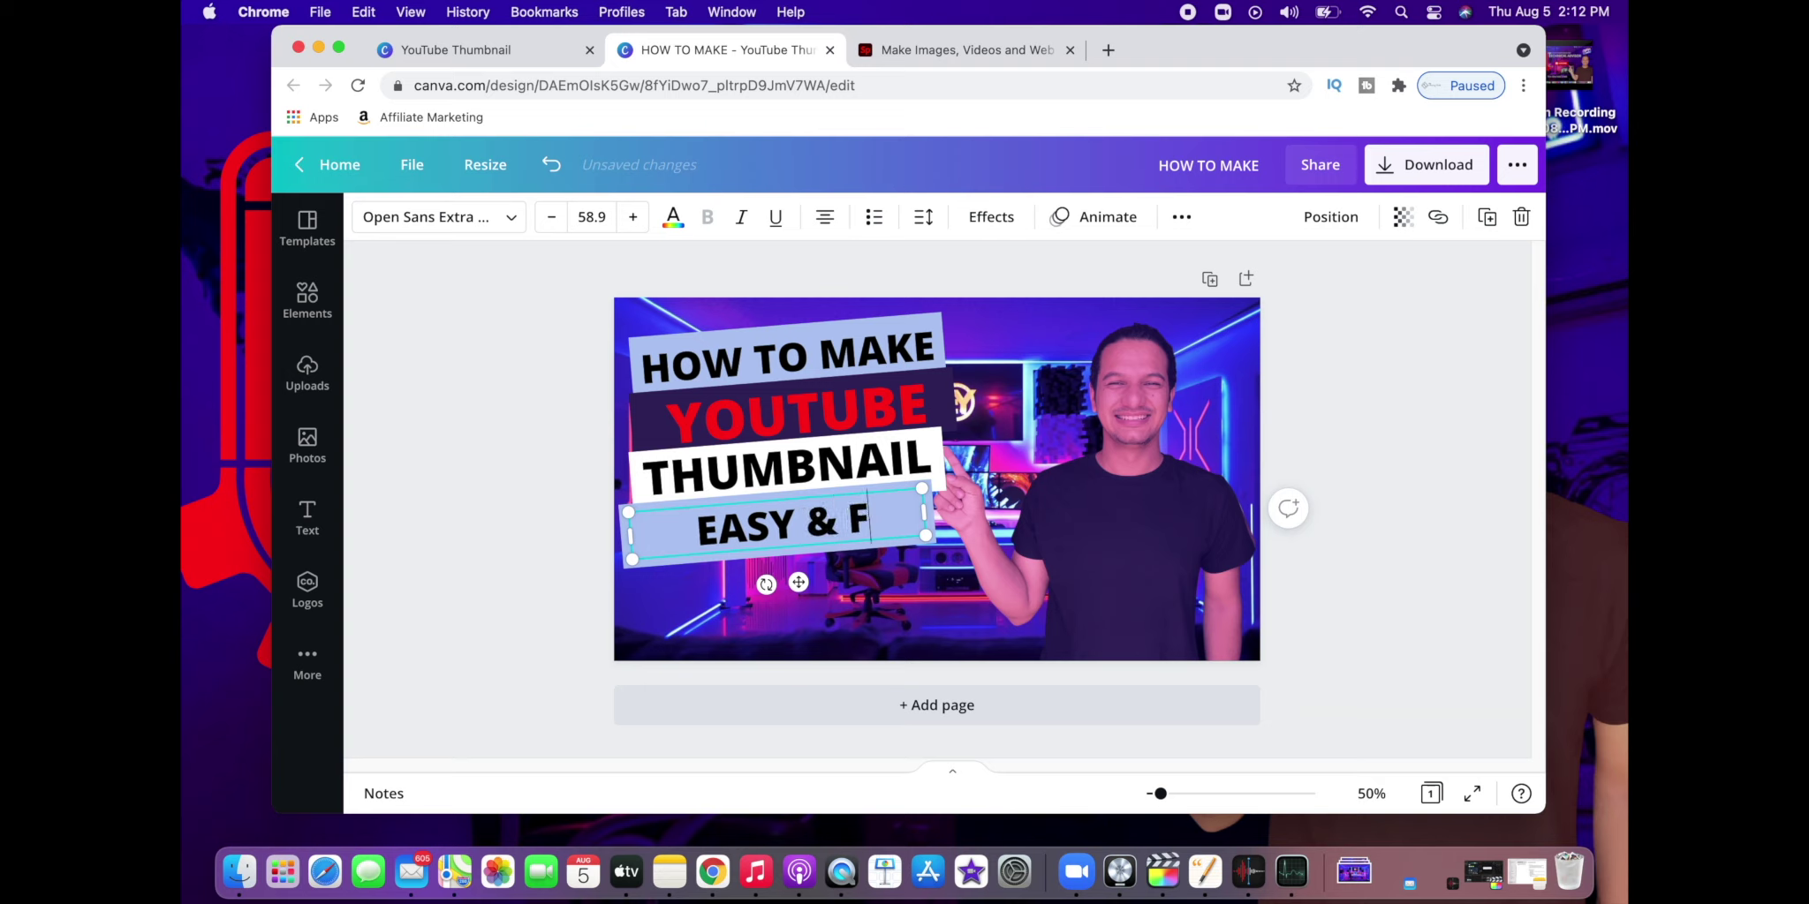
left_click(555, 532)
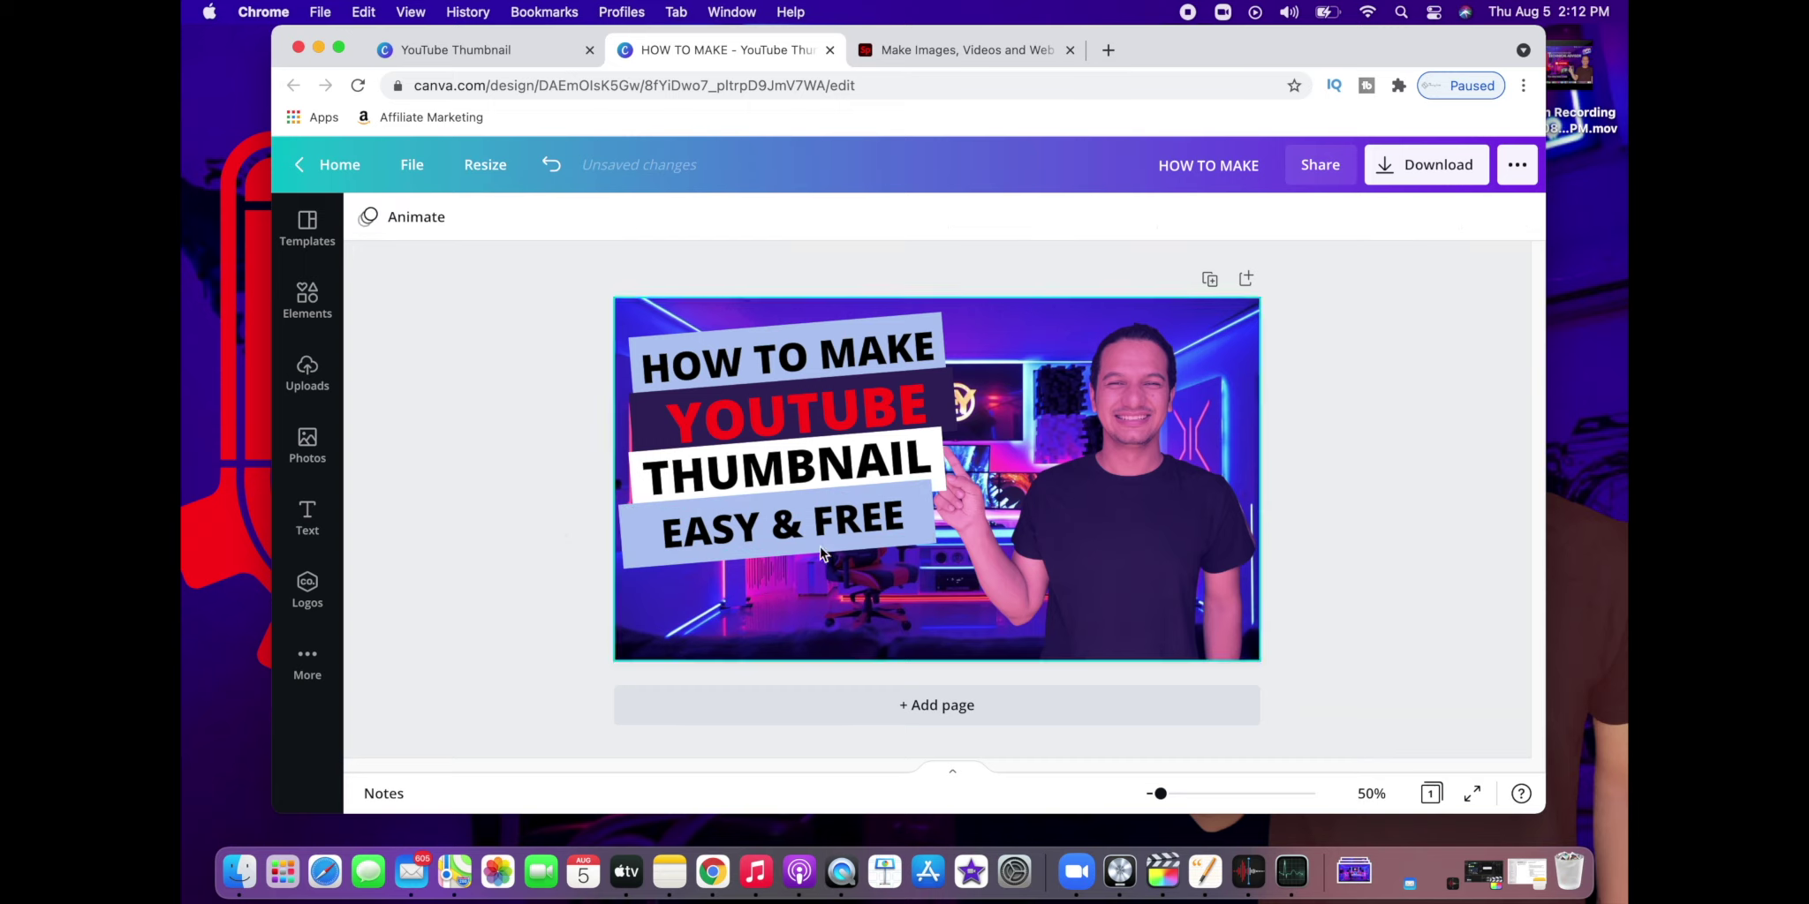
left_click_drag(631, 565, 695, 551)
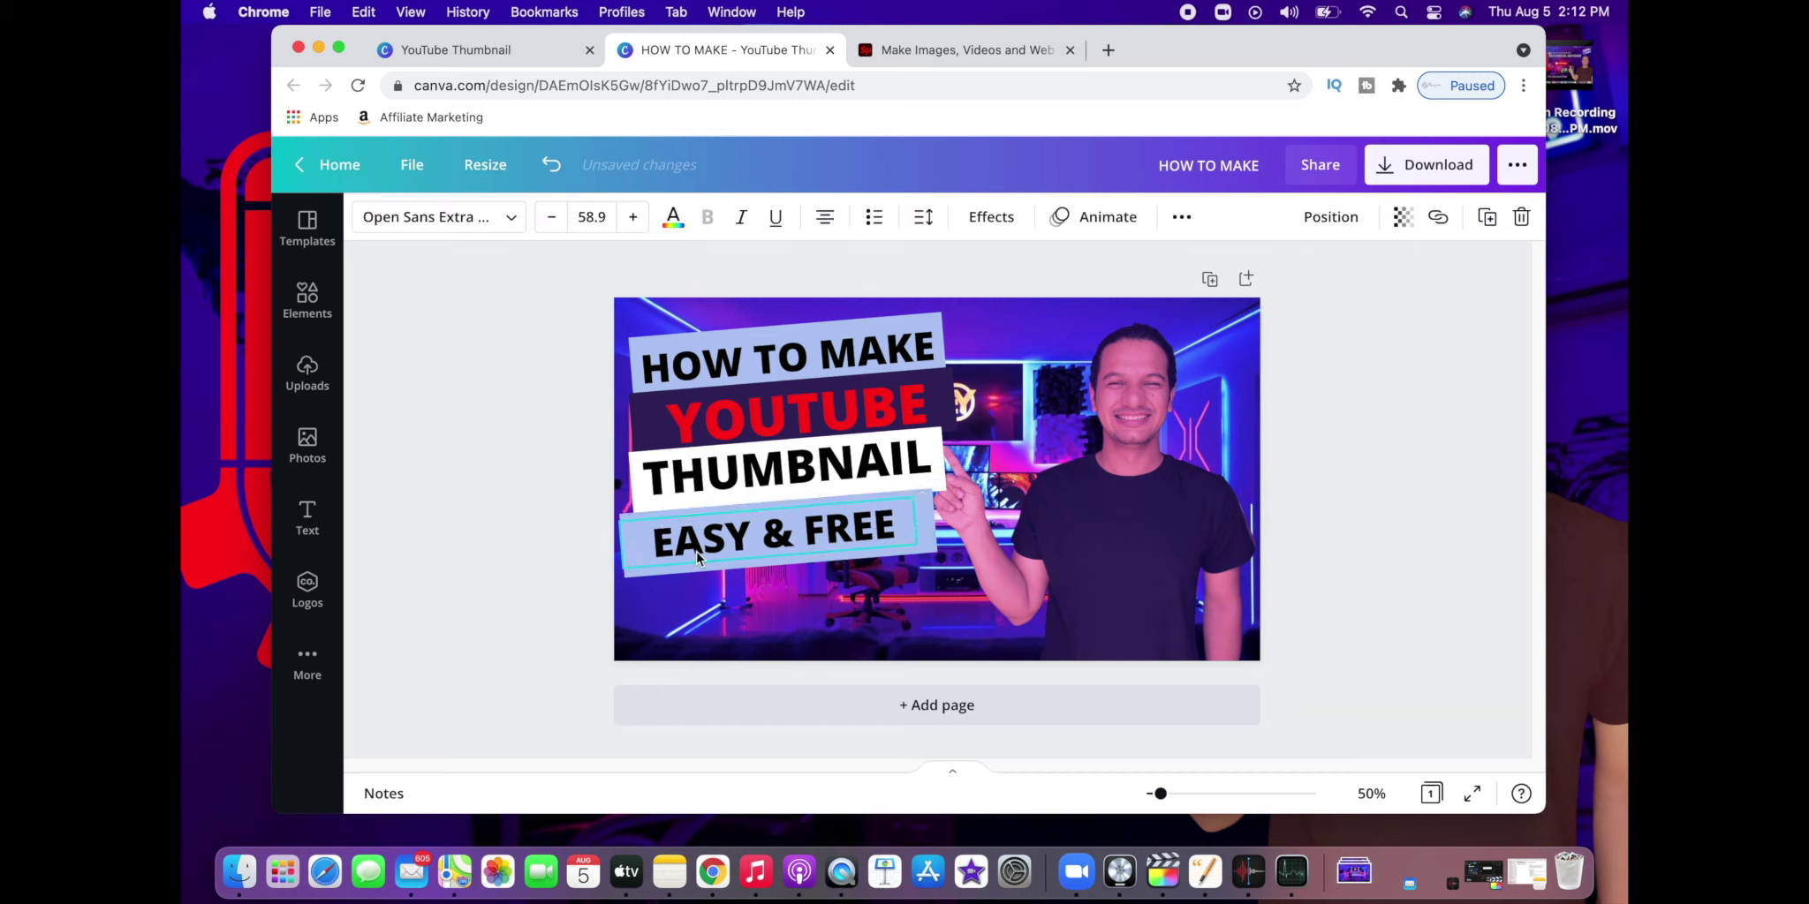
left_click(1360, 485)
Step: Bring the portrait cutout to the front and enlarge it slightly so the pointing finger overlaps the THUMBNAIL strip
left_click(1175, 532)
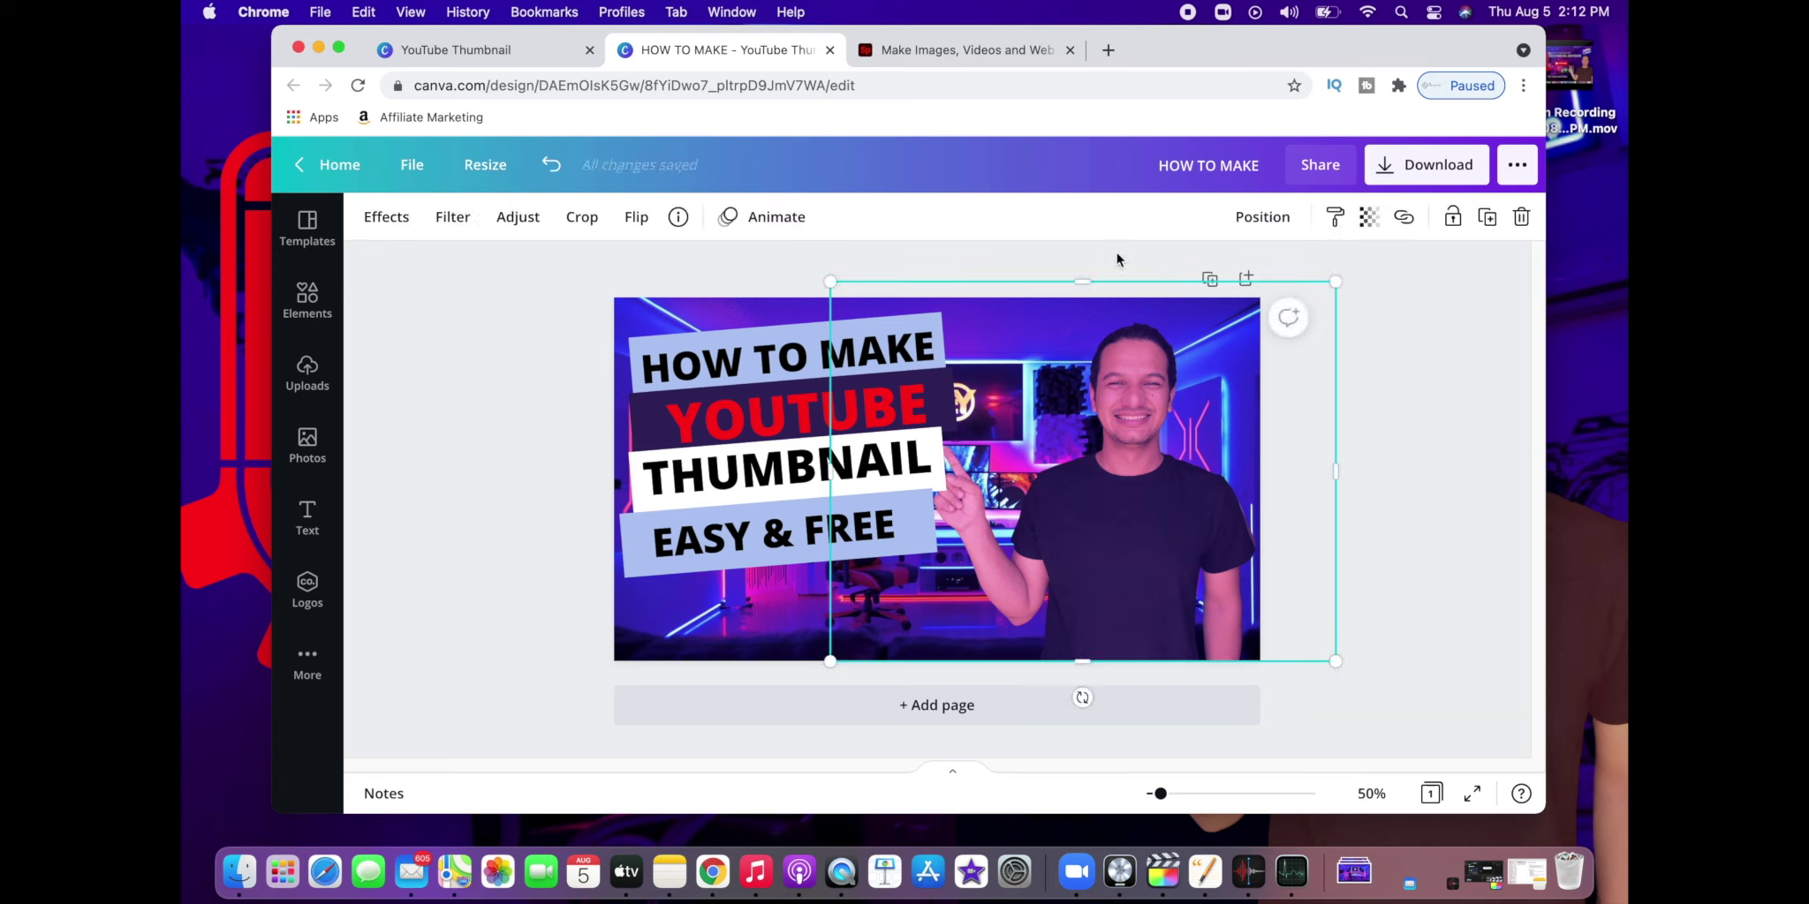
left_click(1262, 217)
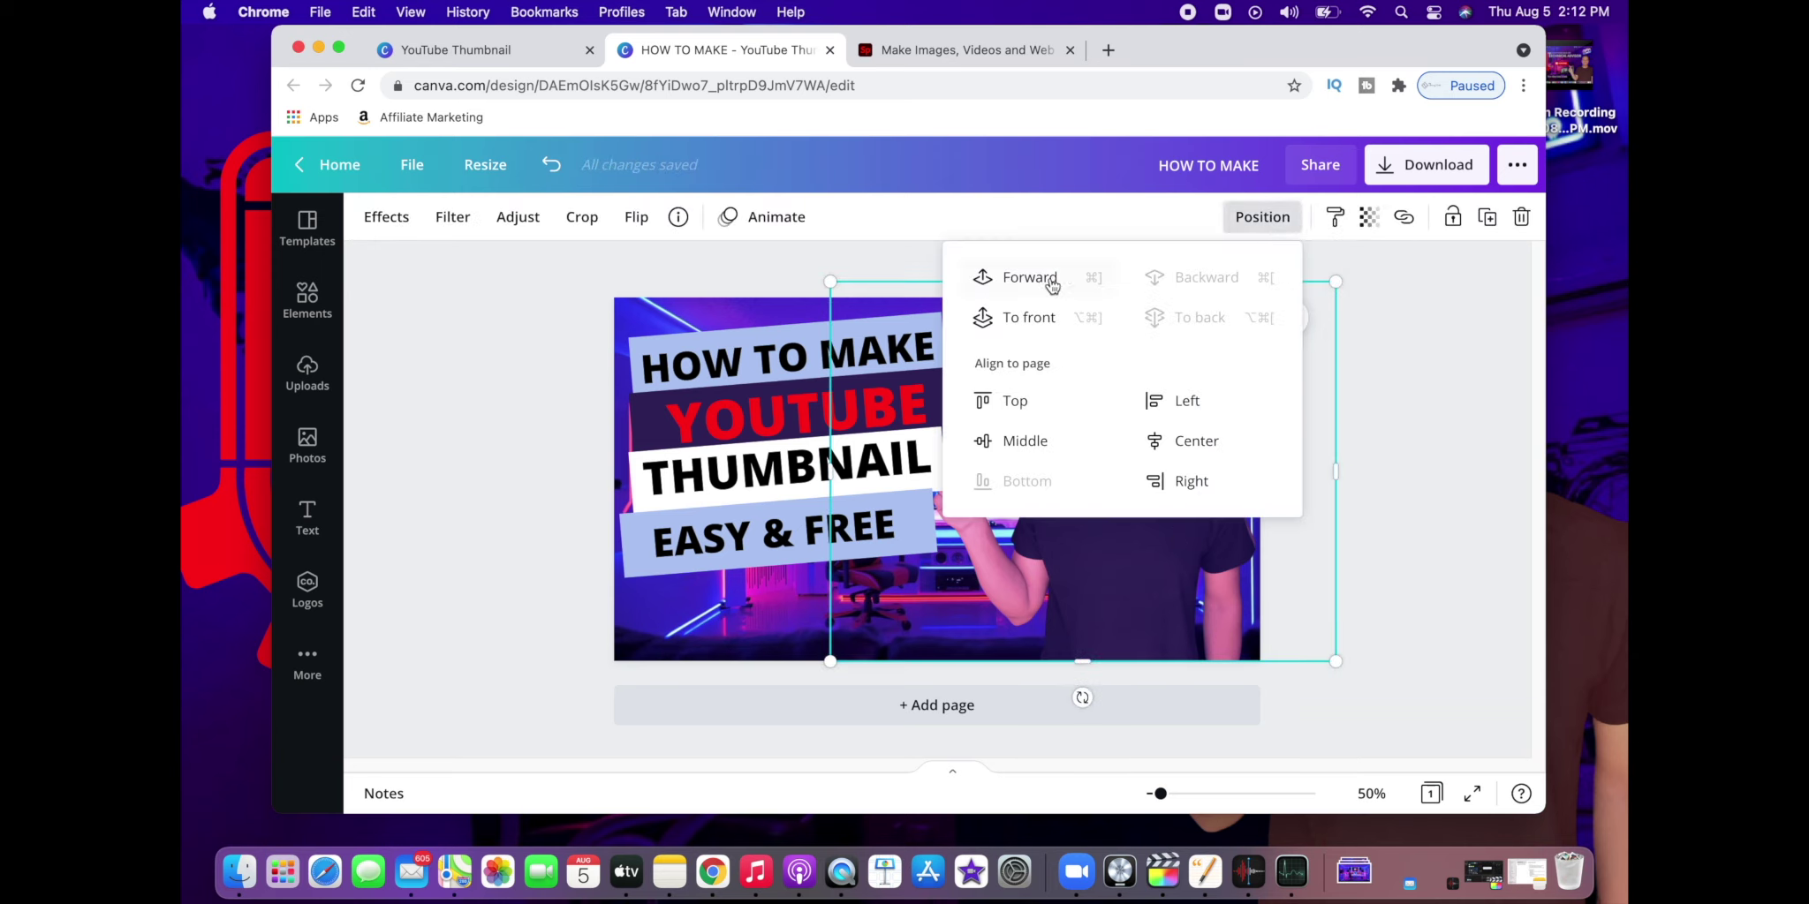
left_click(1013, 289)
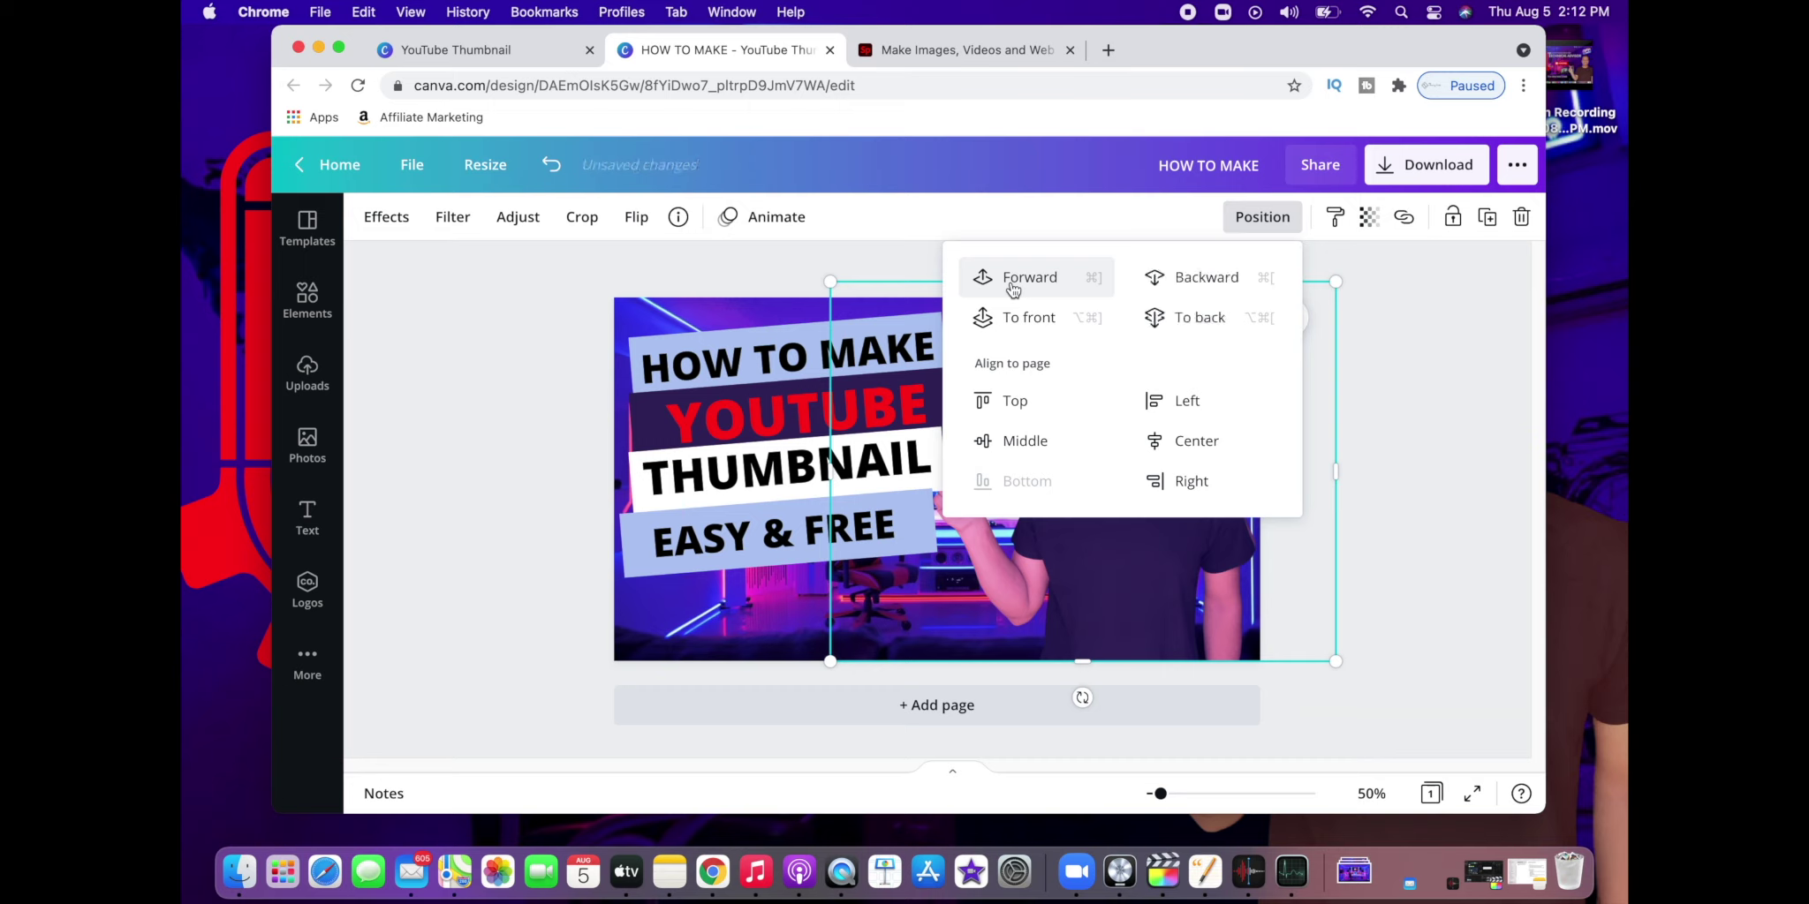
left_click(1443, 364)
left_click(1263, 217)
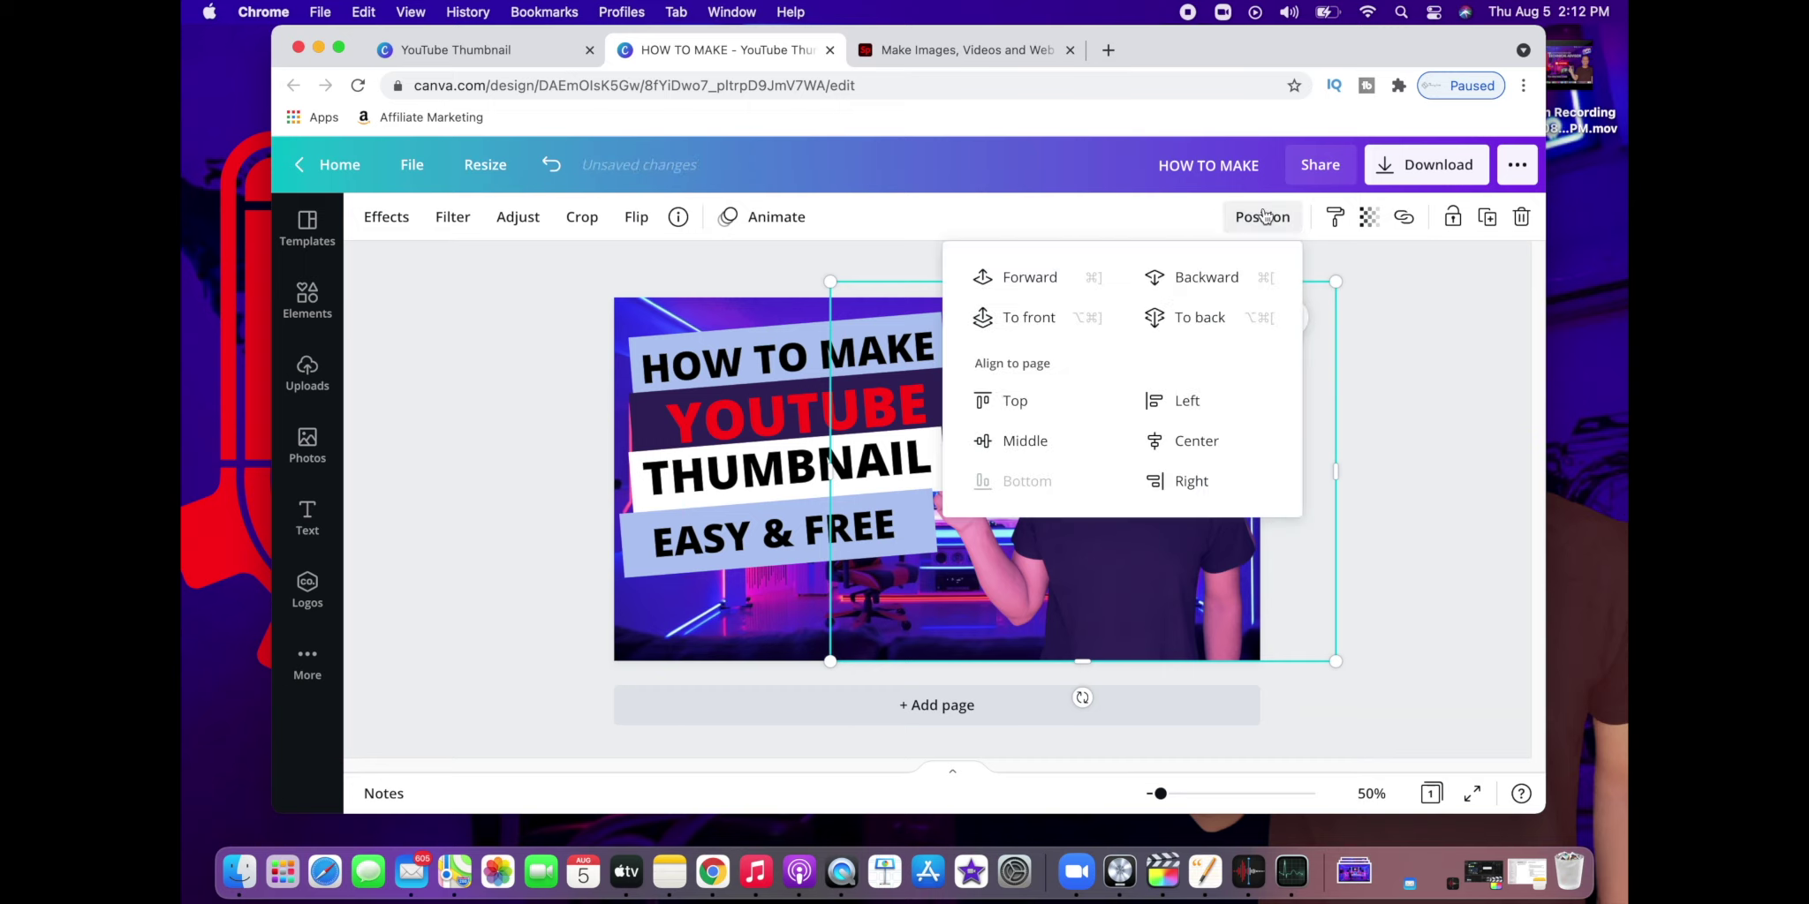
left_click(1033, 318)
left_click(1495, 461)
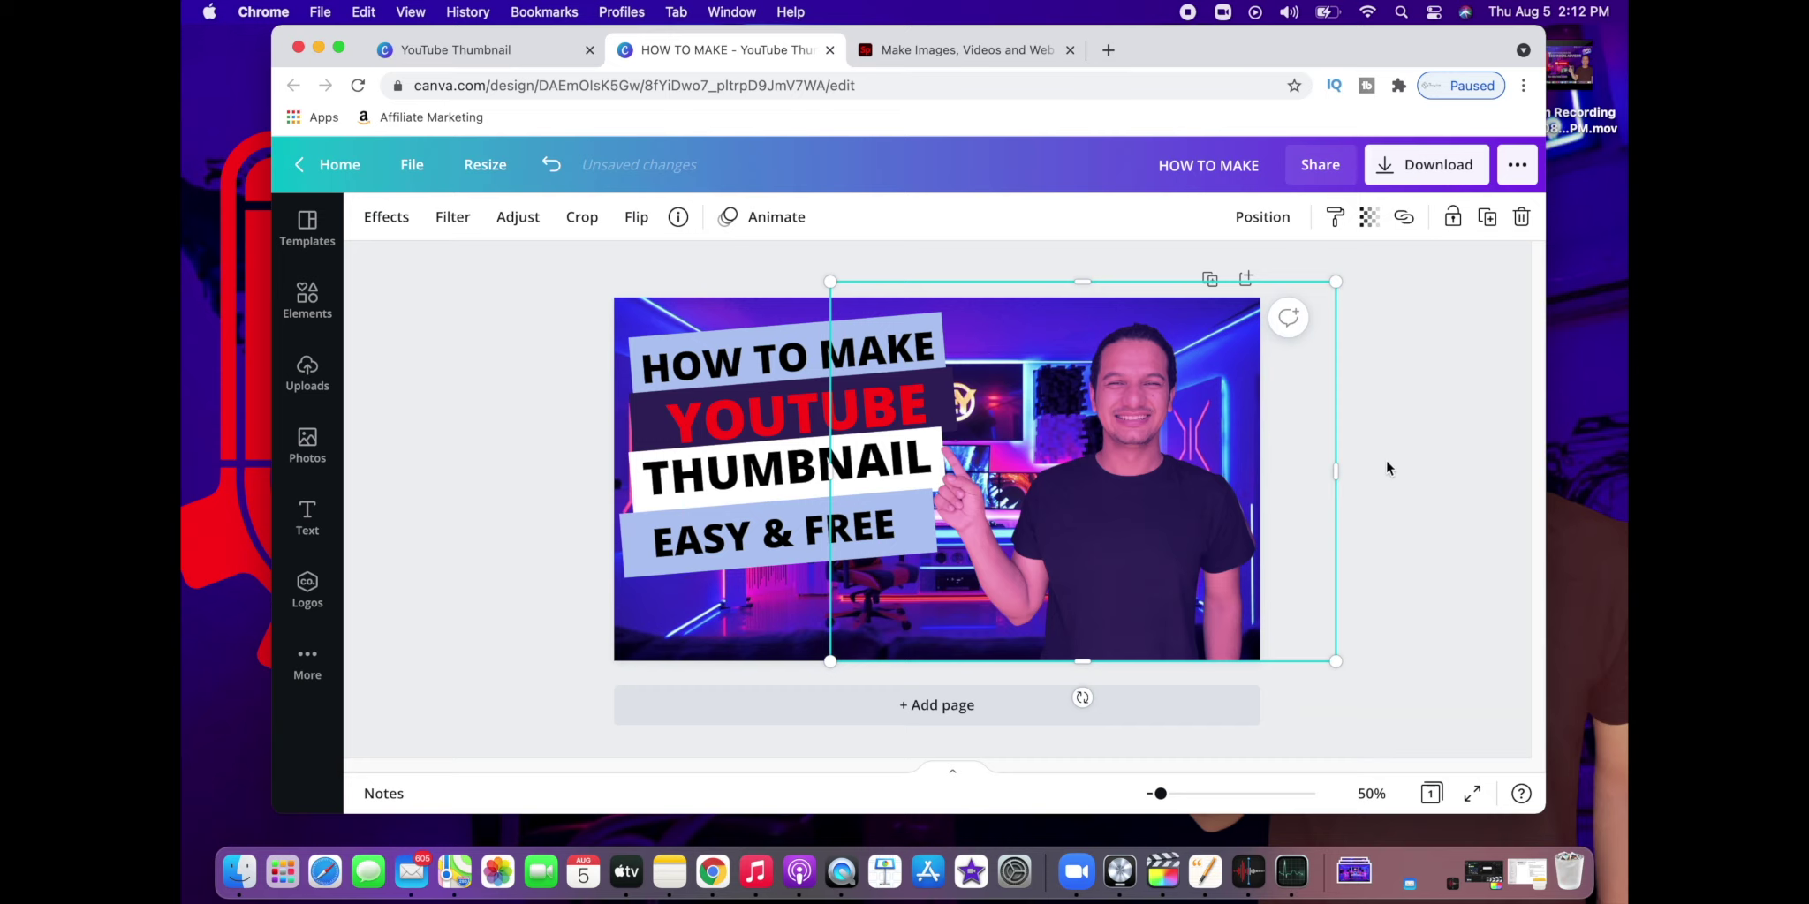
mouse_move(830, 281)
left_mouse_down()
mouse_move(796, 267)
mouse_move(807, 276)
left_mouse_up()
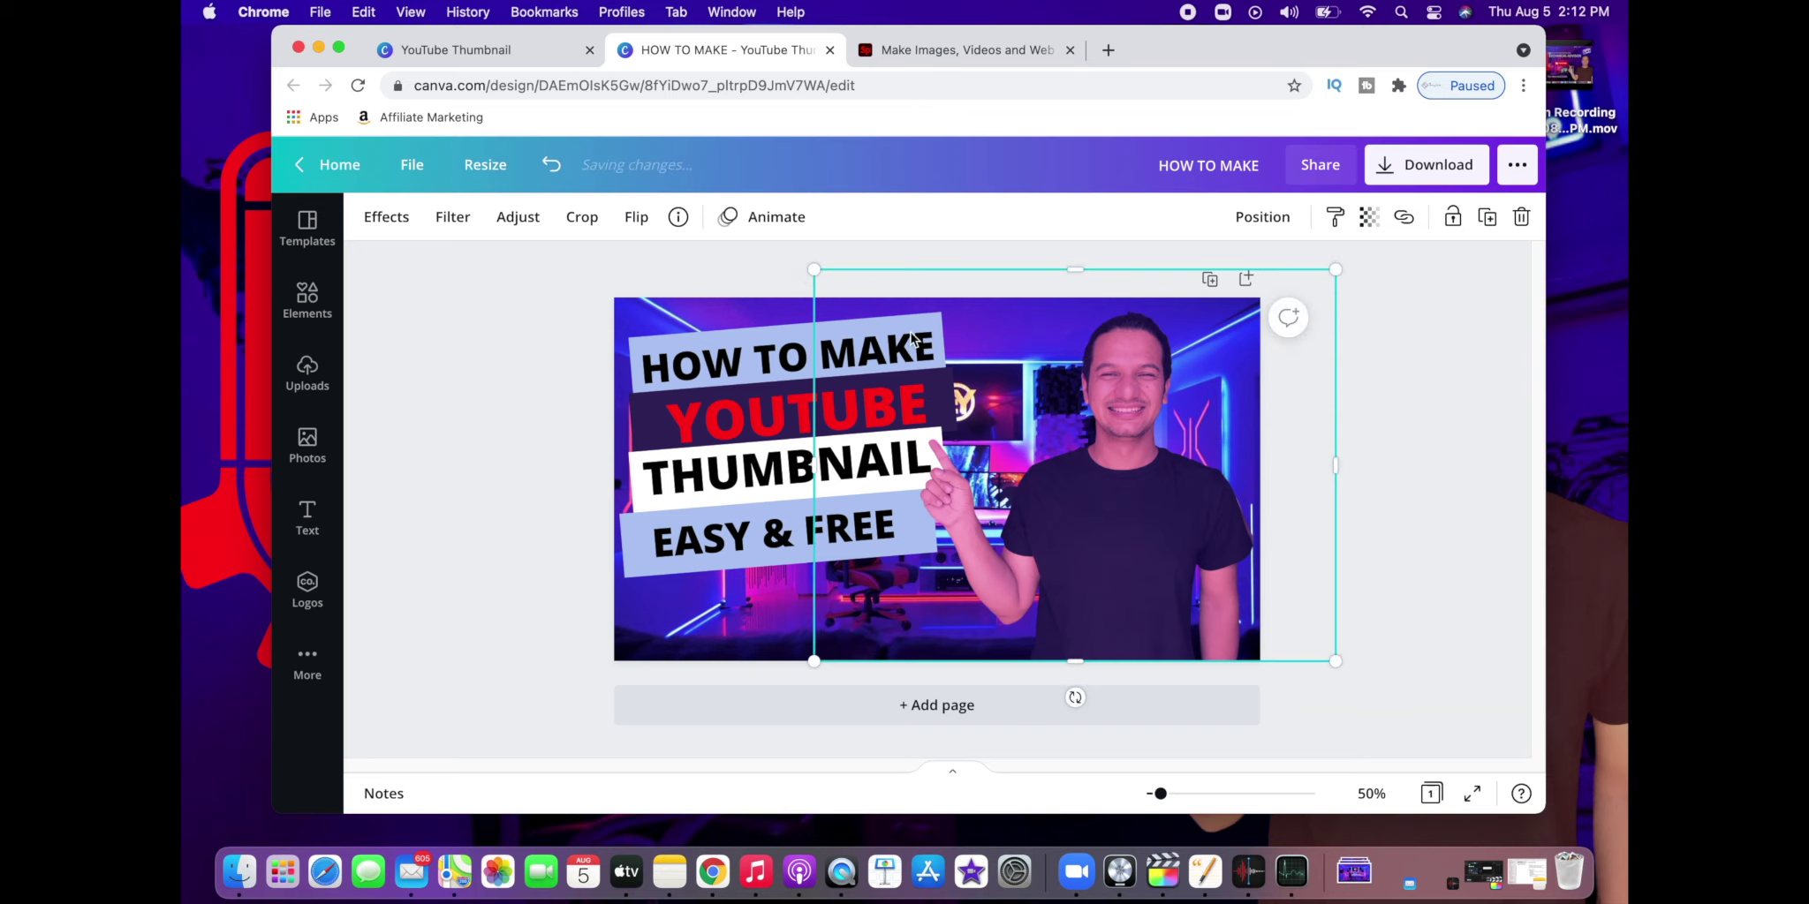
left_click(1450, 481)
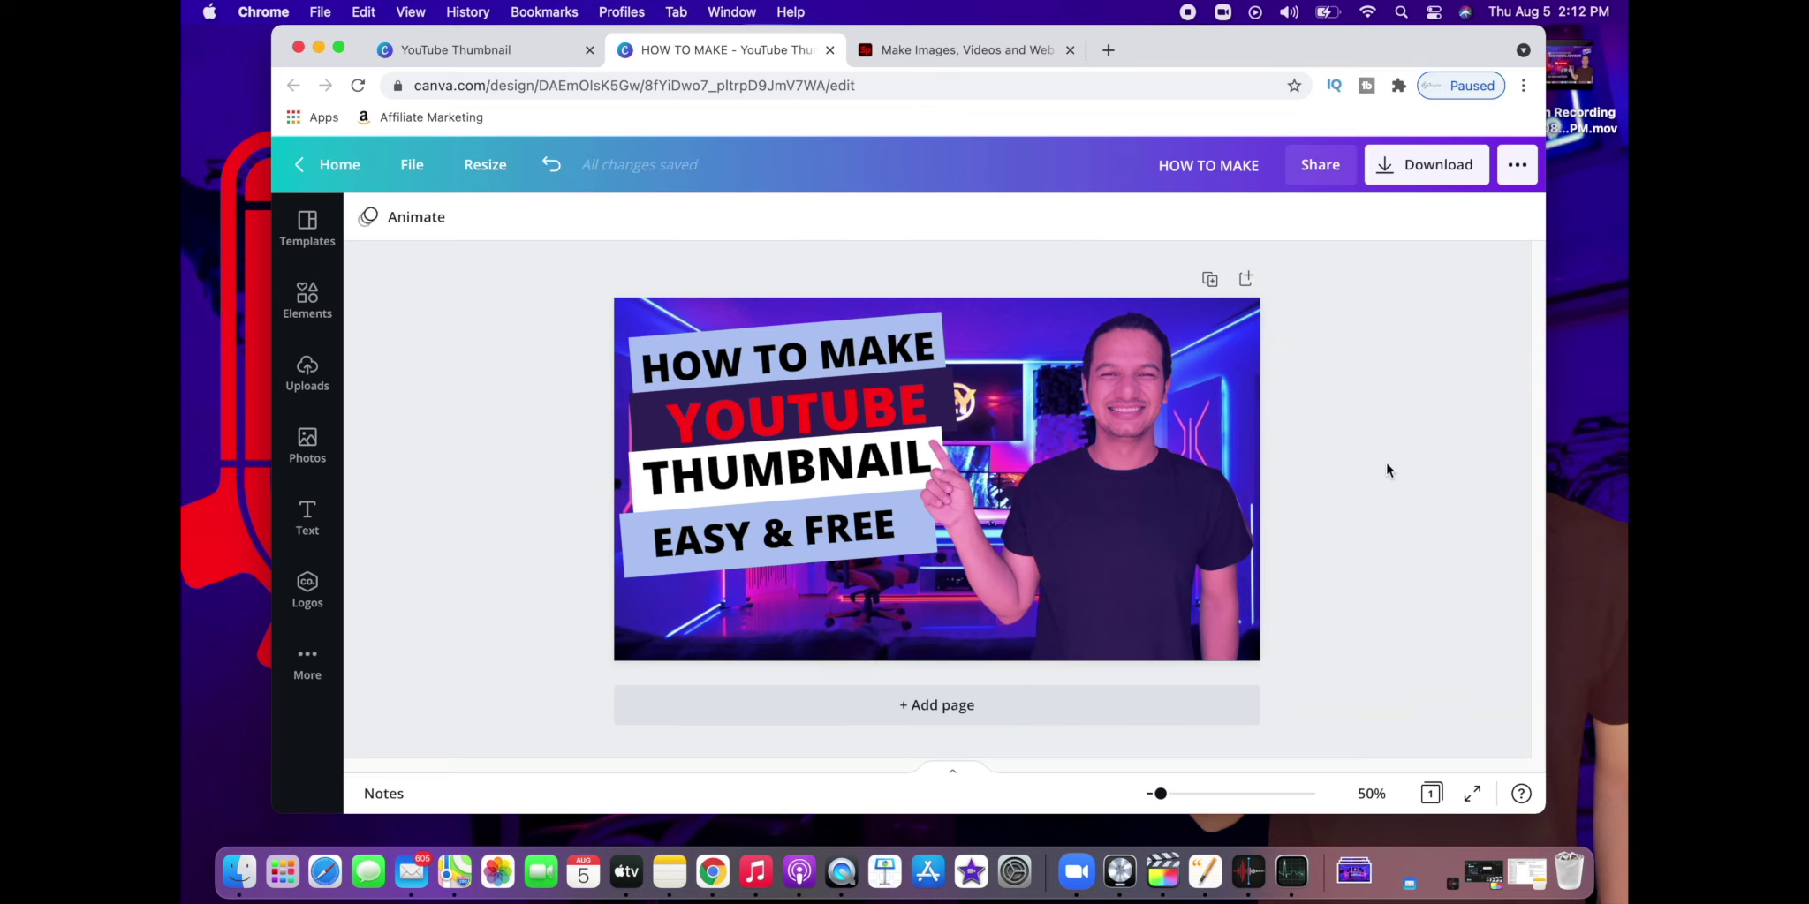
Step: Search the elements for youtube and add the free bright red play button logo to the design
left_click(309, 301)
left_click(540, 229)
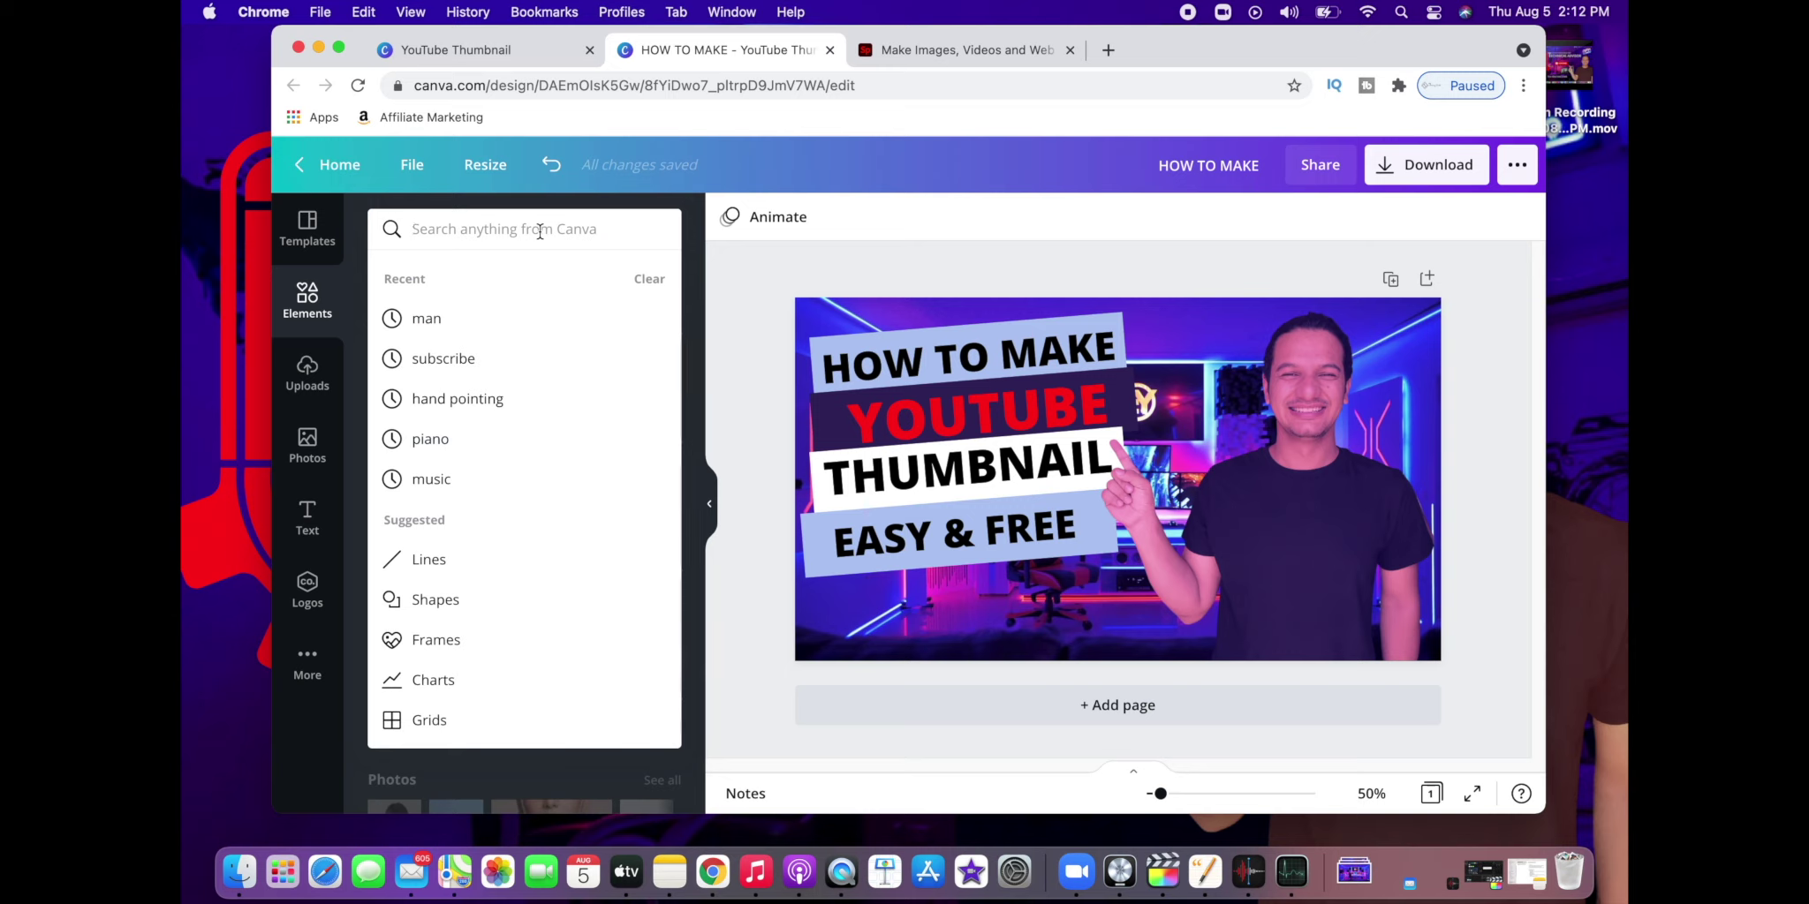
type("youtube")
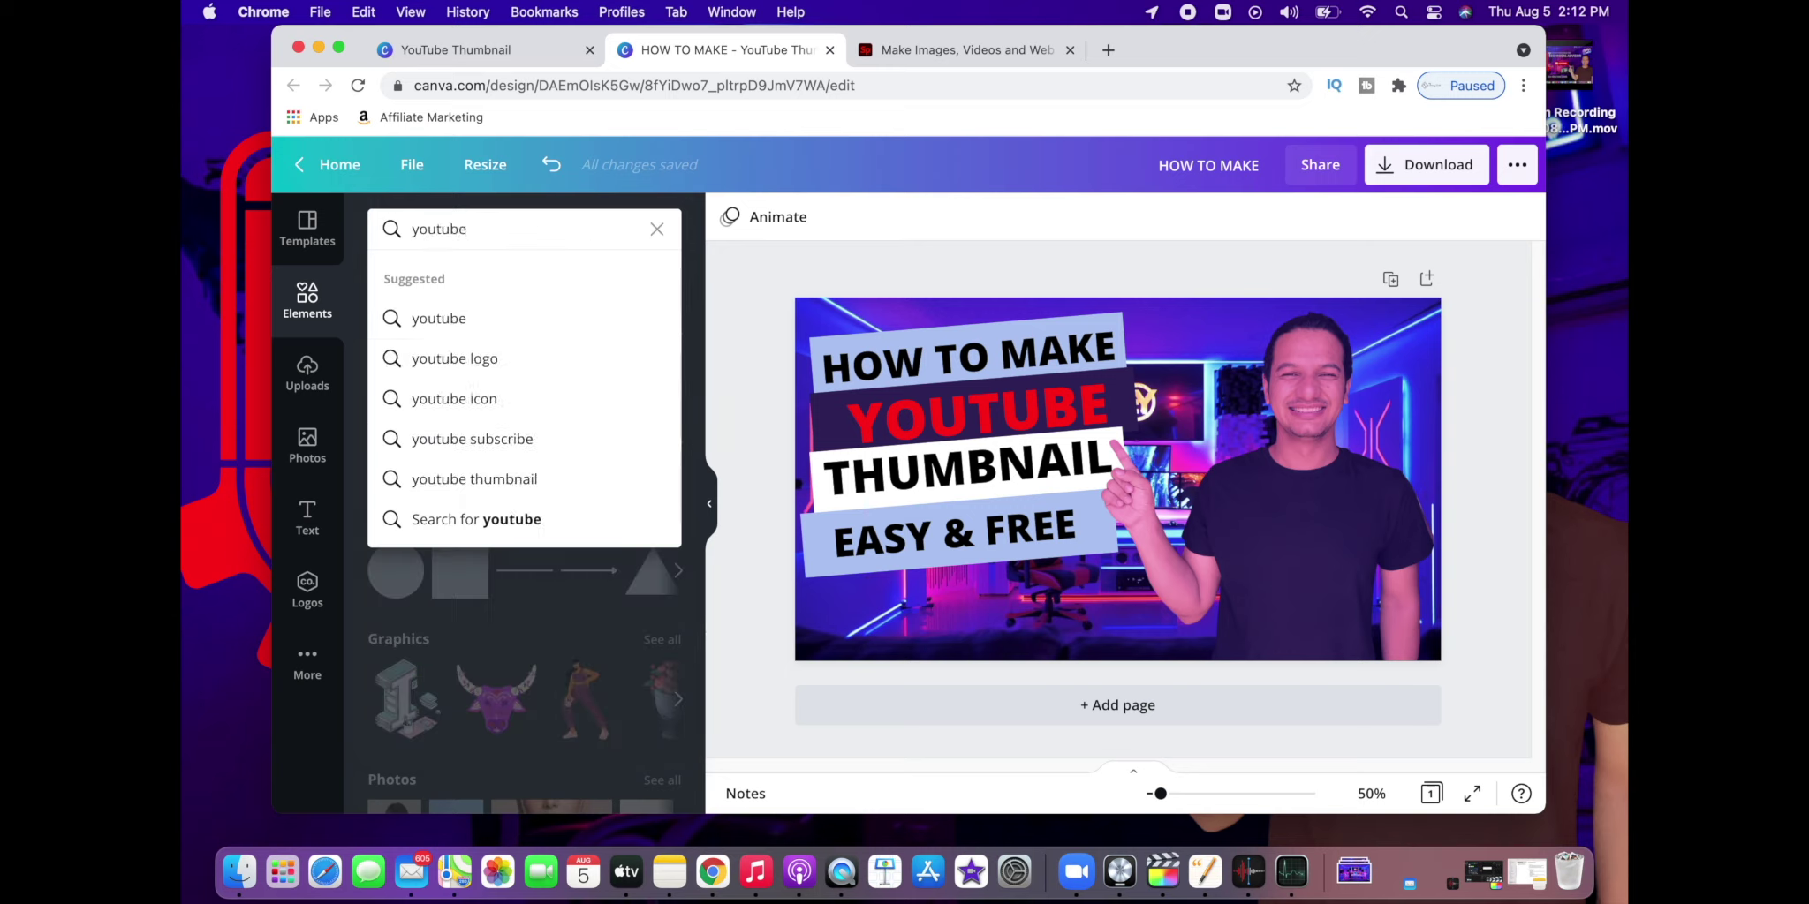
key("Return")
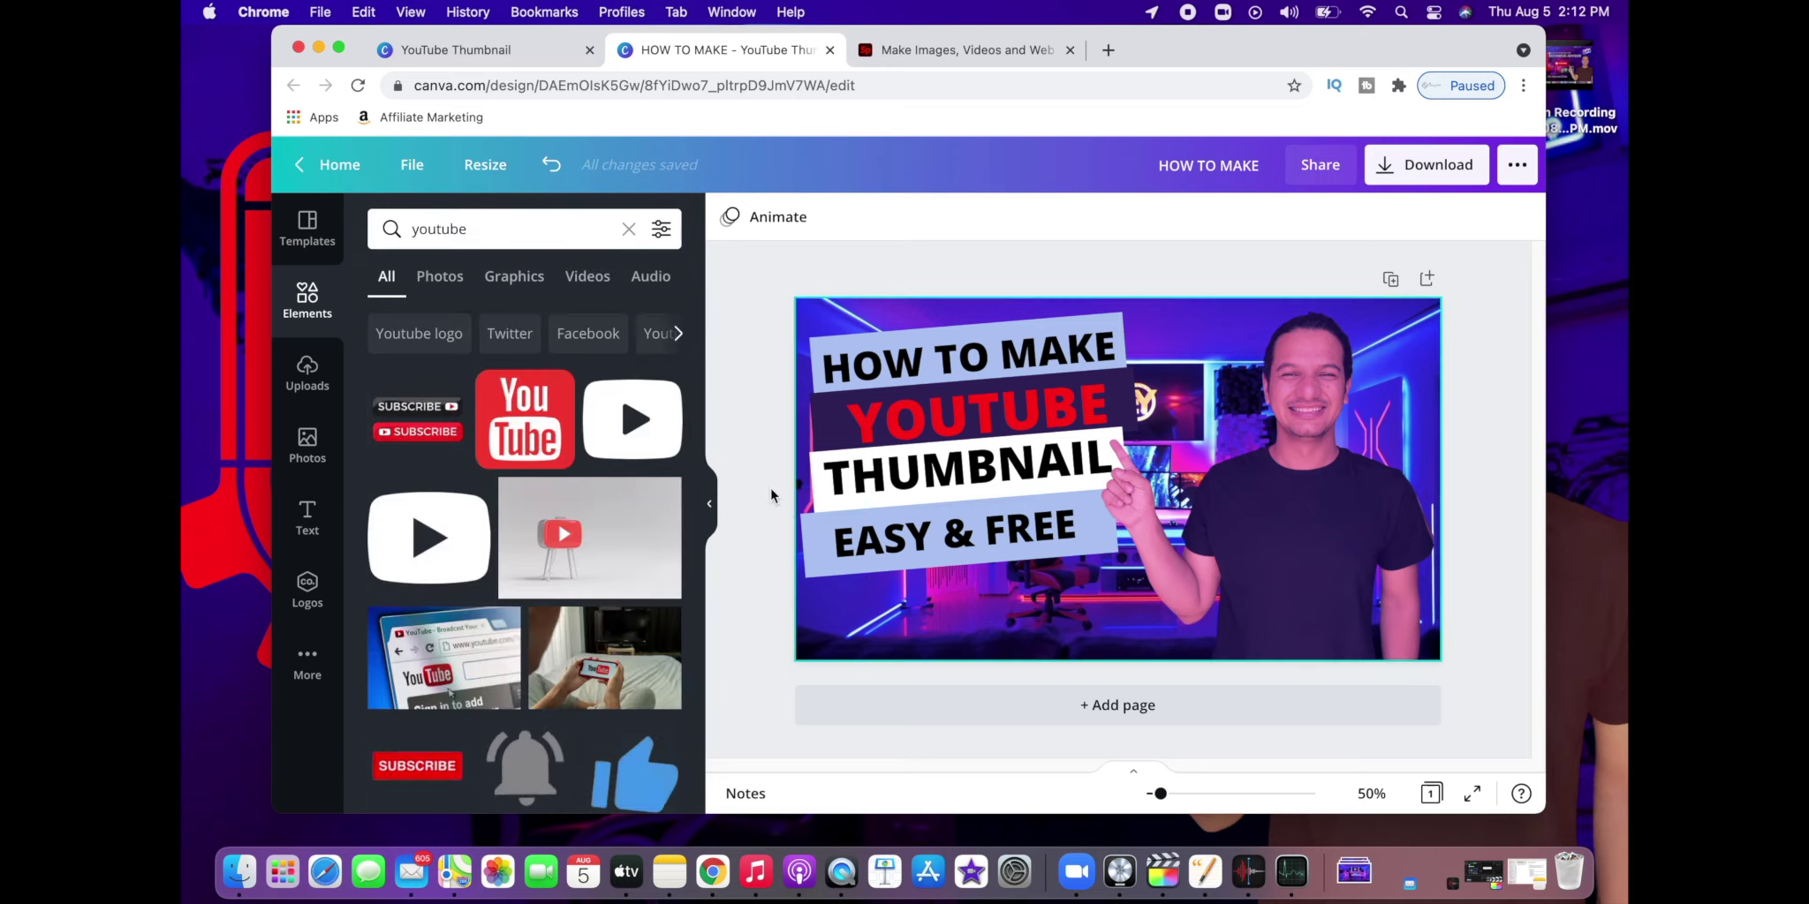
left_click_drag(701, 334, 701, 433)
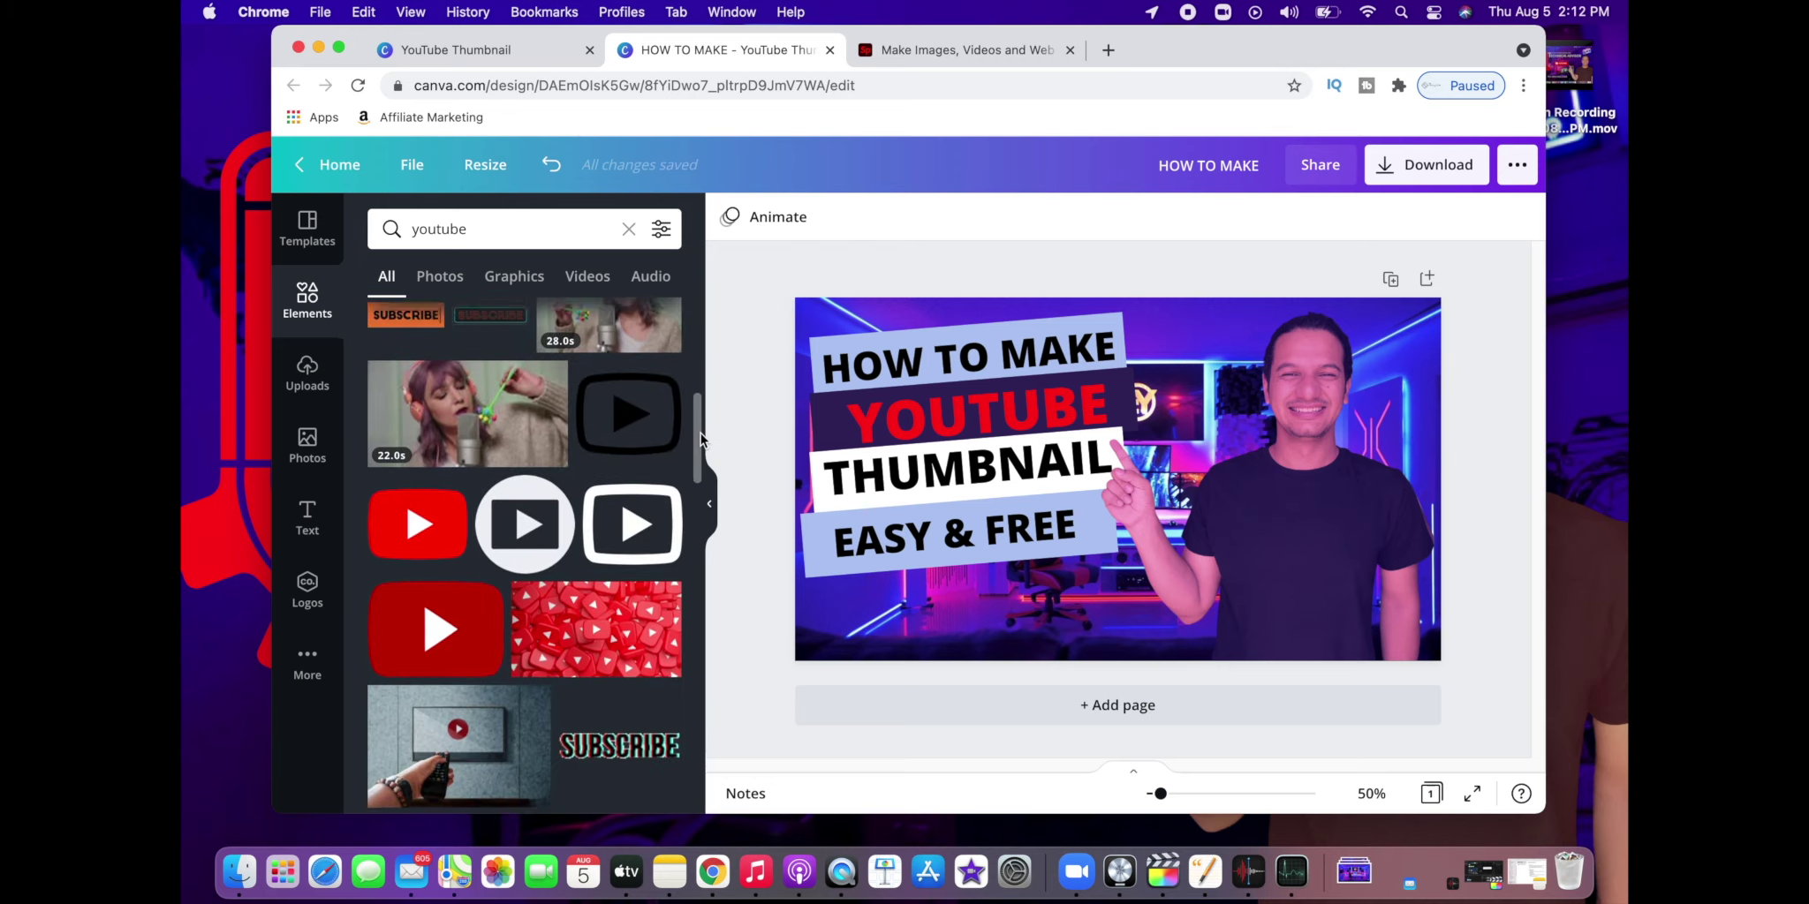
left_click(423, 539)
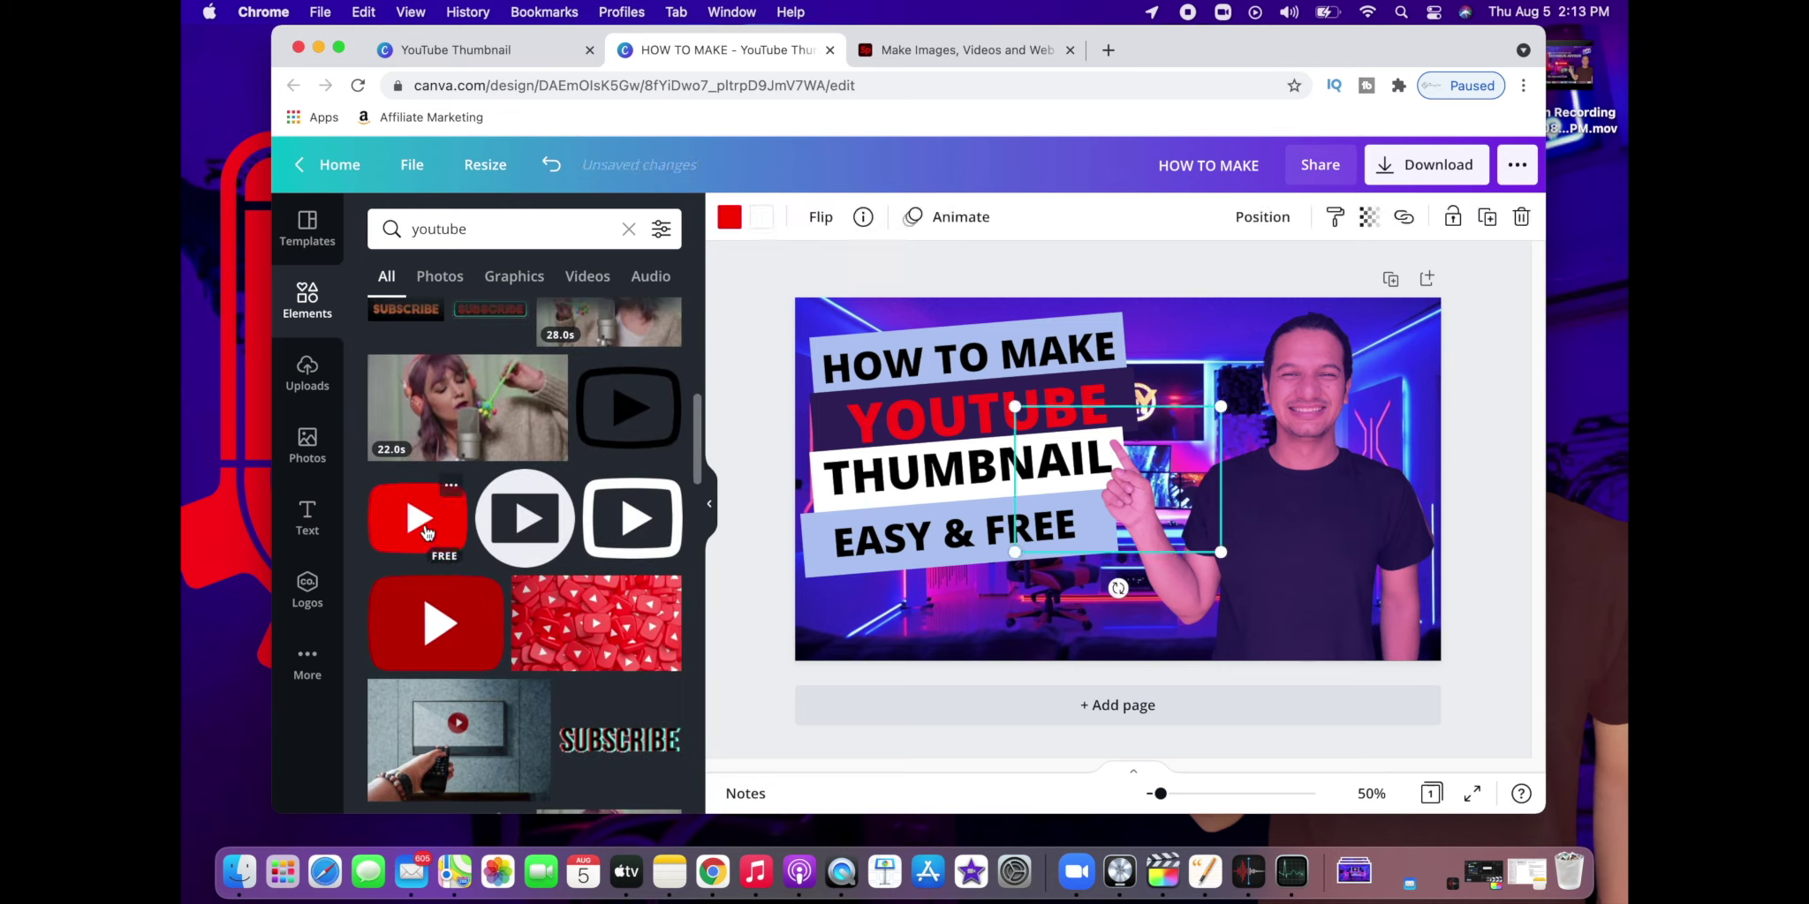
left_click(708, 521)
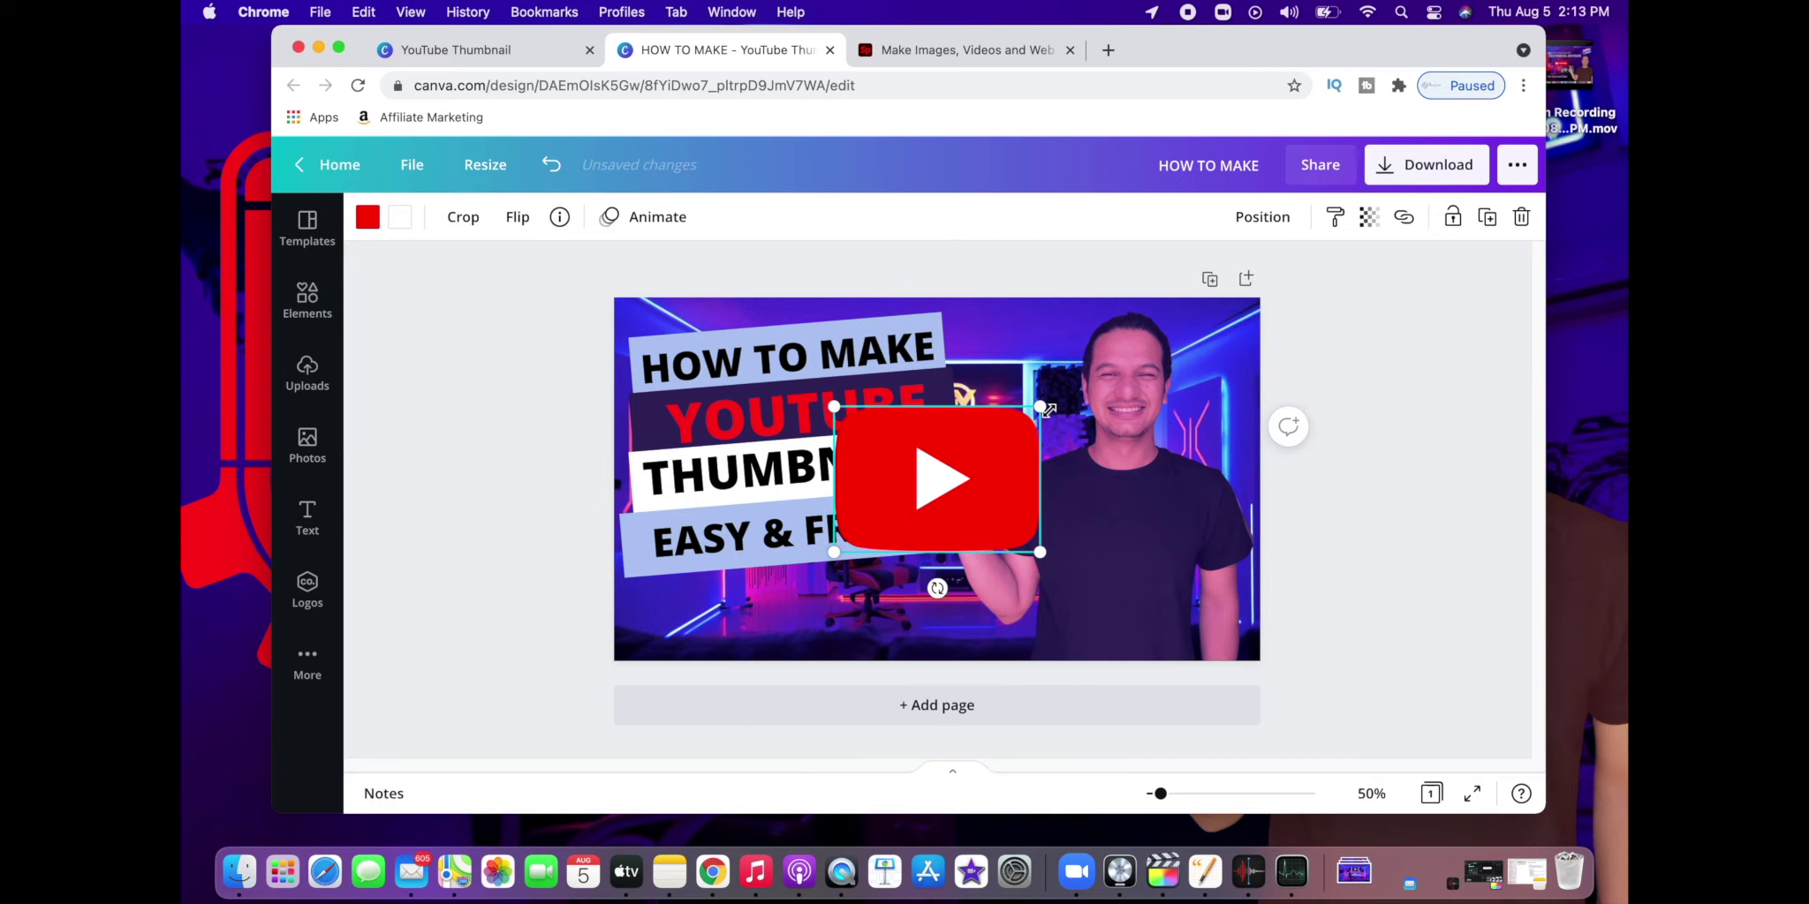
Step: Shrink the red play button logo and place it below the EASY & FREE strip
left_click_drag(1040, 409, 1010, 429)
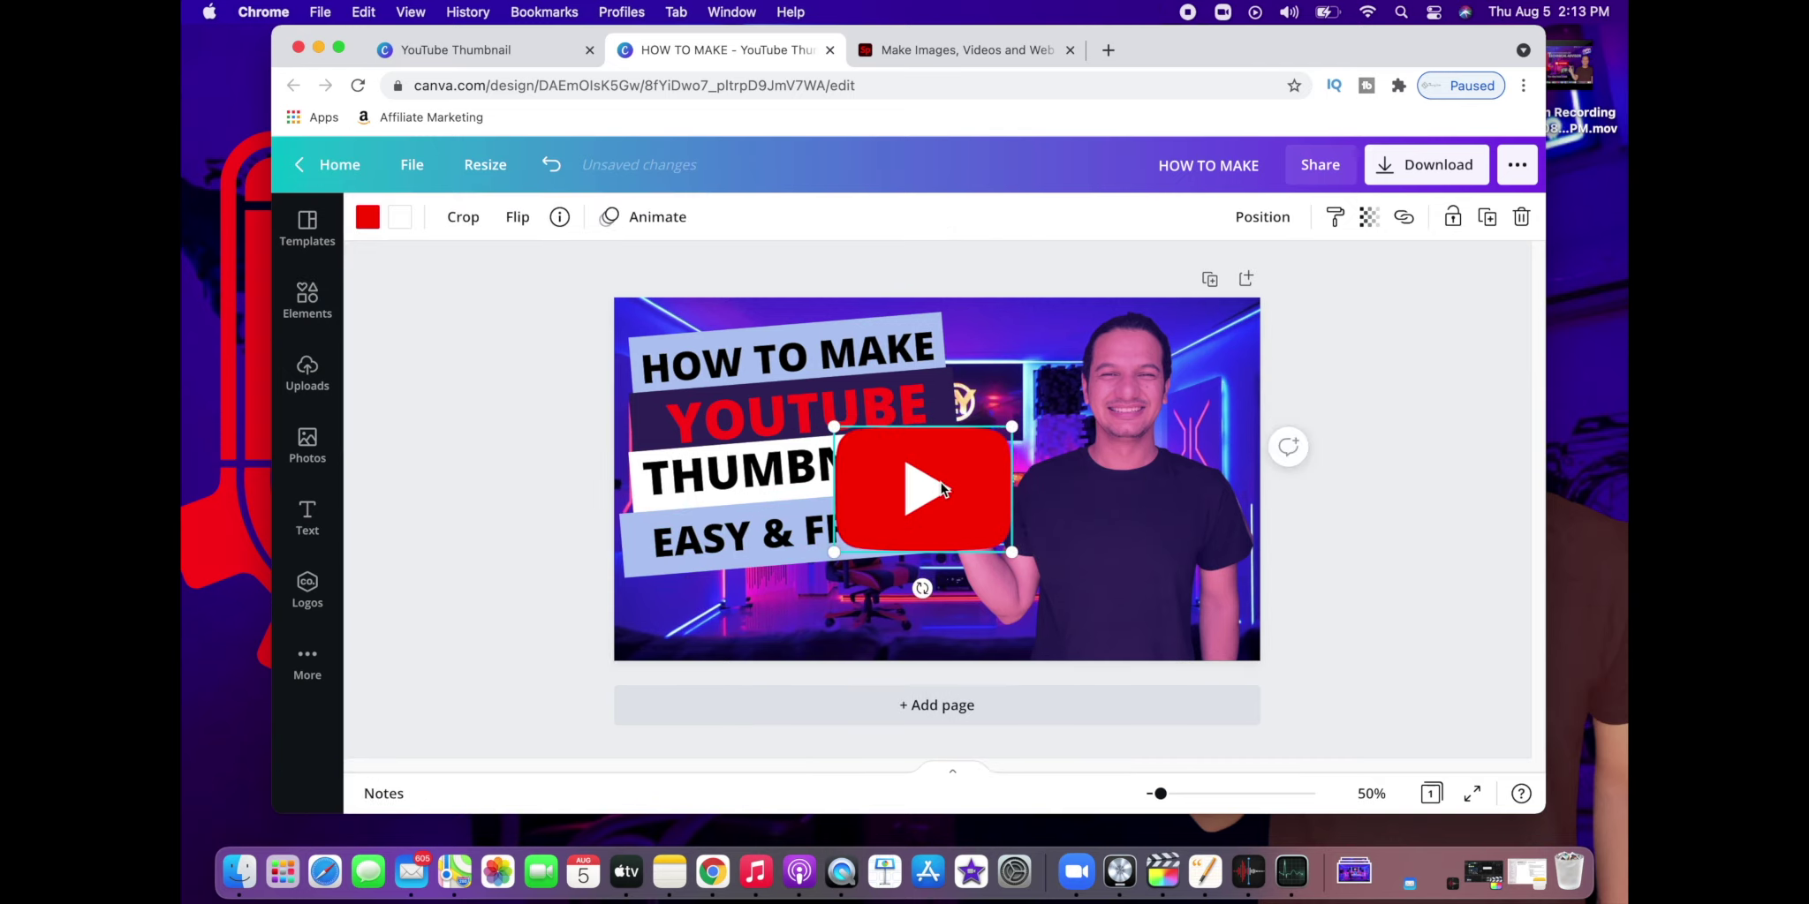
left_click_drag(941, 483, 822, 597)
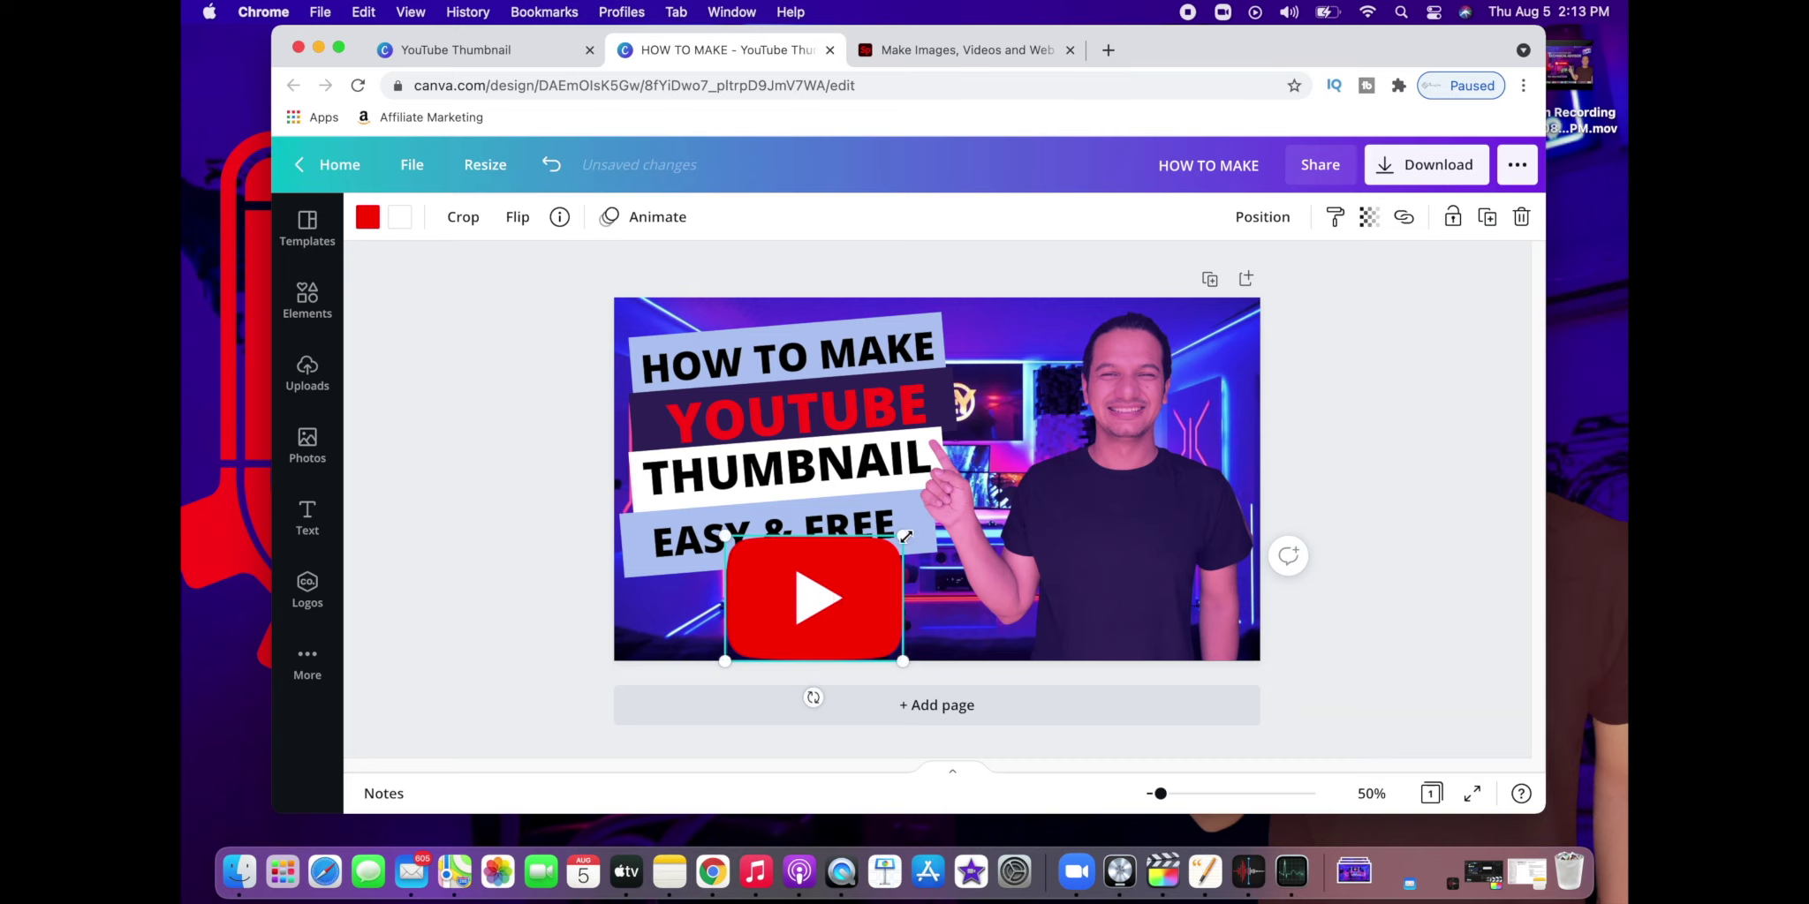
left_click_drag(904, 536, 746, 609)
left_click(428, 587)
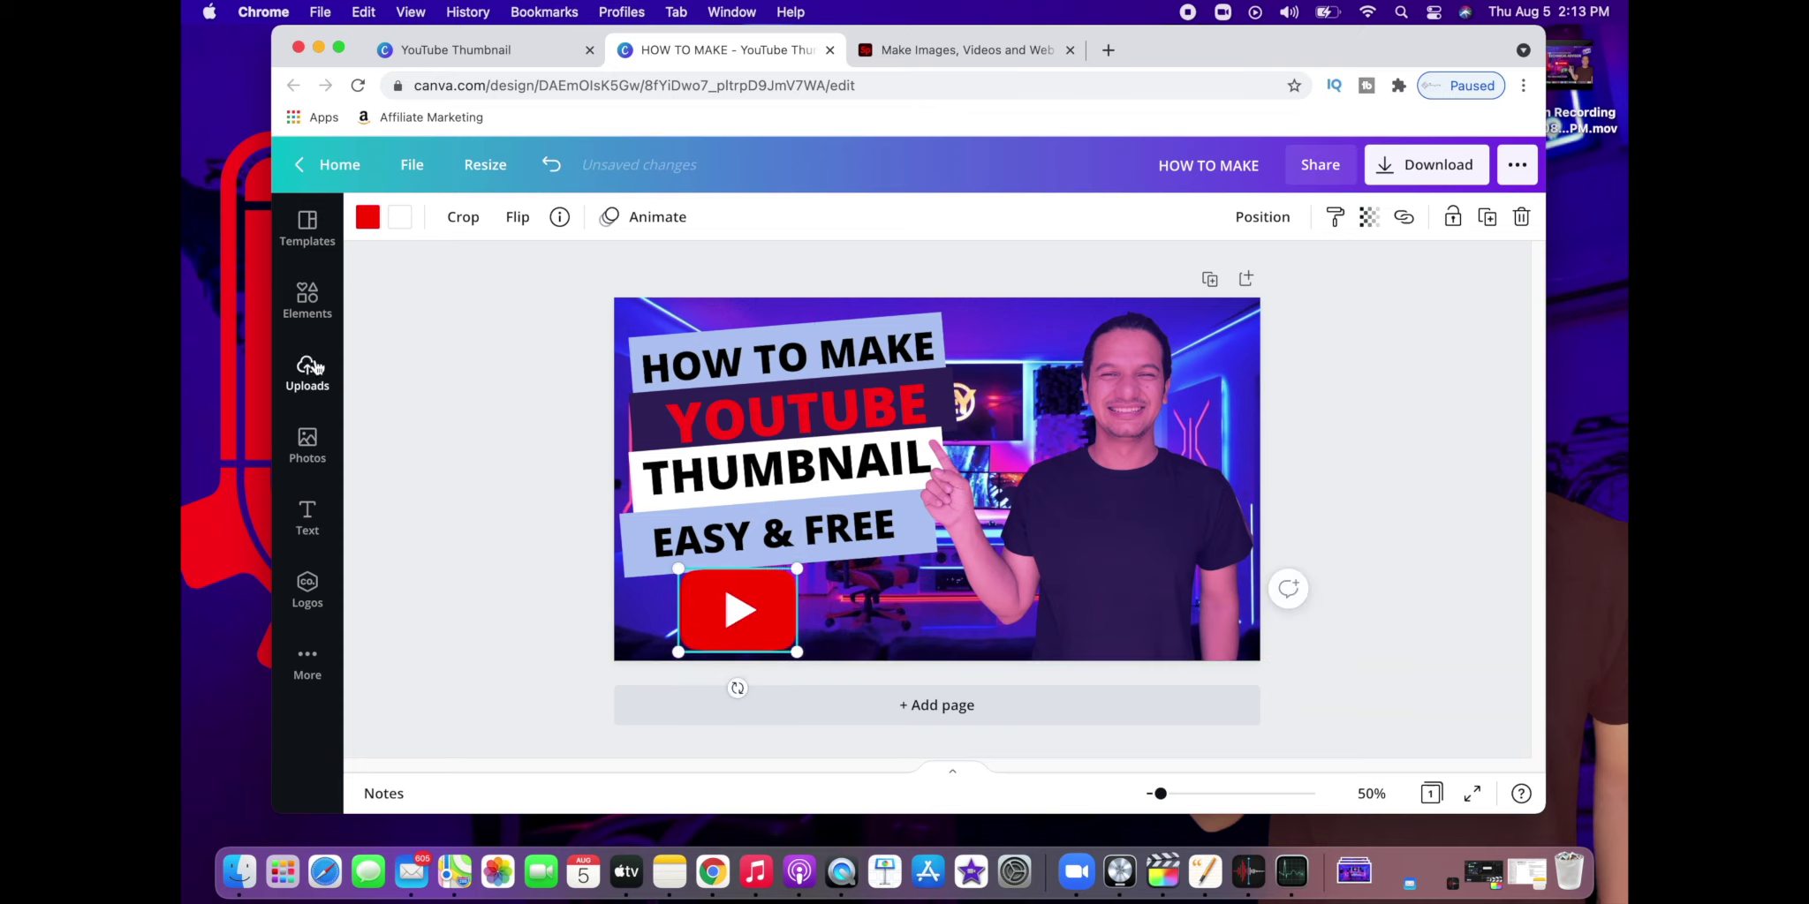
Step: Search the elements for canva and add the round teal Canva logo to the design
left_click(308, 299)
left_click(505, 244)
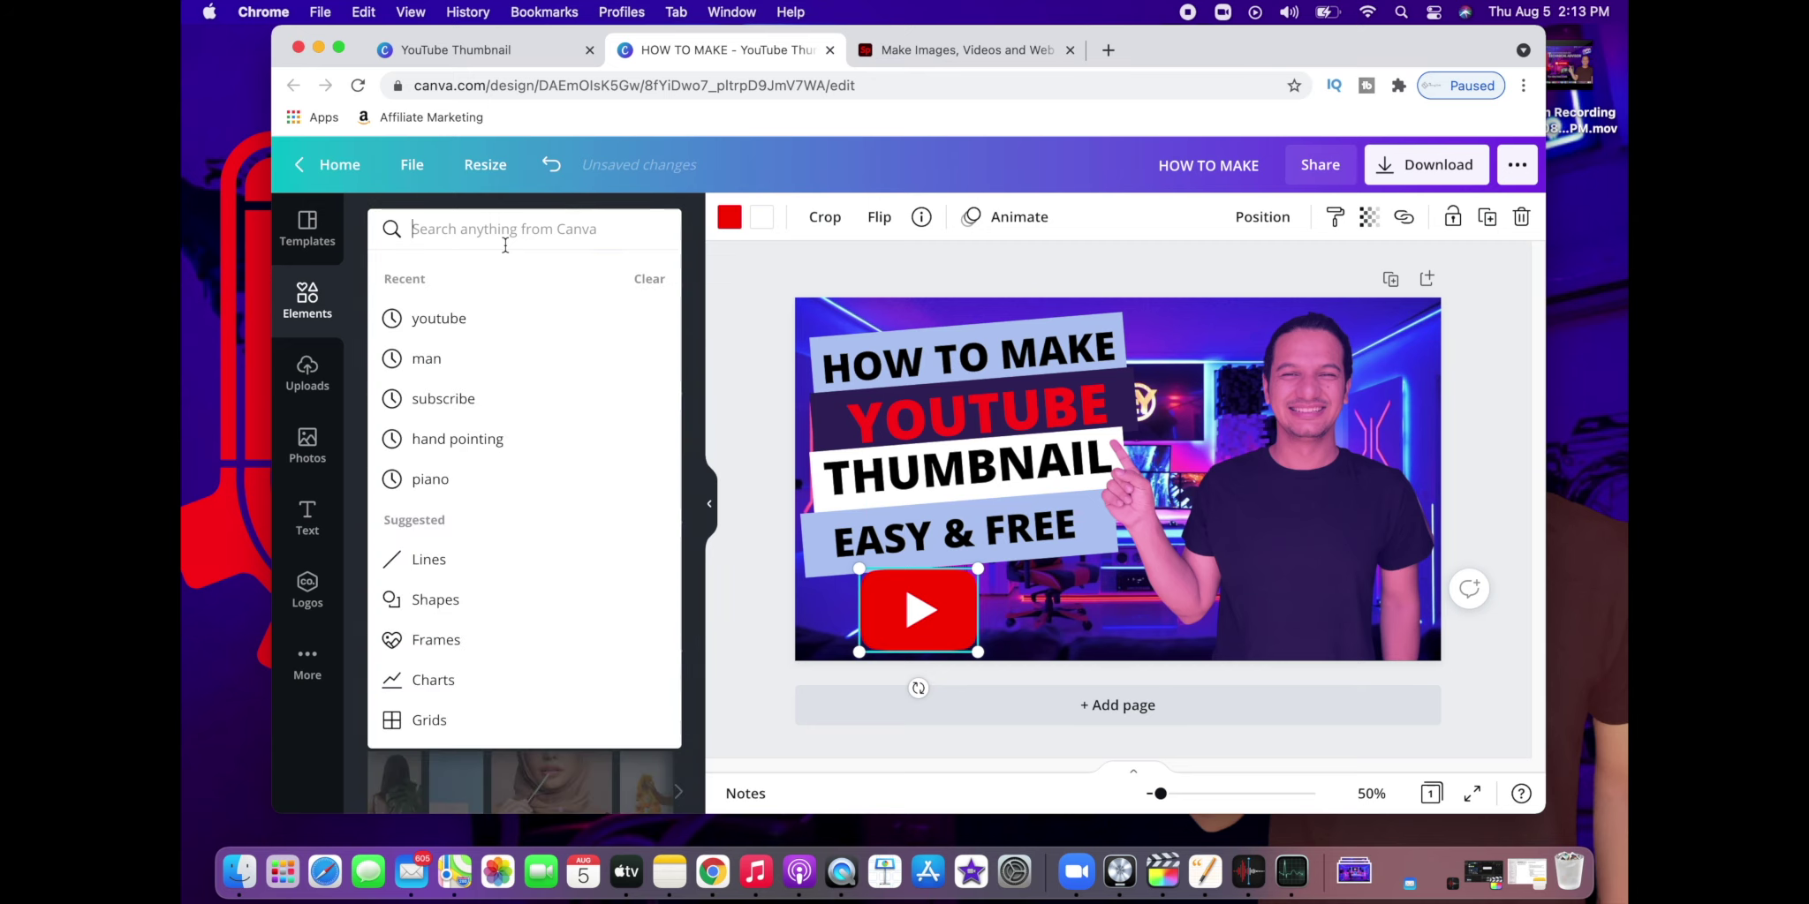
type("canva")
key("Return")
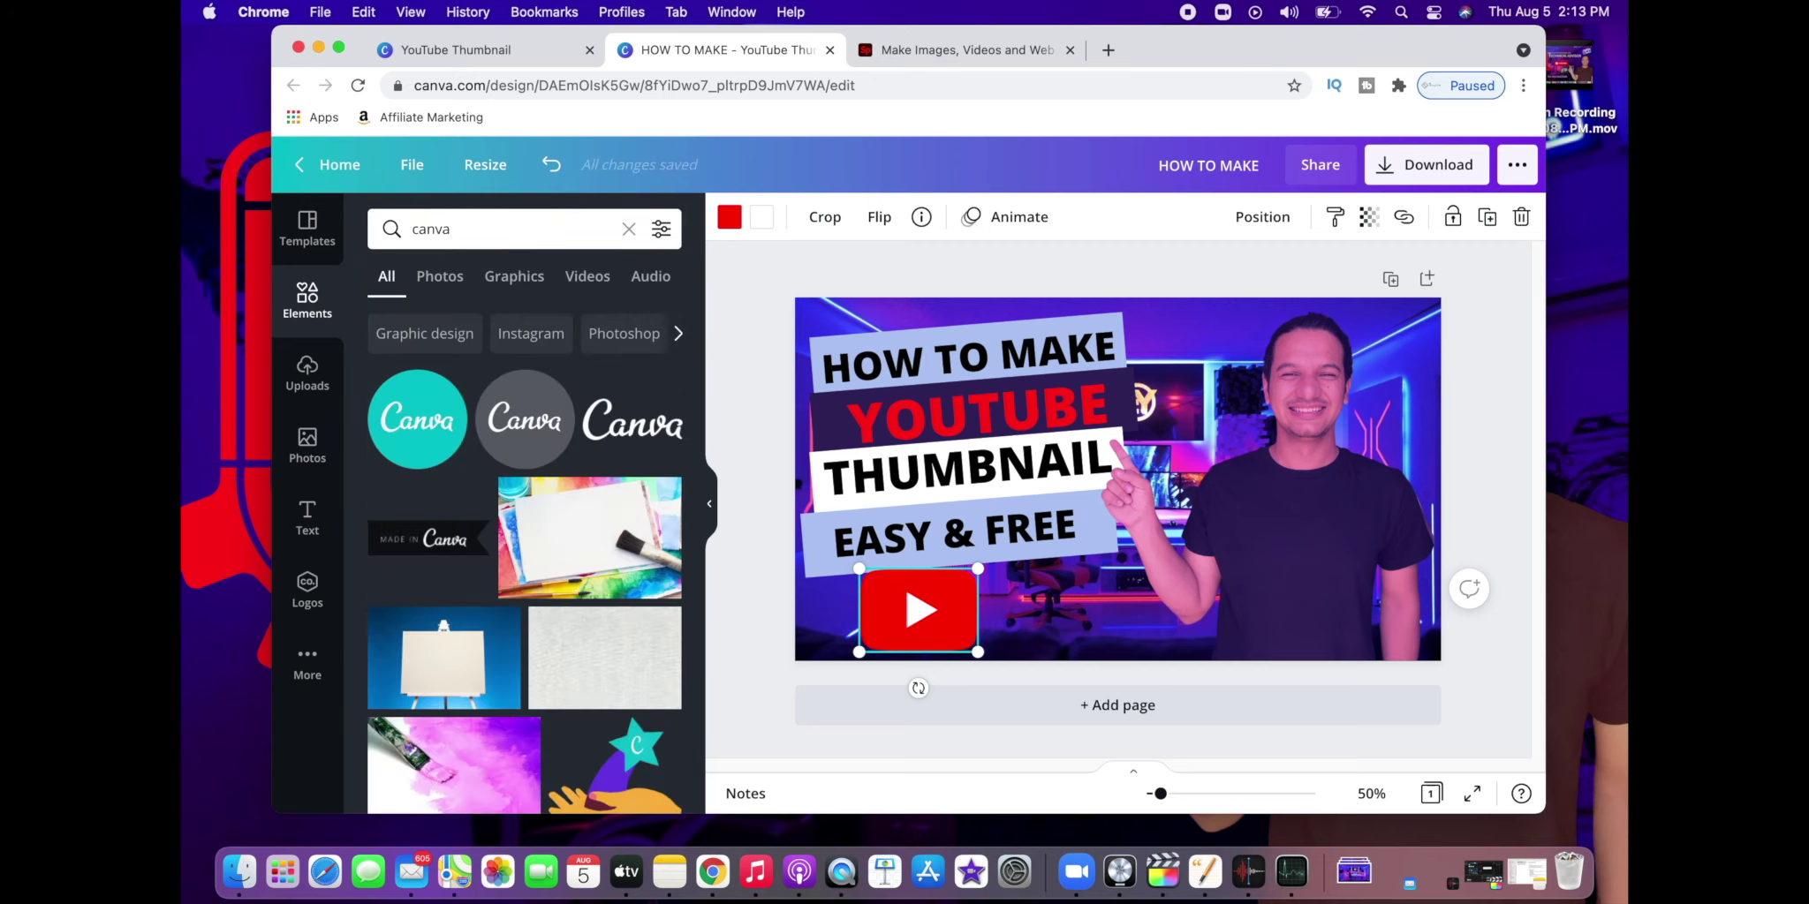
left_click(417, 419)
left_click(709, 503)
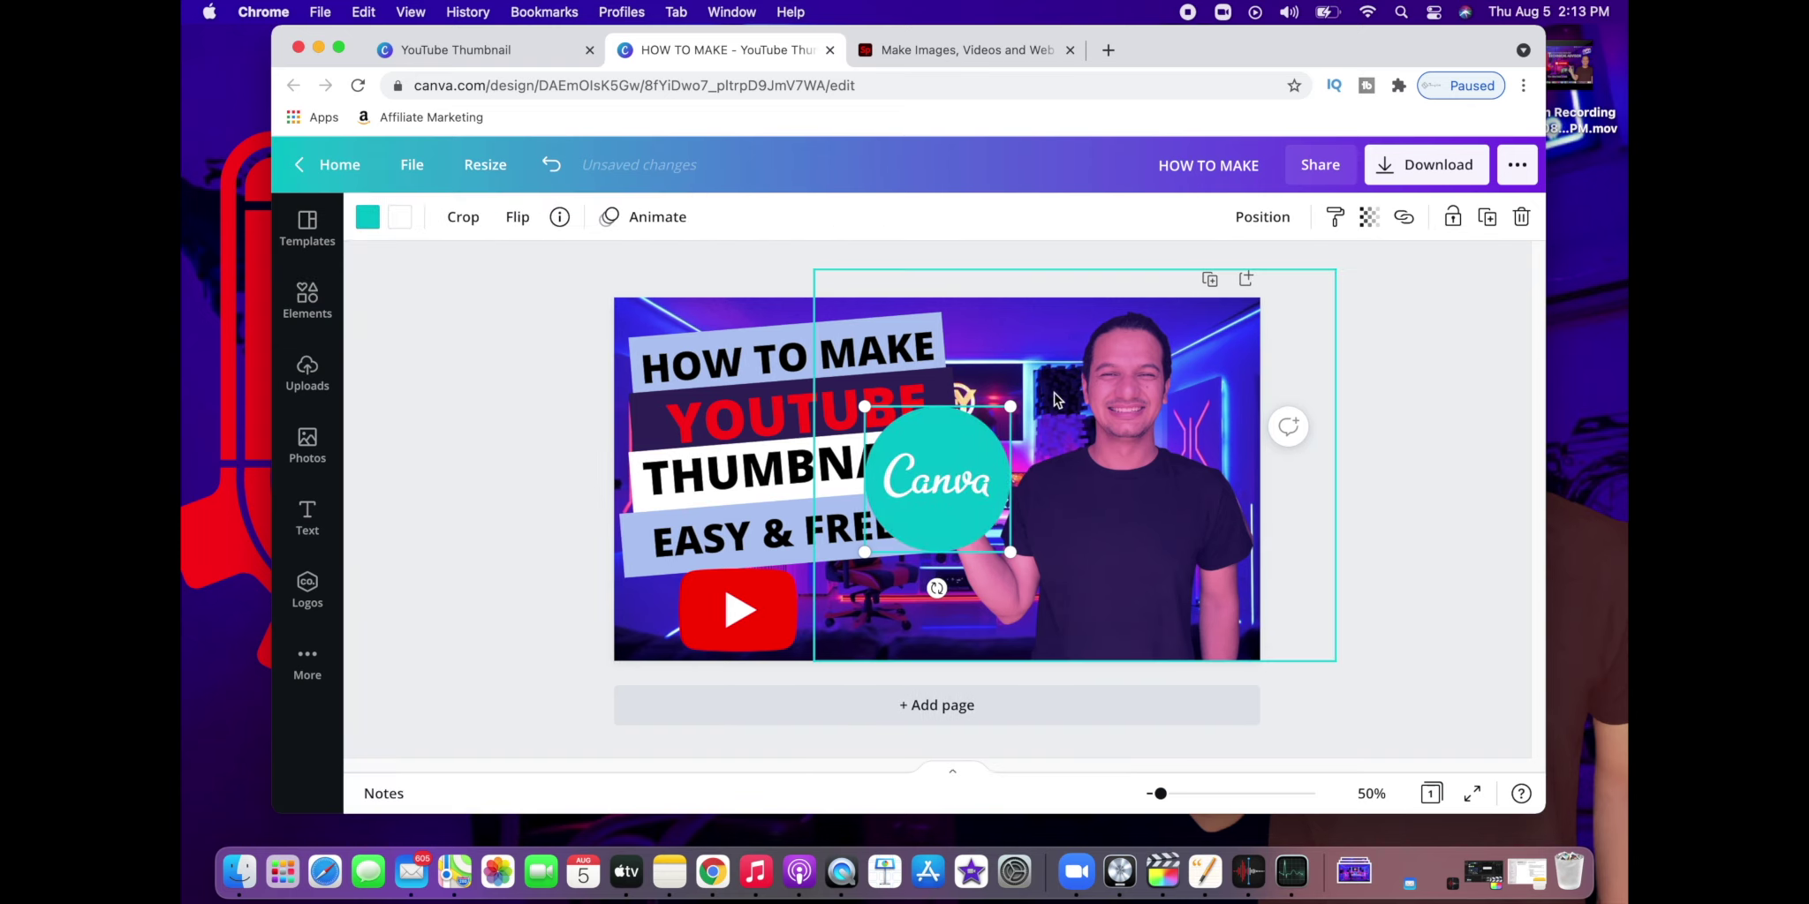
Step: Shrink the Canva logo to about the play button's height and place it just right of that logo
left_click_drag(1013, 408, 975, 438)
left_click_drag(910, 524, 852, 631)
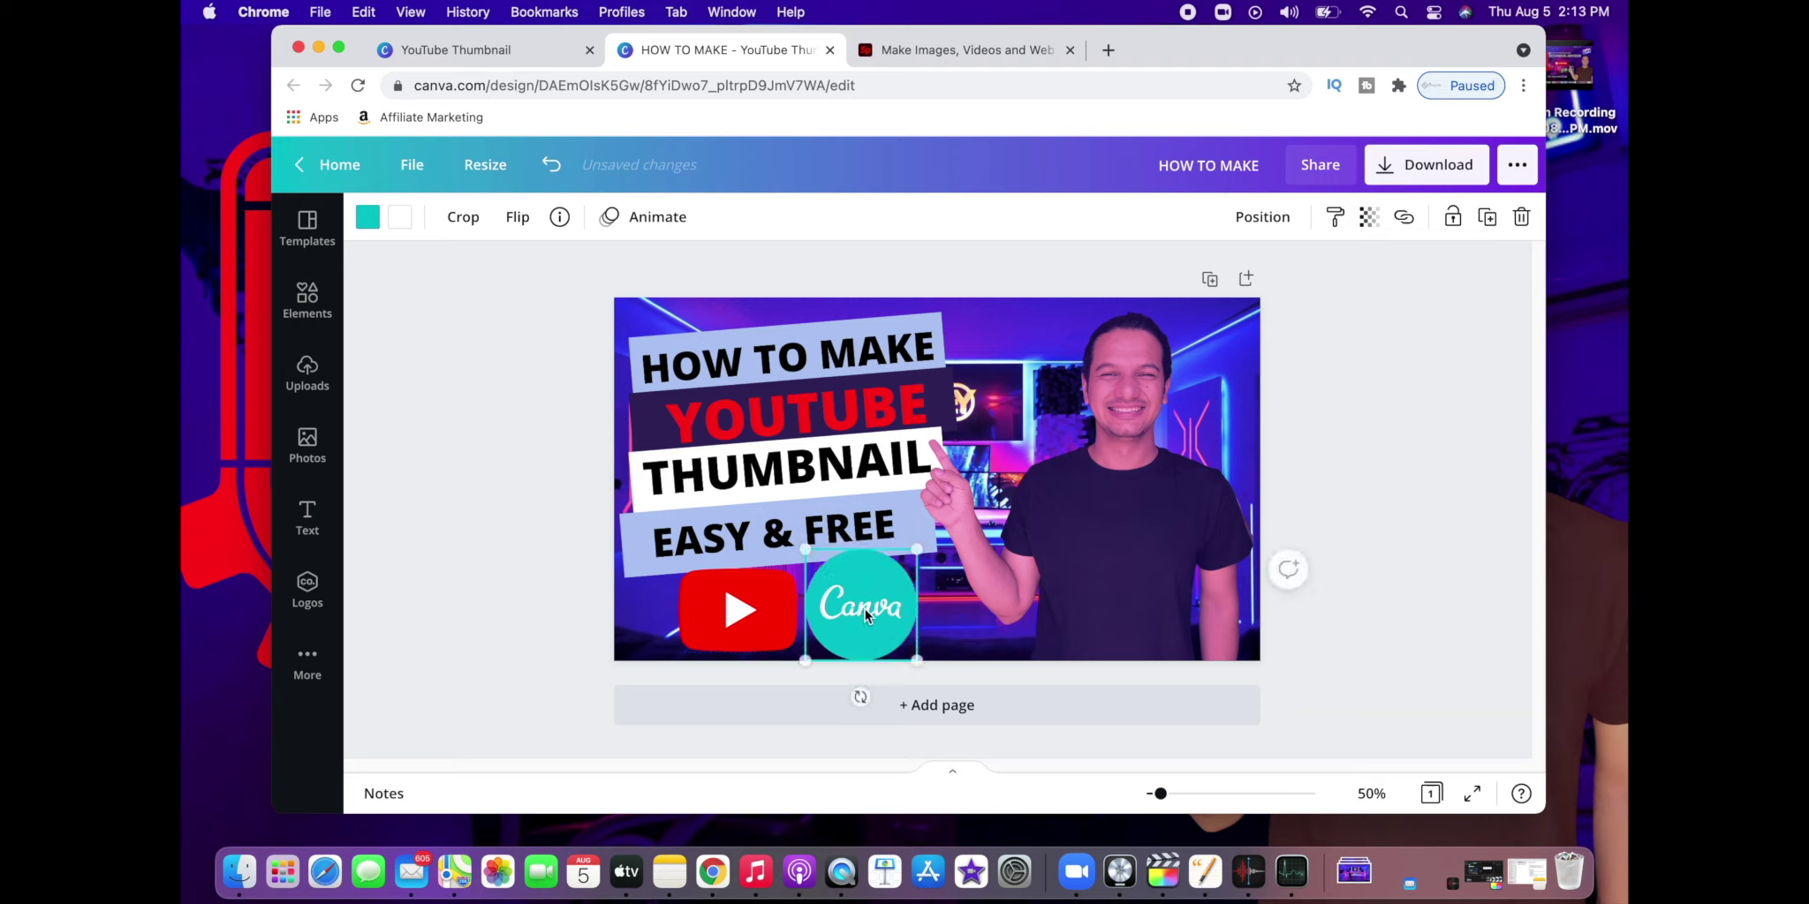
left_click_drag(916, 552, 889, 599)
left_click(556, 566)
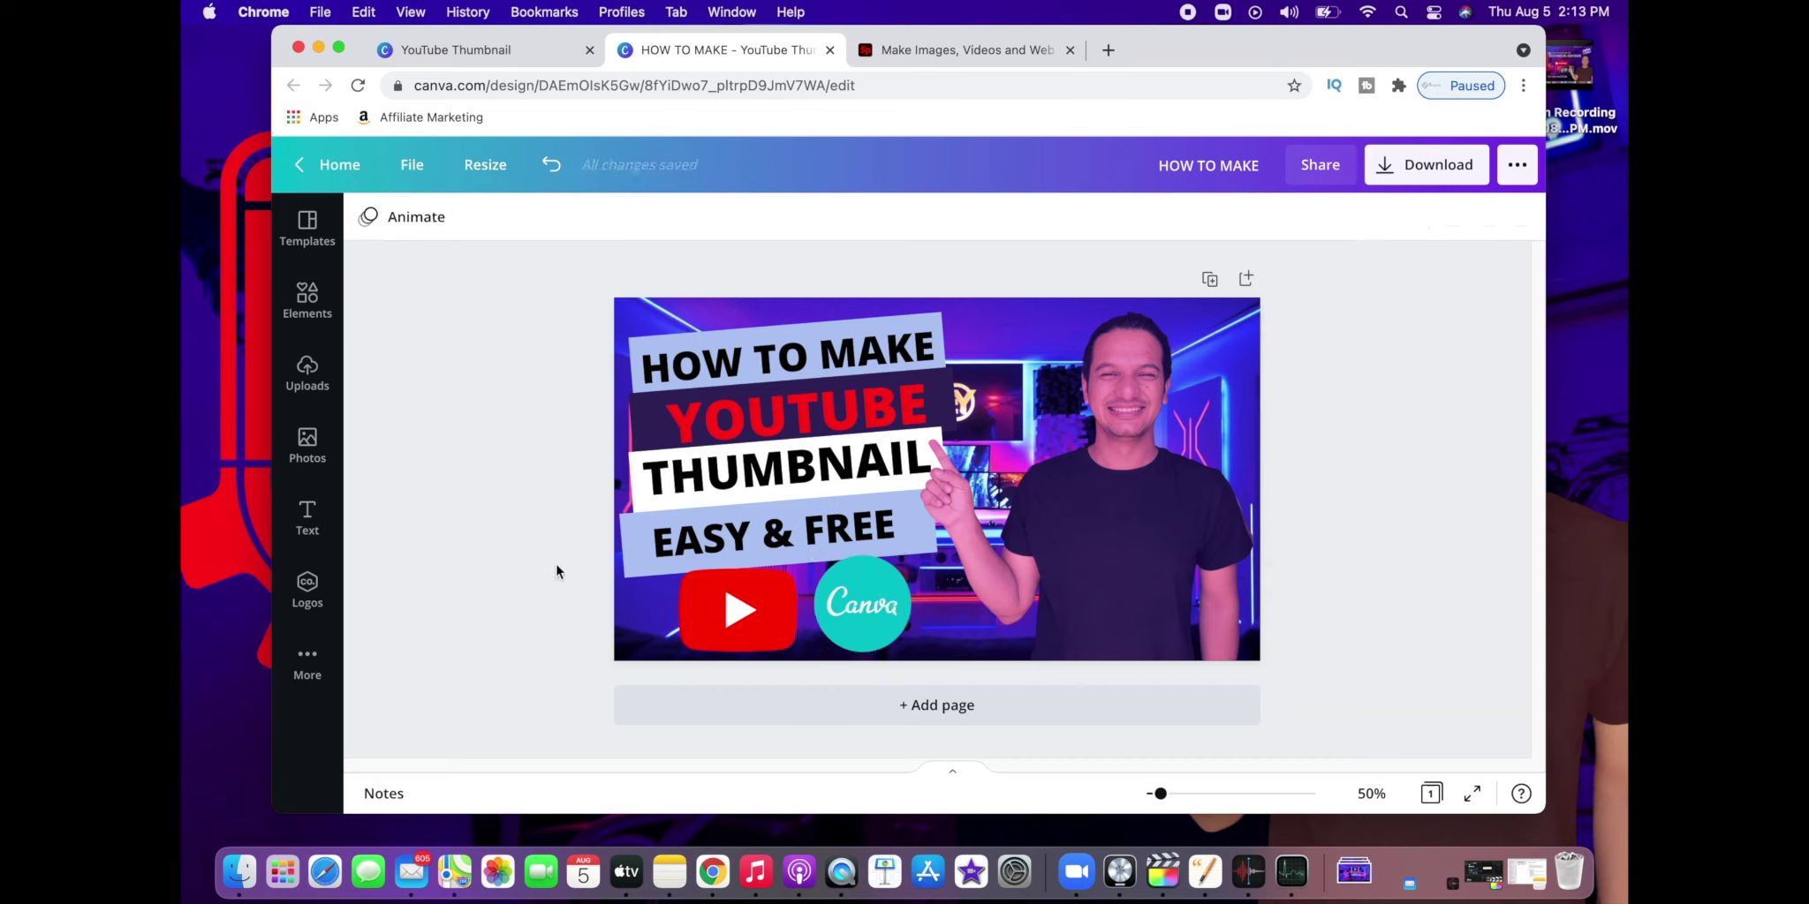
Step: Download the thumbnail as a PNG at size 1 and open the downloaded HOW TO MAKE.png file
left_click(1411, 177)
left_click(1384, 306)
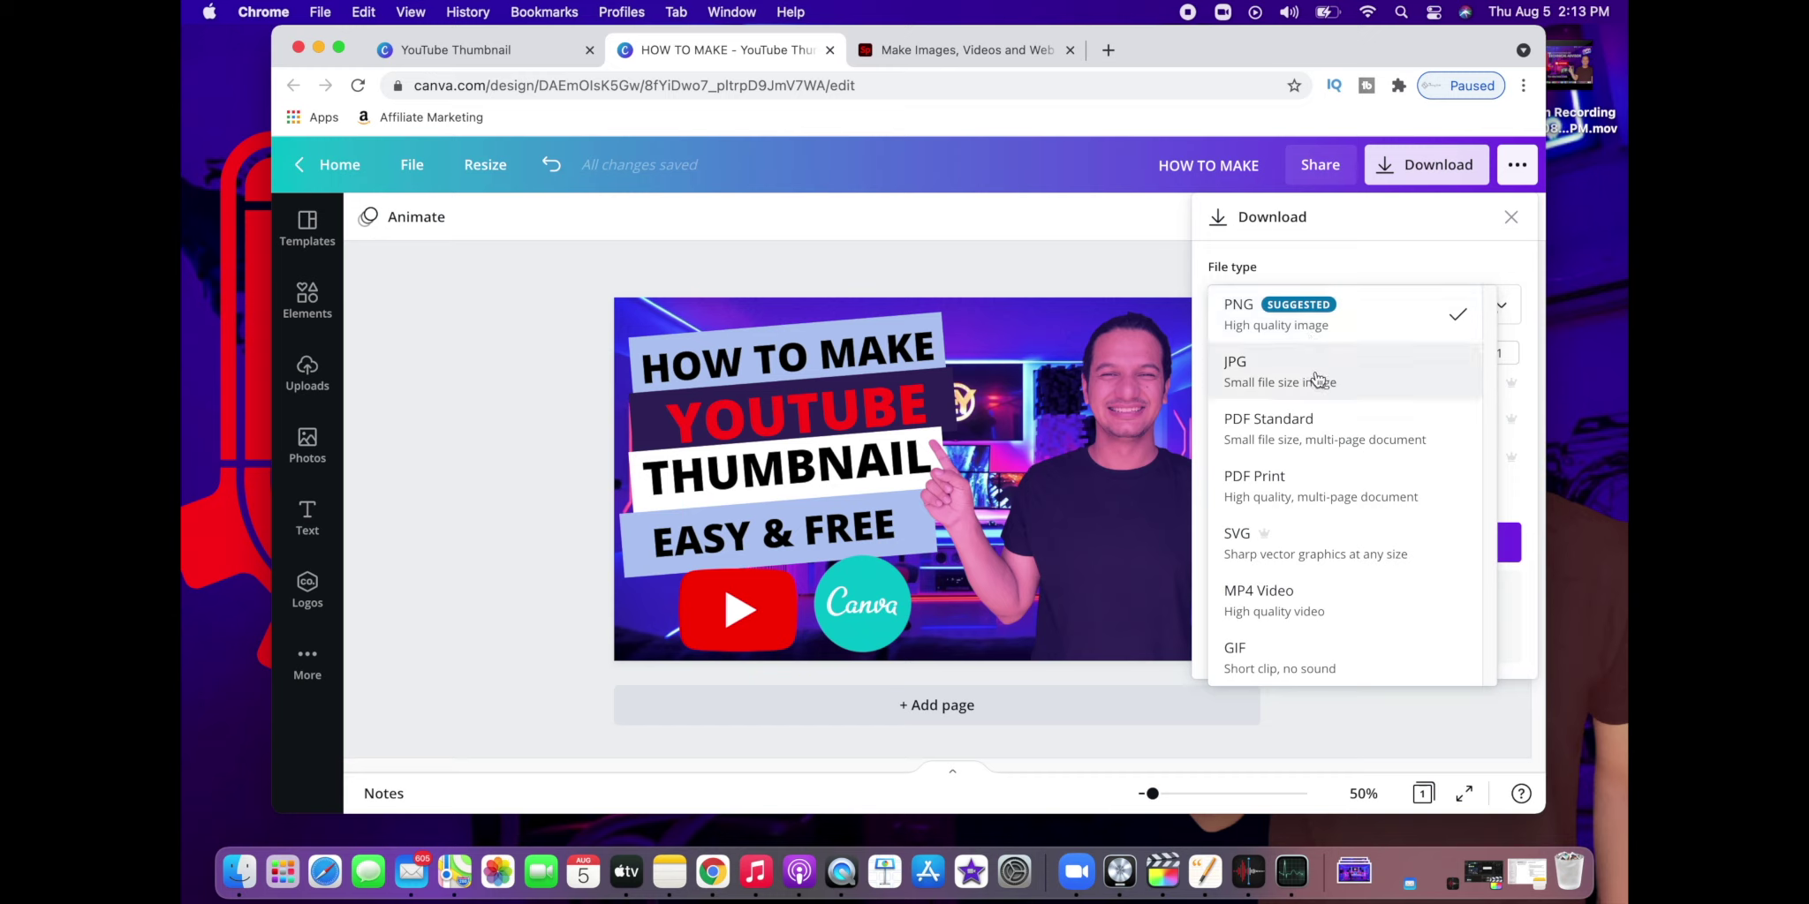
left_click(1362, 323)
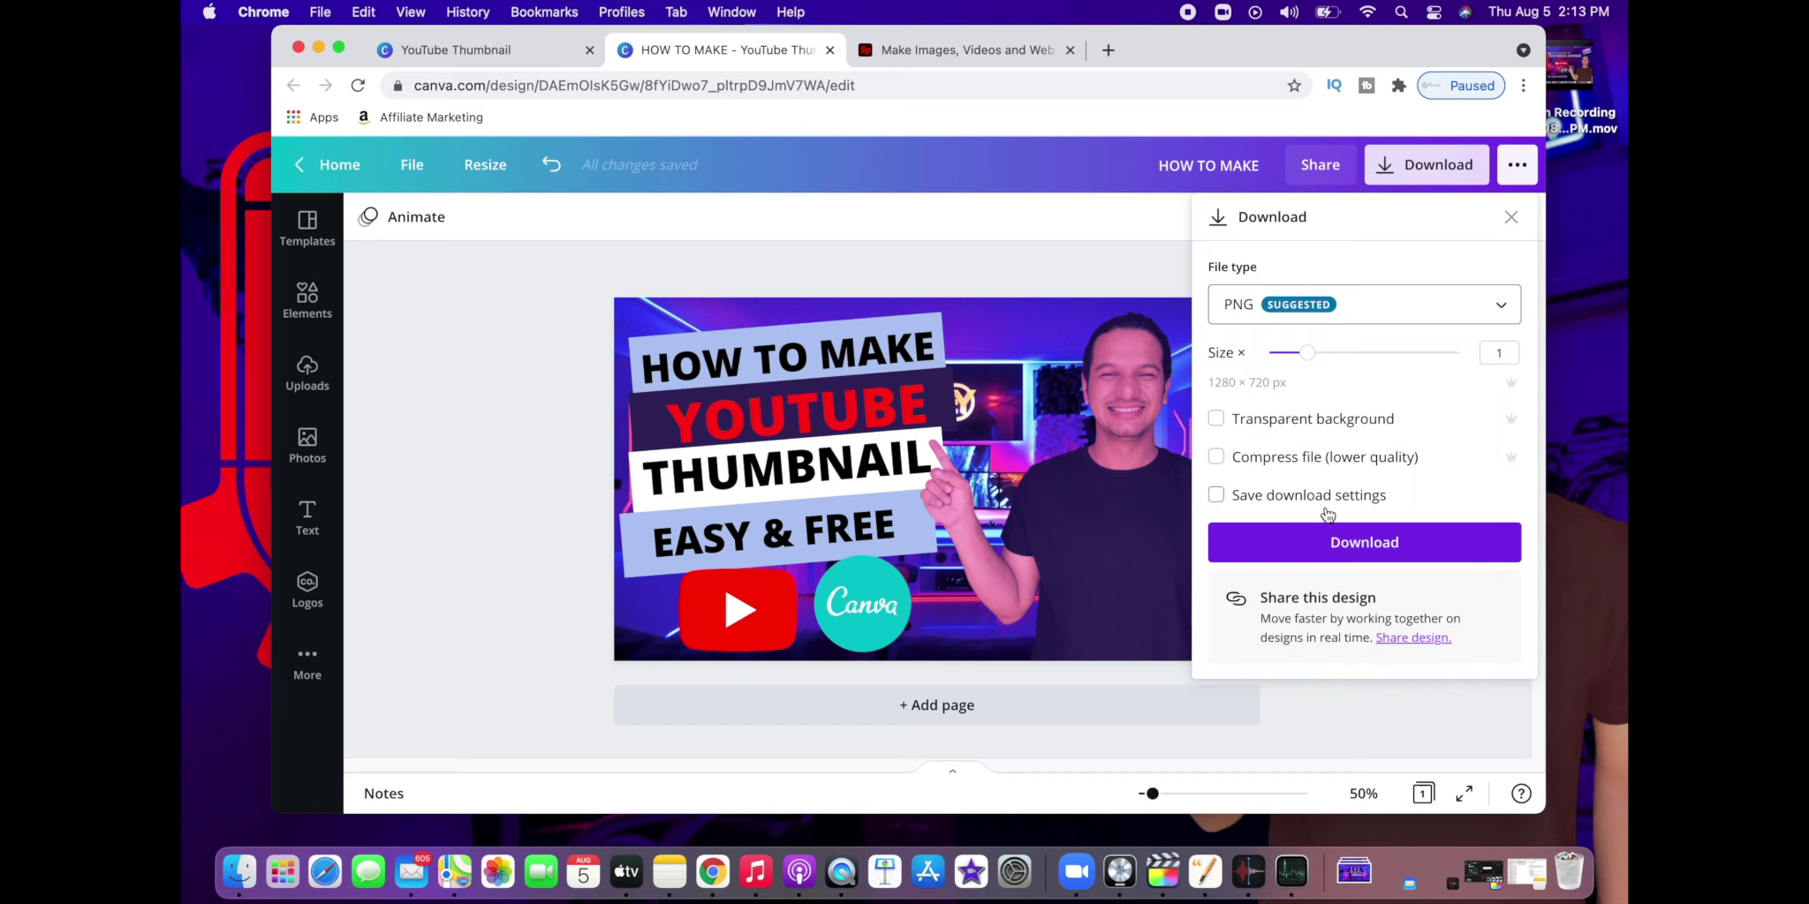
left_click(1324, 541)
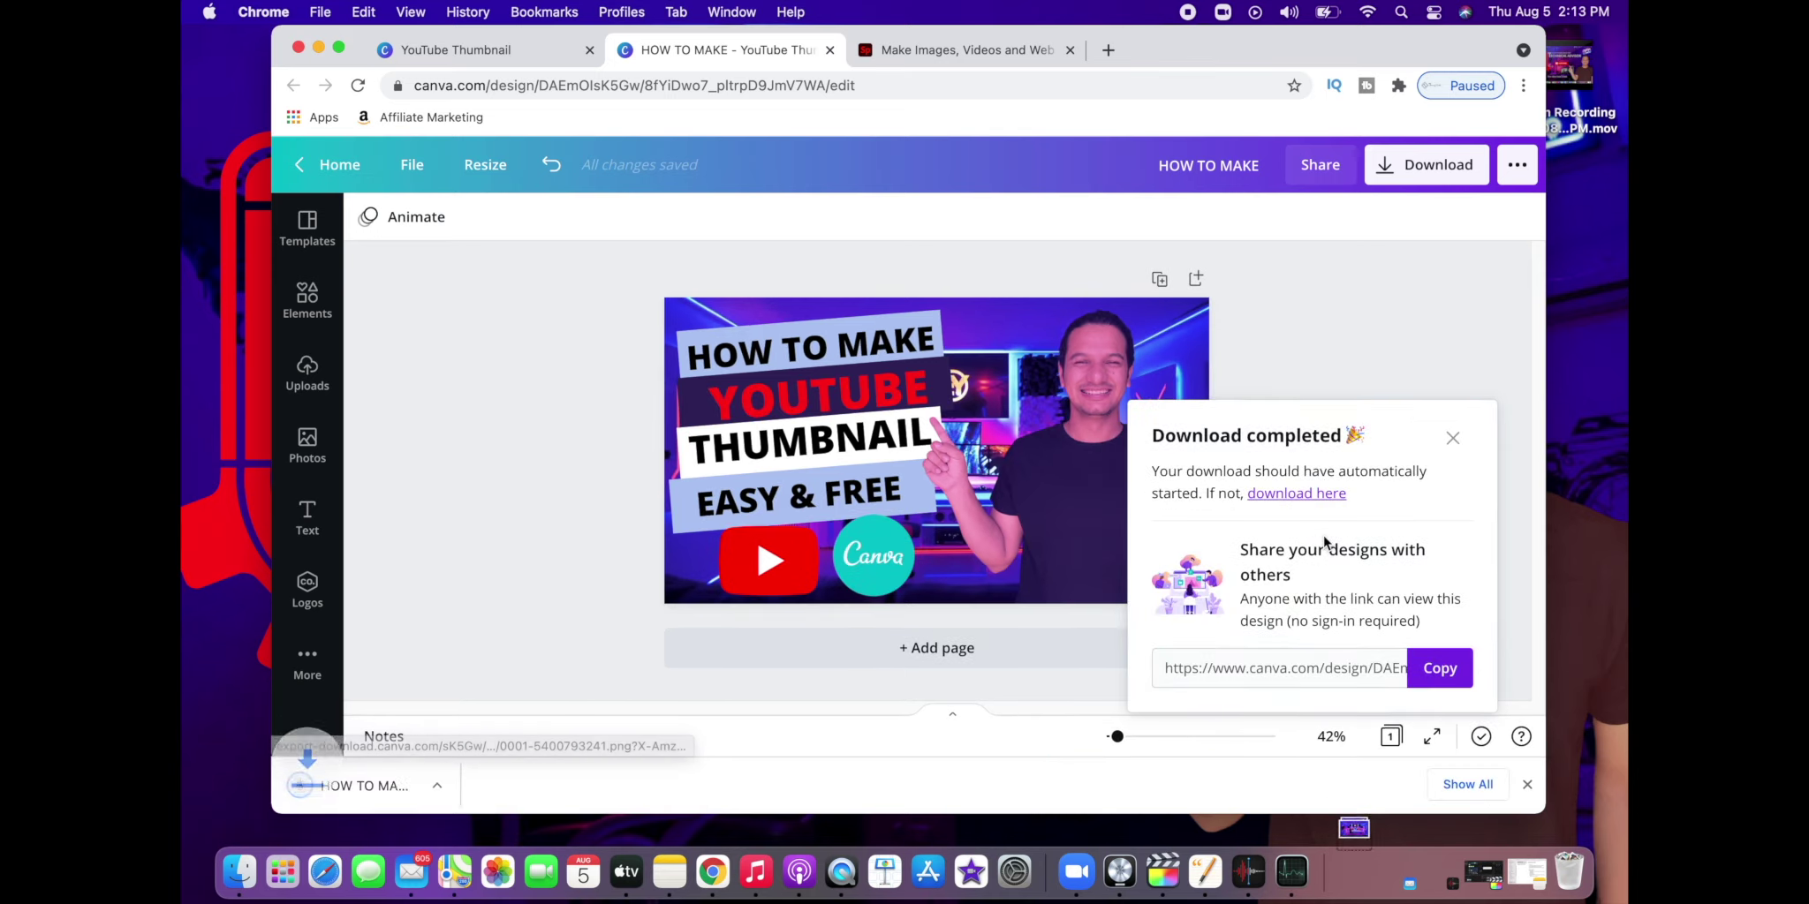
left_click(394, 783)
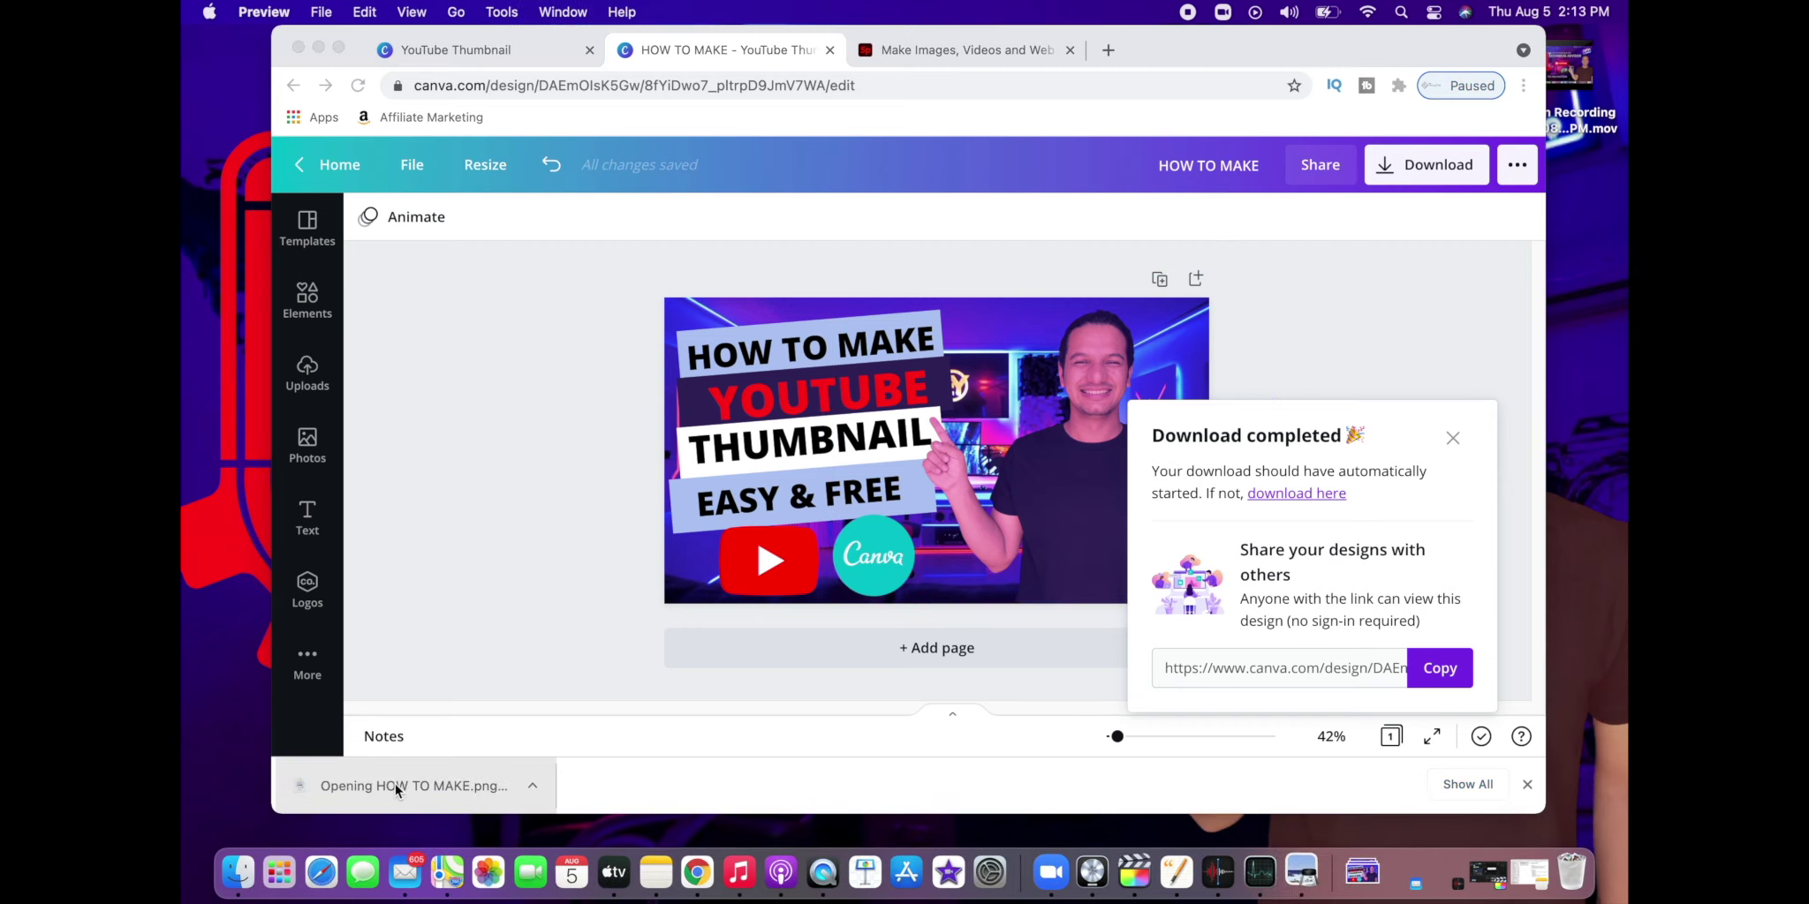